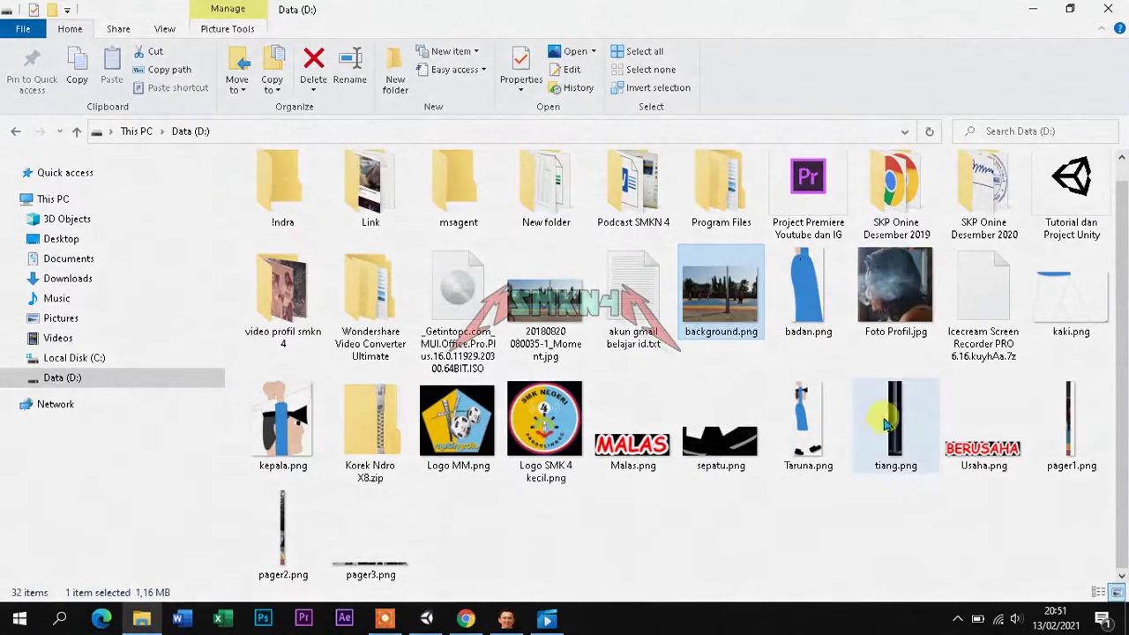
Import the background, Taruna, Logo SMK 4 kecil, pager1, pager2 and pager3 images from drive D: into the Unity project's Scenes folder
ctrl+click(1071, 424)
ctrl+click(808, 423)
ctrl+click(545, 423)
ctrl+click(282, 529)
ctrl+click(370, 529)
drag(296, 548, 185, 482)
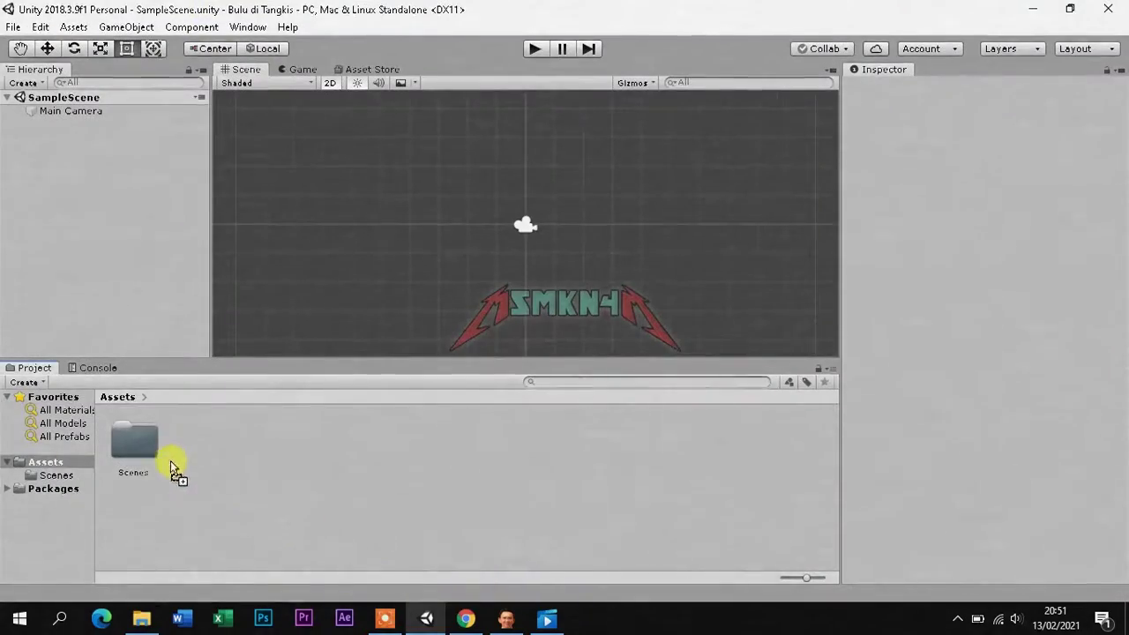
drag(138, 454, 134, 445)
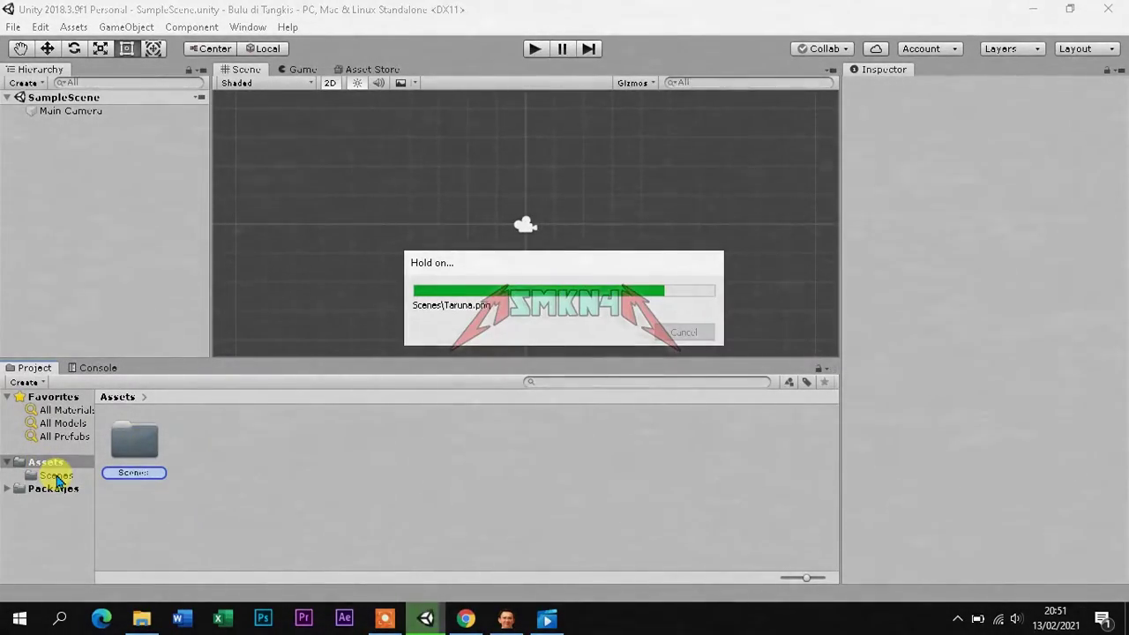
click(56, 476)
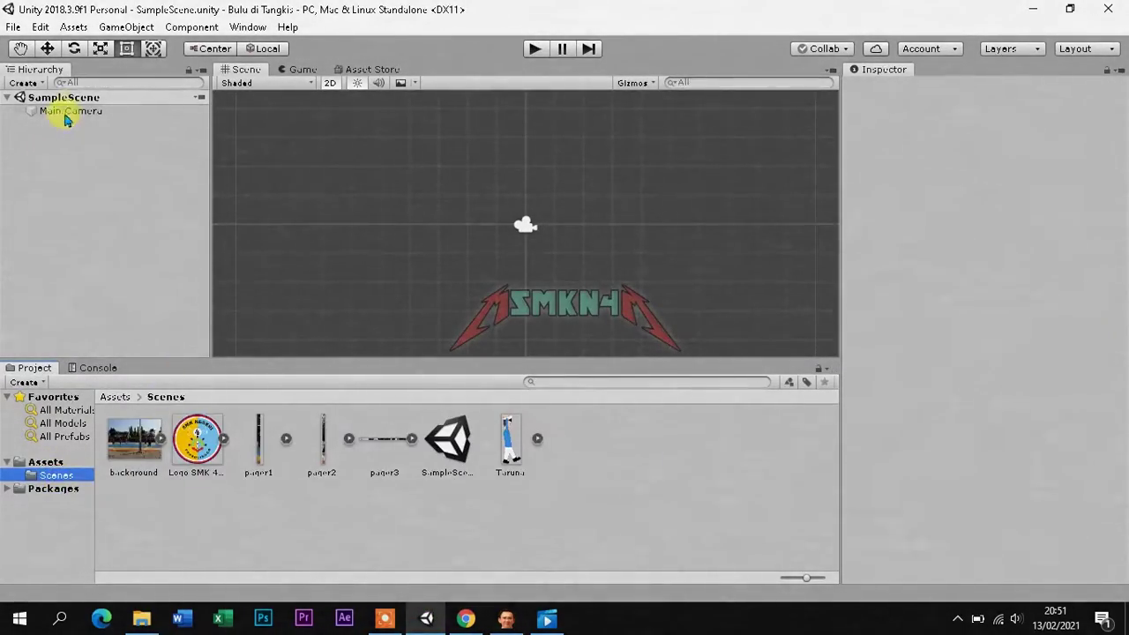
Save the current scene under the name "Bulu di Tangkis" in the project's Scenes folder
right_click(76, 103)
click(181, 183)
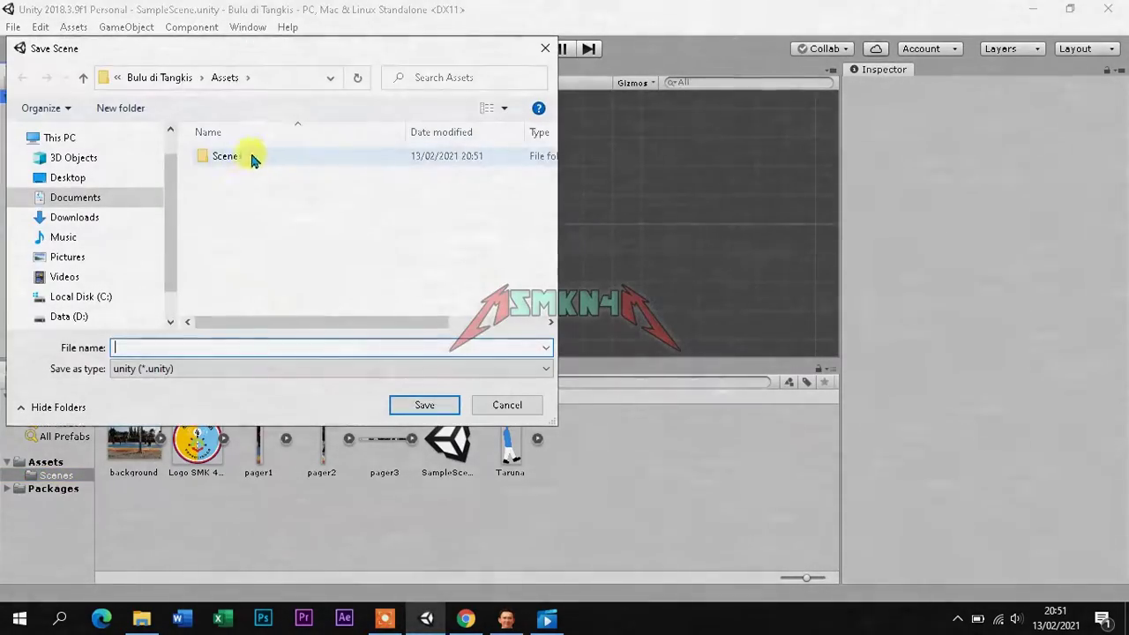
double_click(220, 156)
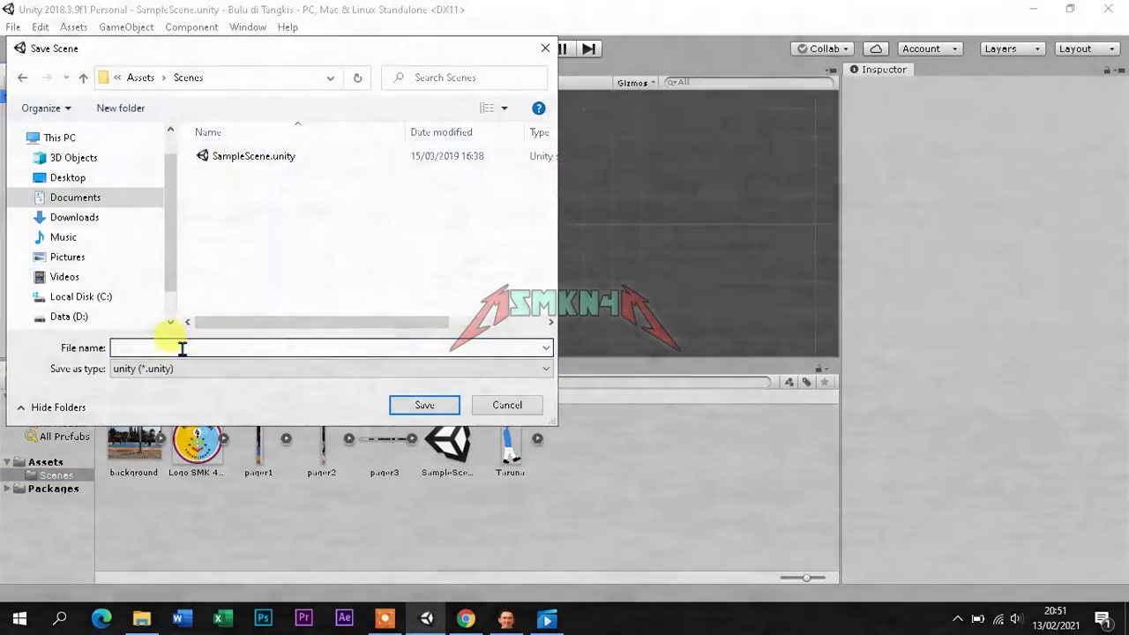
text(Bulu di Tangkis)
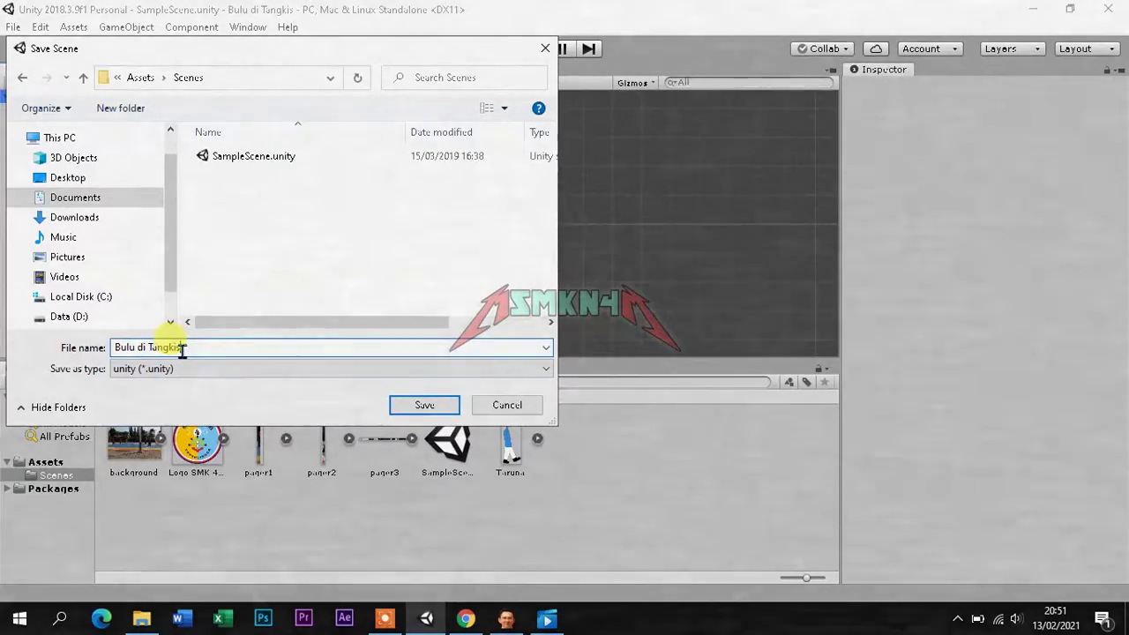
click(422, 404)
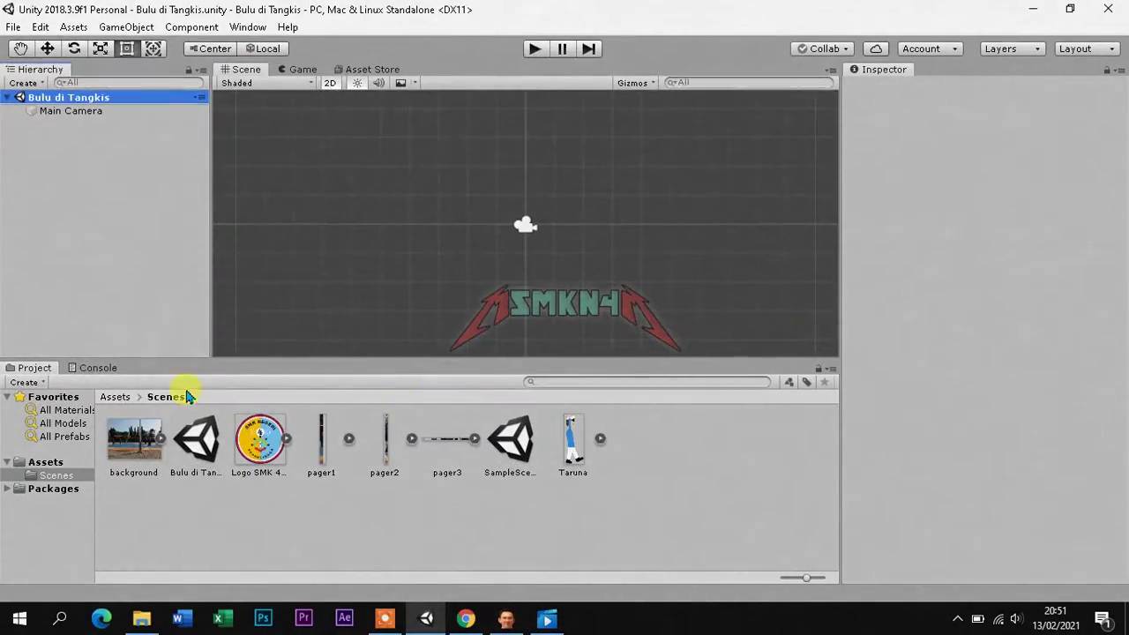
Delete the SampleScene asset from the Scenes folder
click(509, 445)
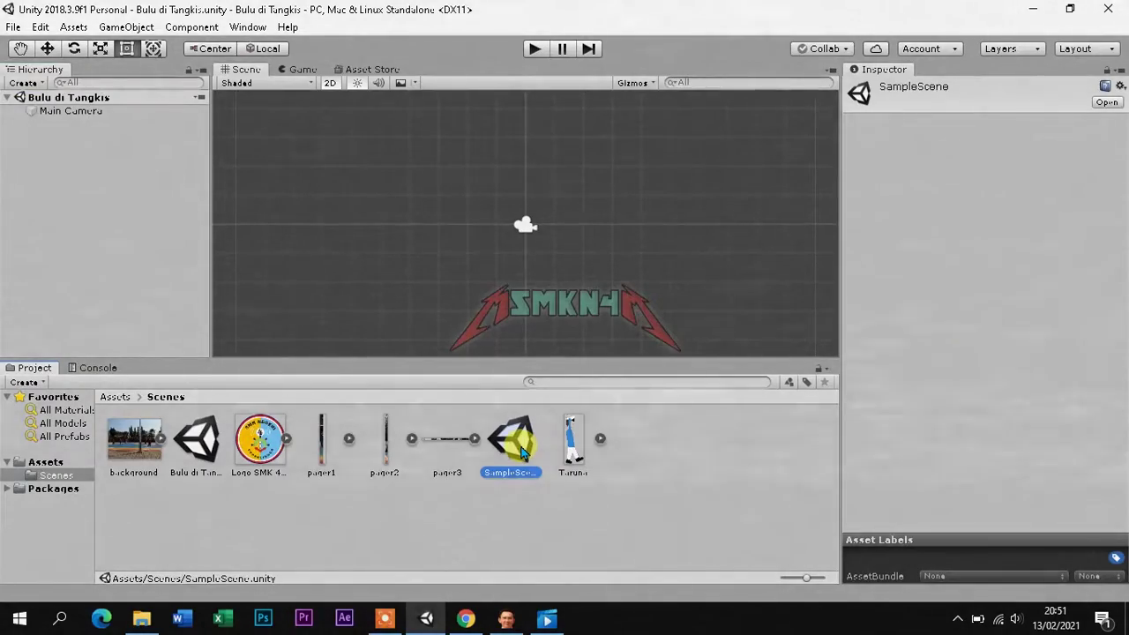
right_click(521, 451)
click(585, 114)
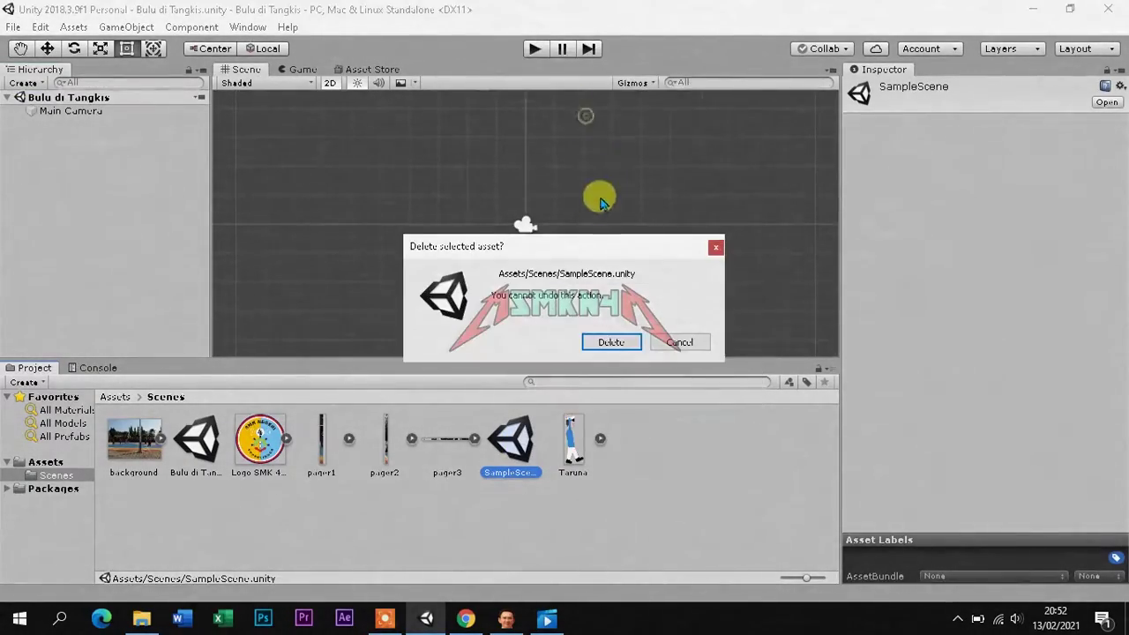
click(598, 344)
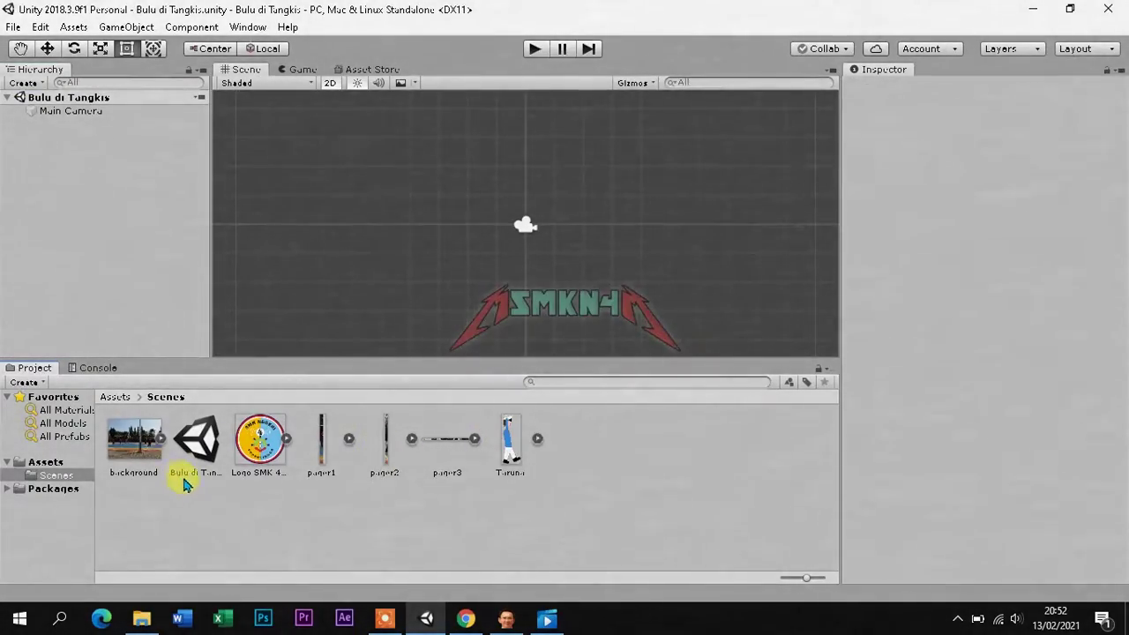
Switch the build platform to Android and set the package name in the player settings to com.bulu.tangkis
click(14, 28)
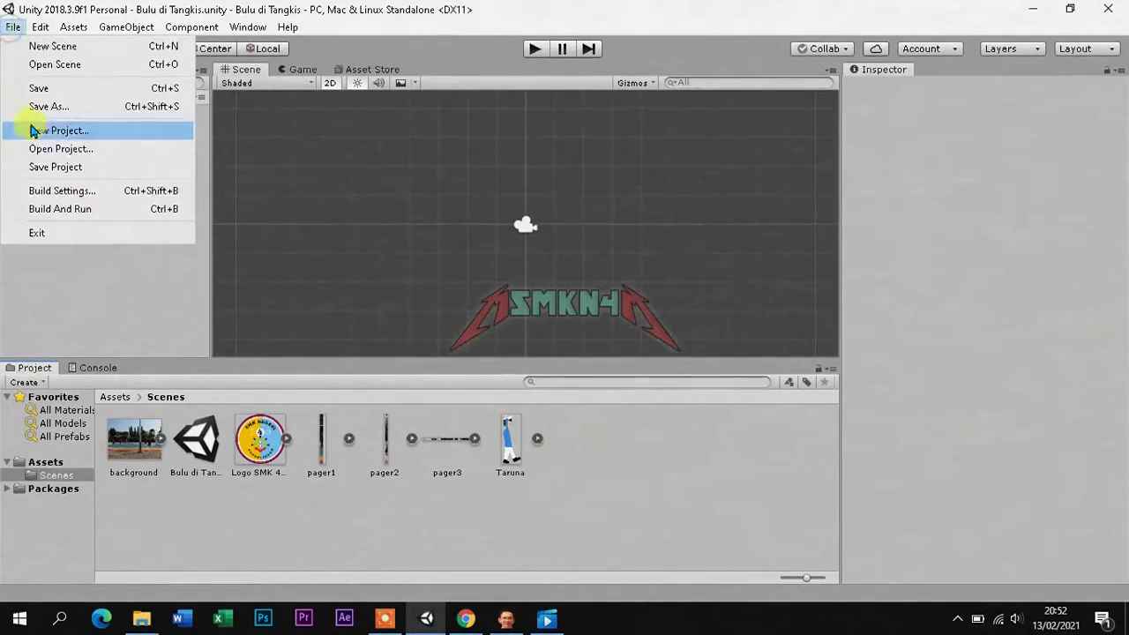
click(83, 189)
click(216, 278)
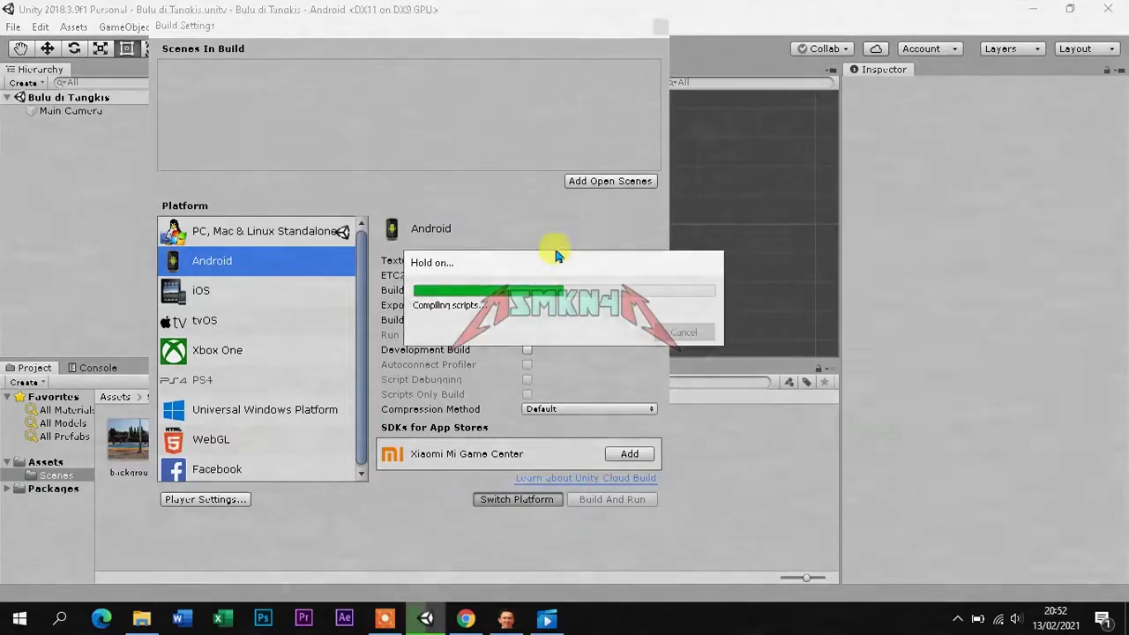
click(228, 500)
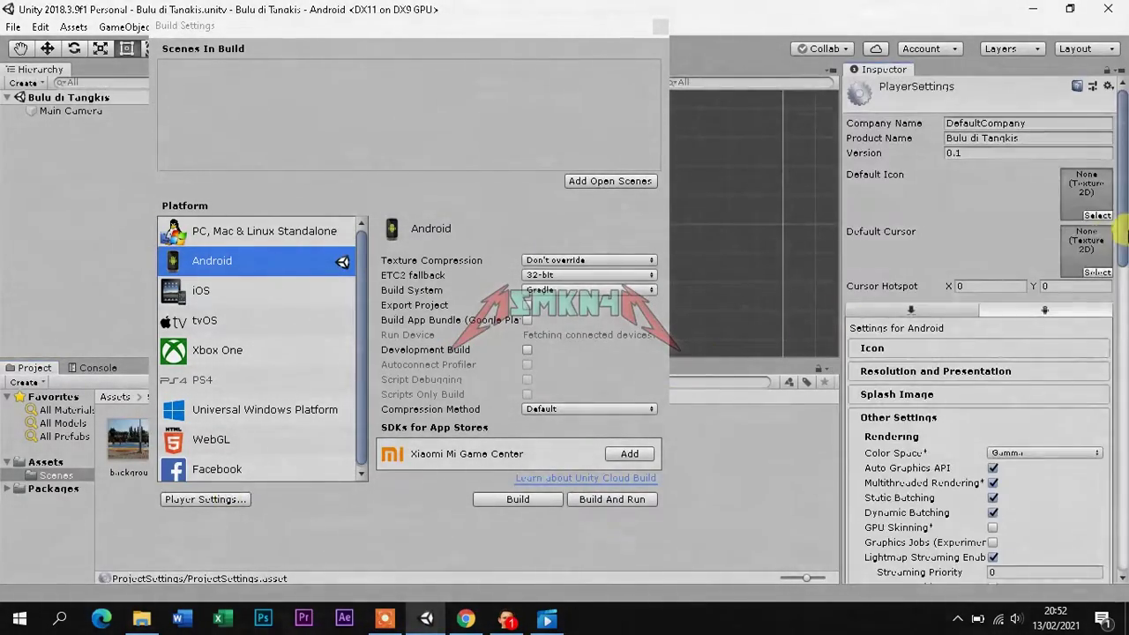
drag(1124, 217, 1101, 350)
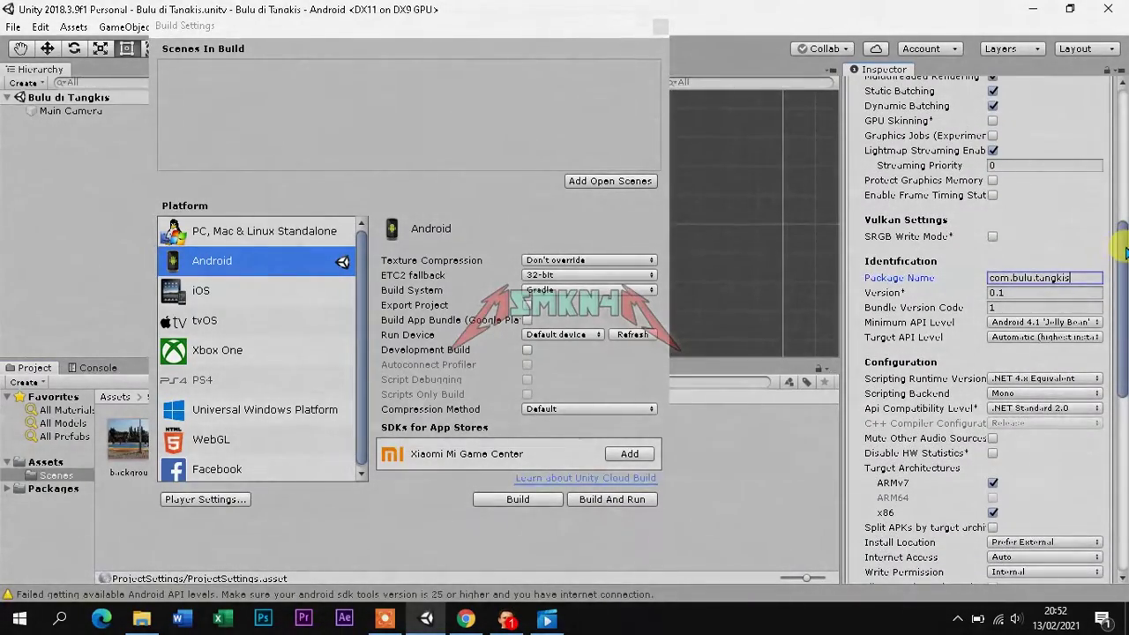
Set the Android default orientation to Landscape Left in the player settings and close the build settings
scroll(1014, 252, up, 10)
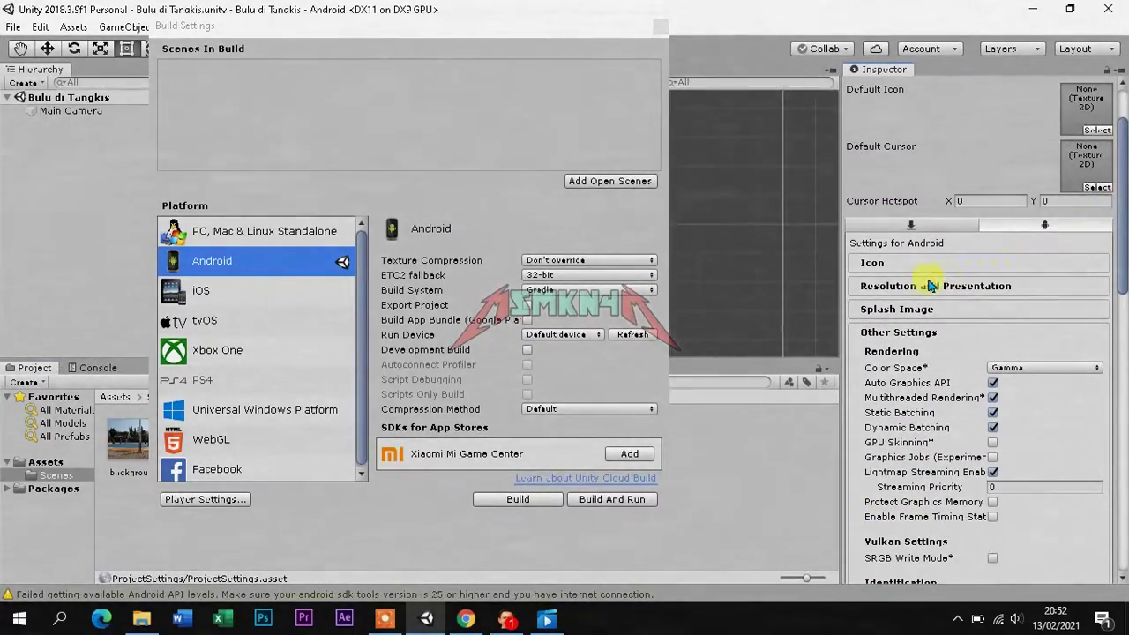
click(940, 284)
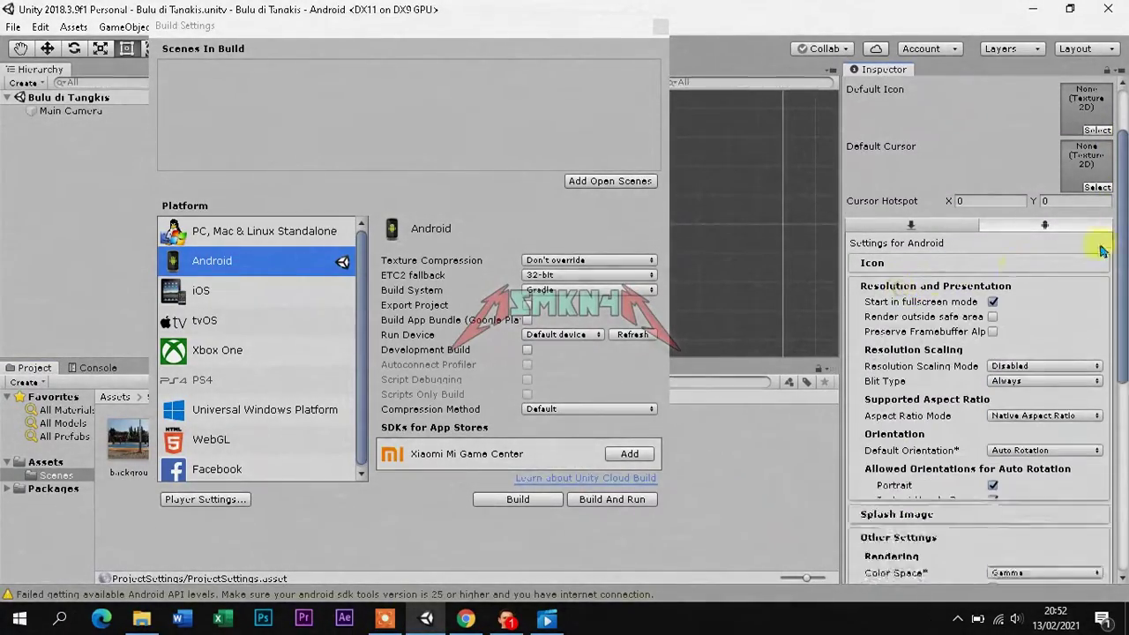
click(1077, 451)
click(1051, 524)
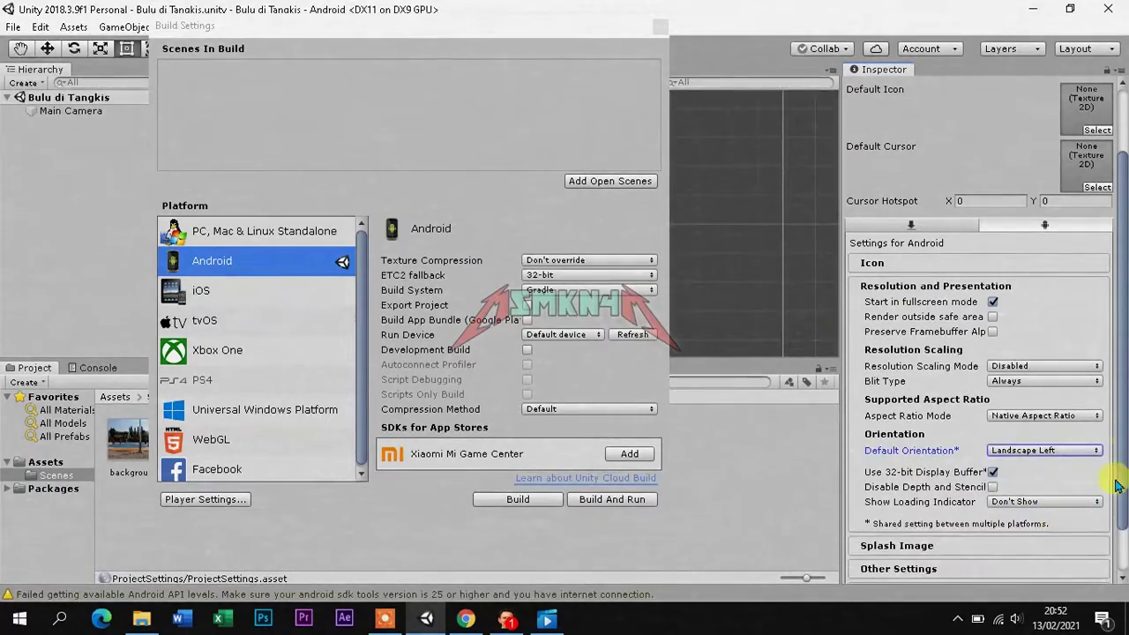
drag(71, 97, 231, 79)
click(660, 27)
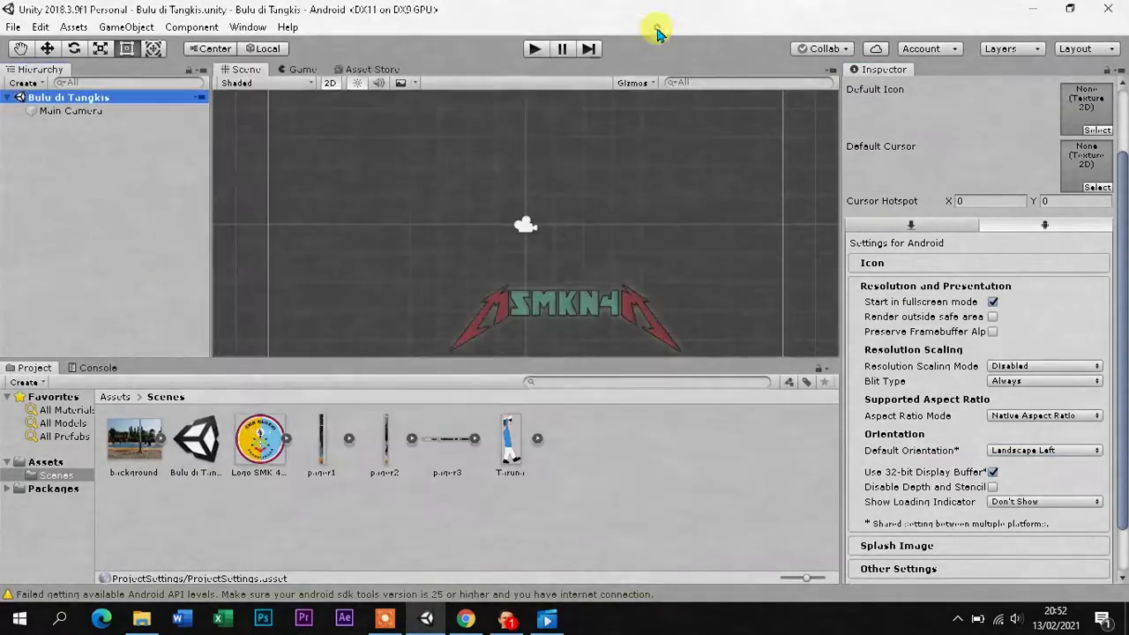
Set the game preview resolution to 1280x720 Landscape and return to the scene view
click(300, 72)
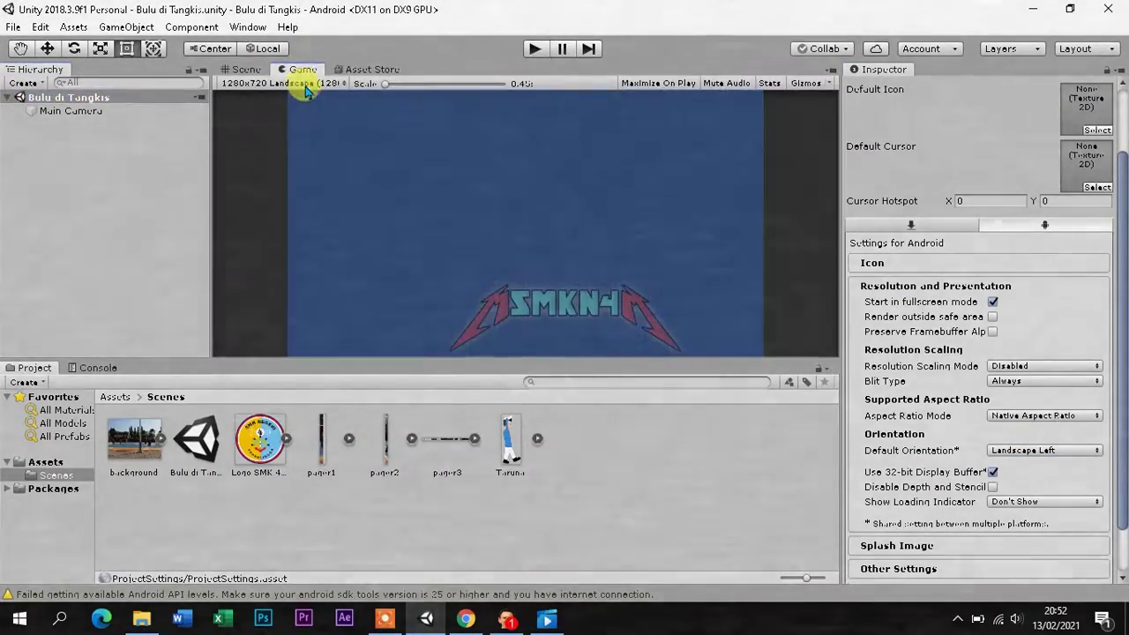
click(314, 83)
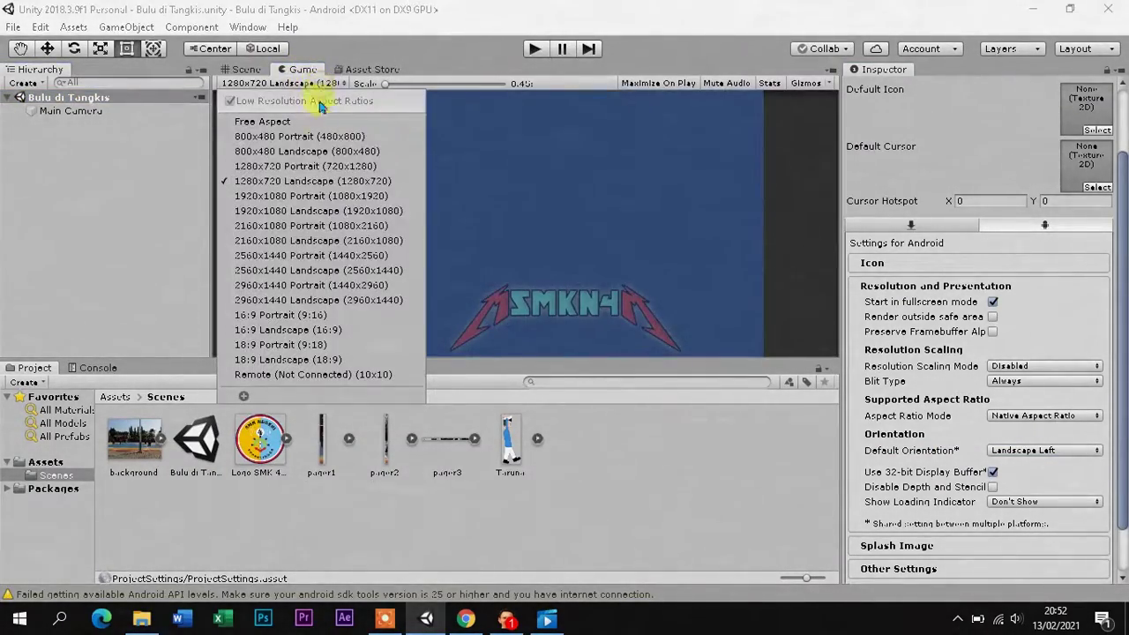
click(328, 181)
click(246, 70)
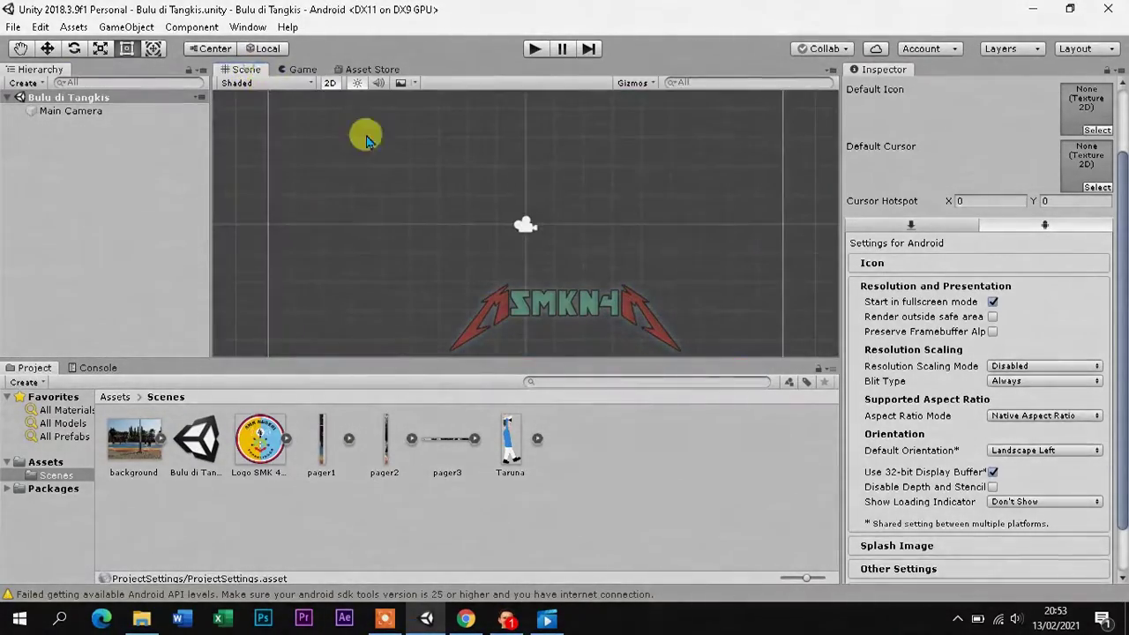
Place the background sprite in the scene and reset its transform to the origin
drag(137, 446, 539, 227)
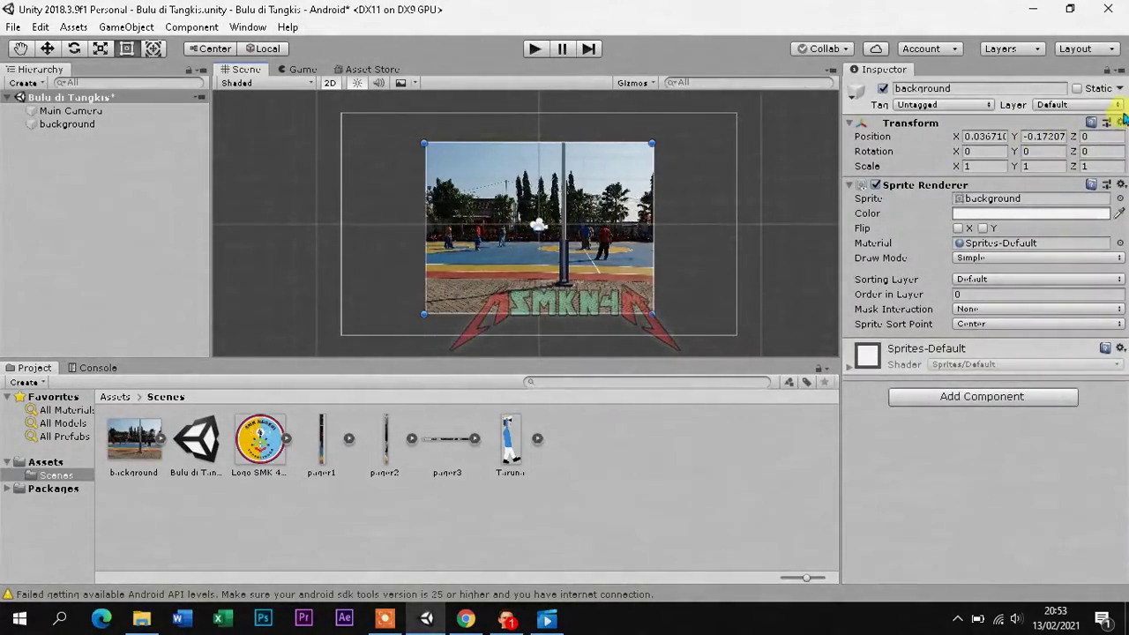
click(1120, 123)
click(1094, 145)
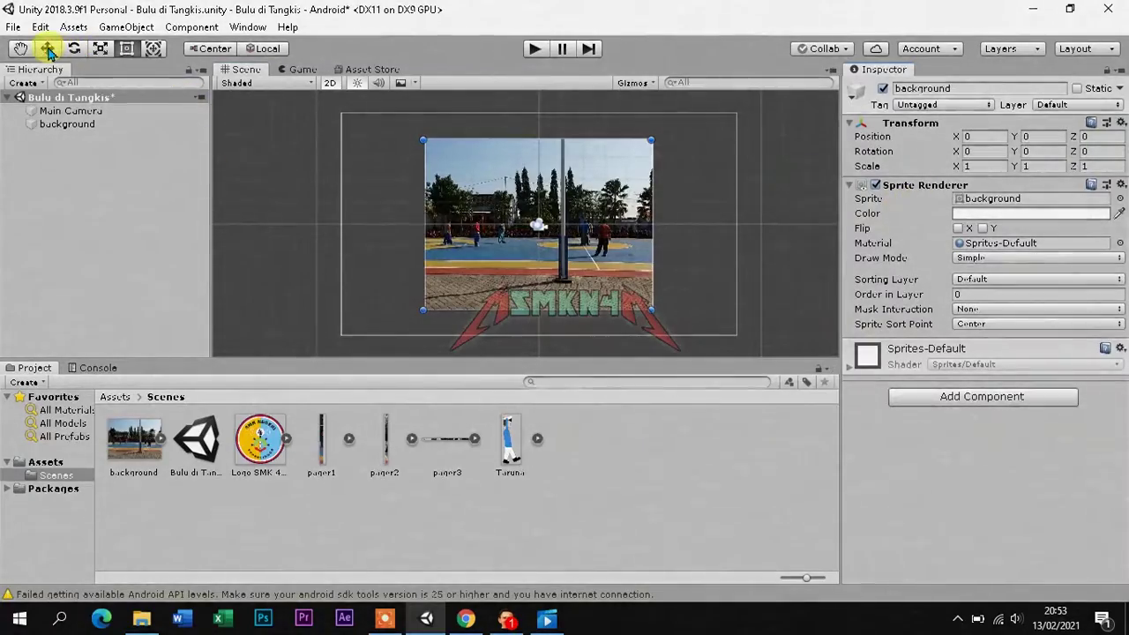
Scale the background sprite uniformly to about 2.18 so it covers the camera frame
click(99, 48)
drag(538, 224, 629, 201)
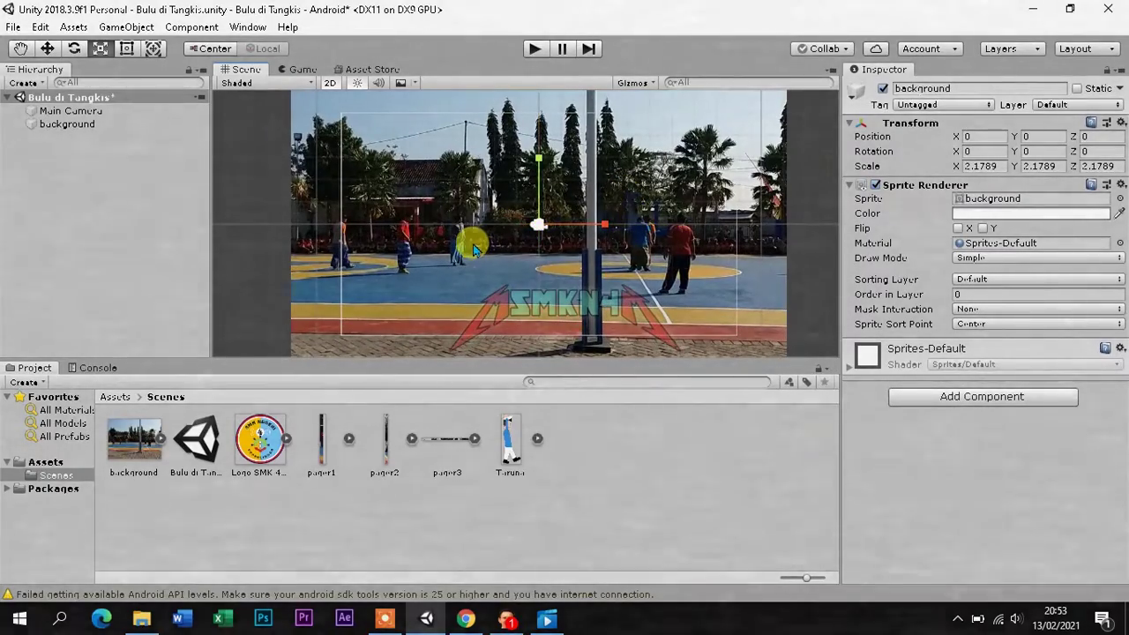
click(41, 27)
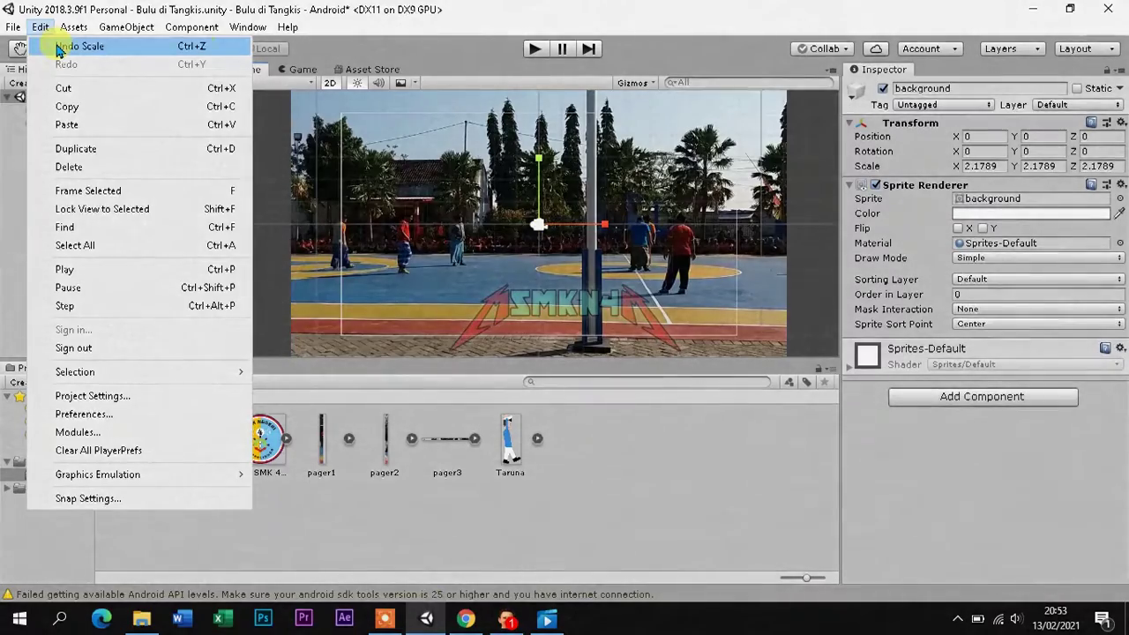
click(475, 40)
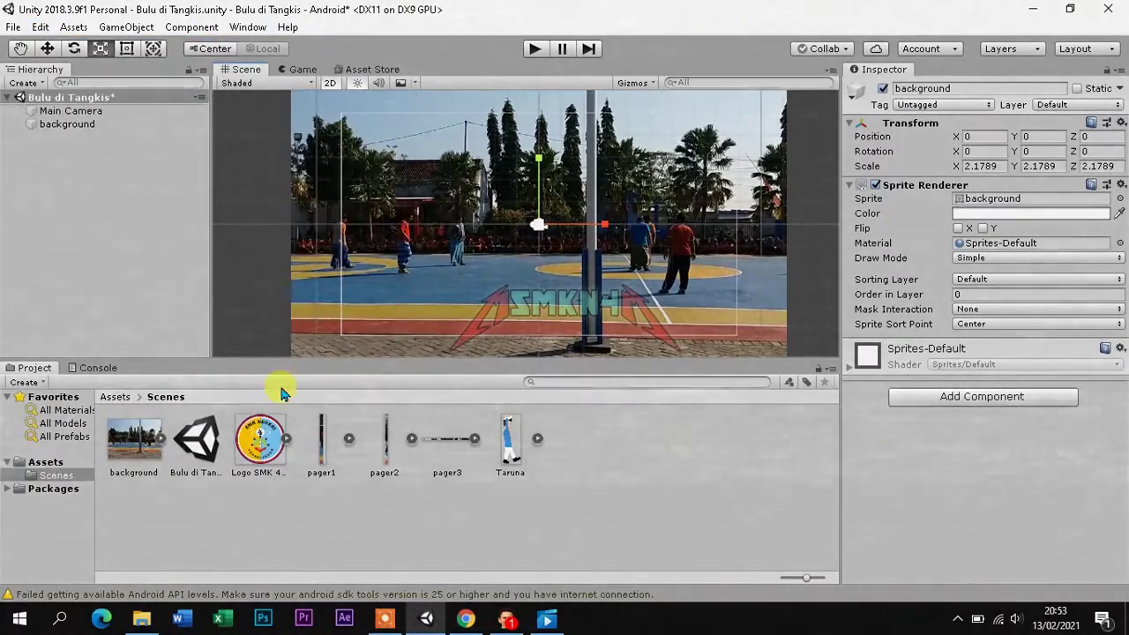
Place the pager1 sprite on the court at about X -5.78, Y -2.63 and copy the background's 2.1789 scale to its X, Y and Z
drag(322, 445, 410, 287)
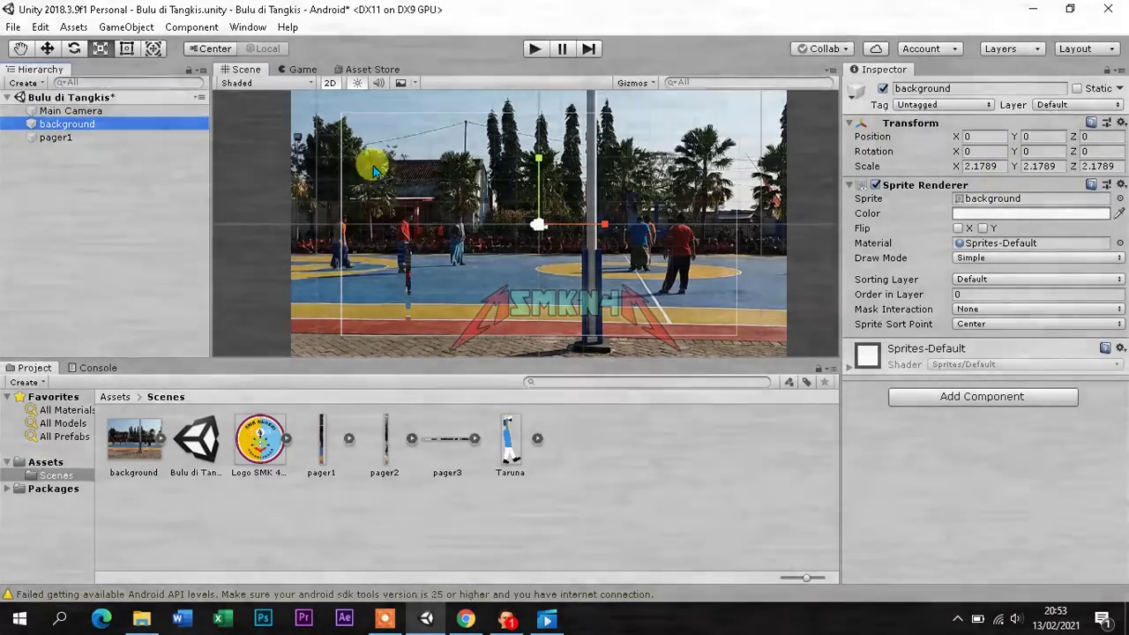
click(60, 139)
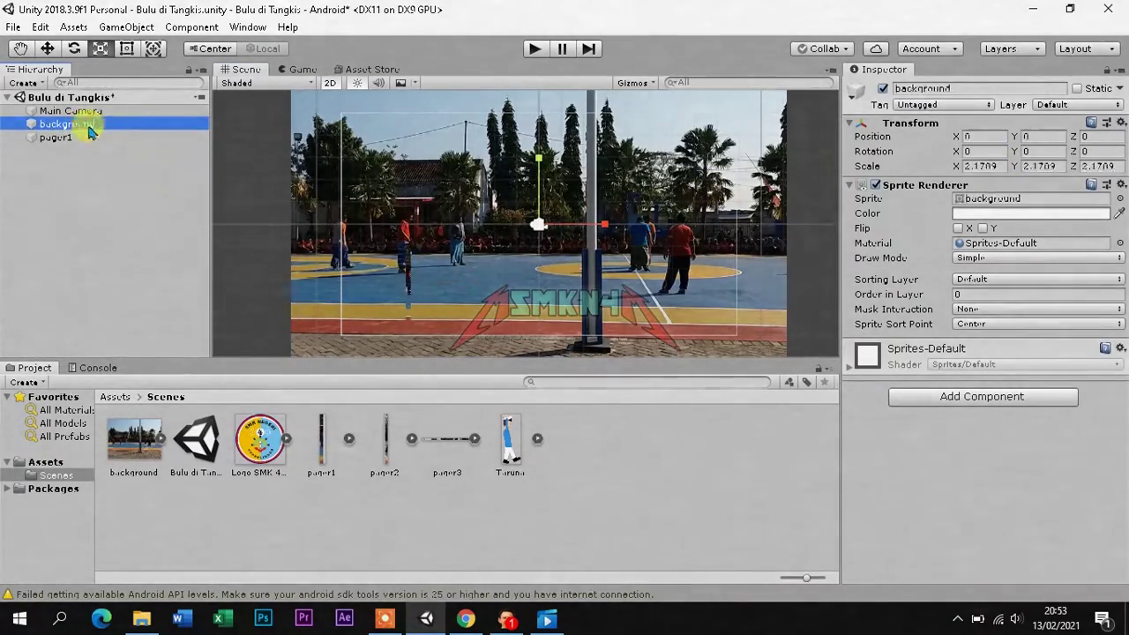
right_click(1005, 168)
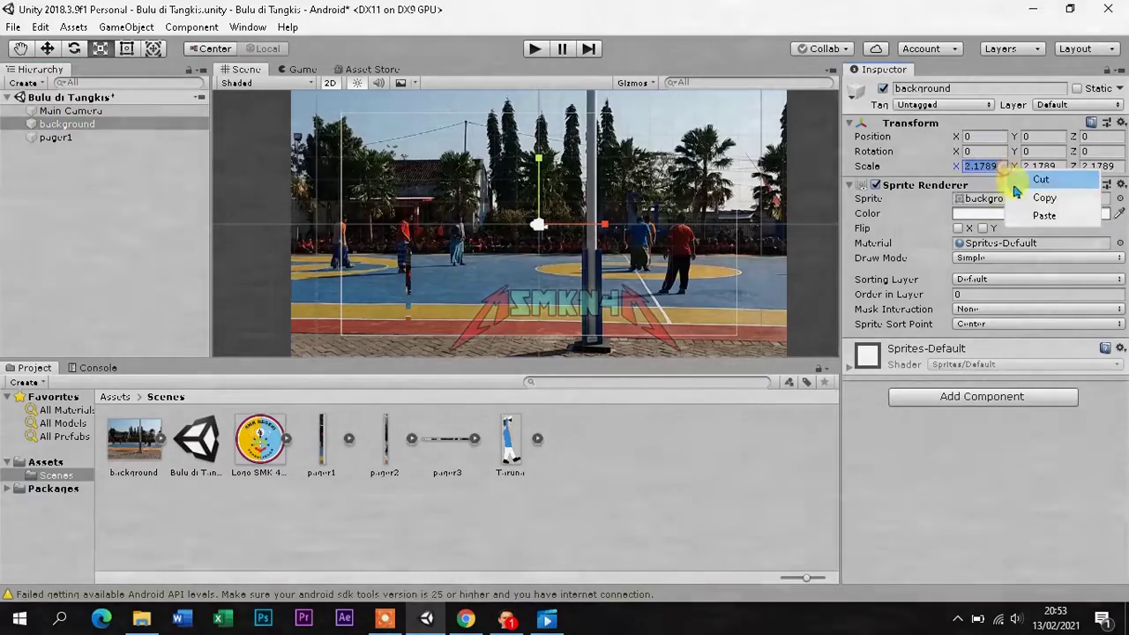
click(56, 138)
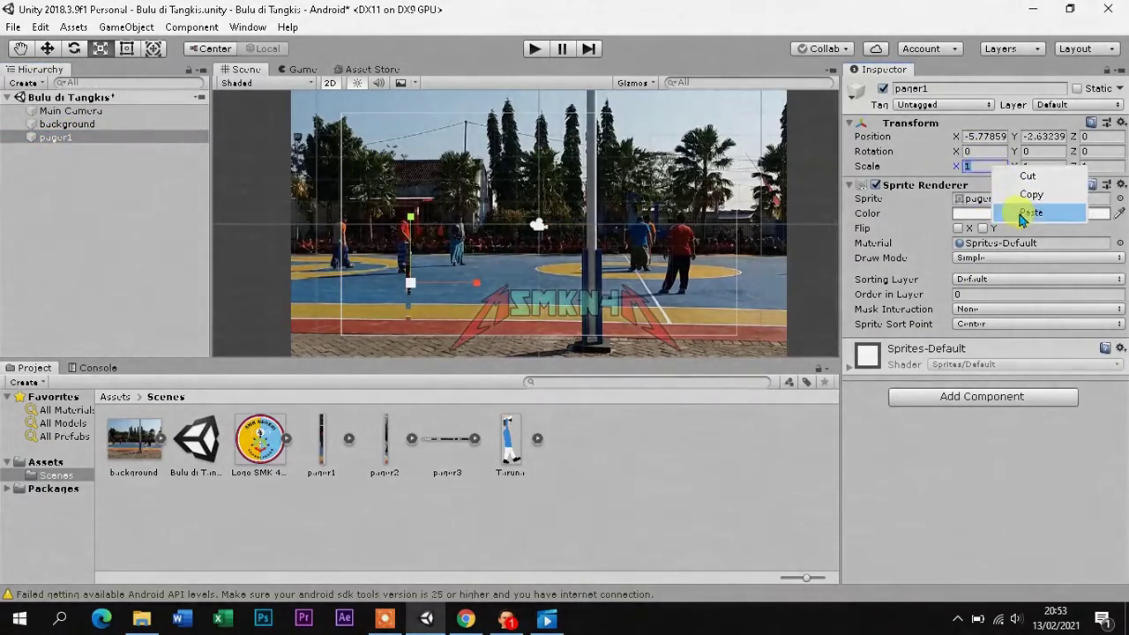
right_click(1045, 166)
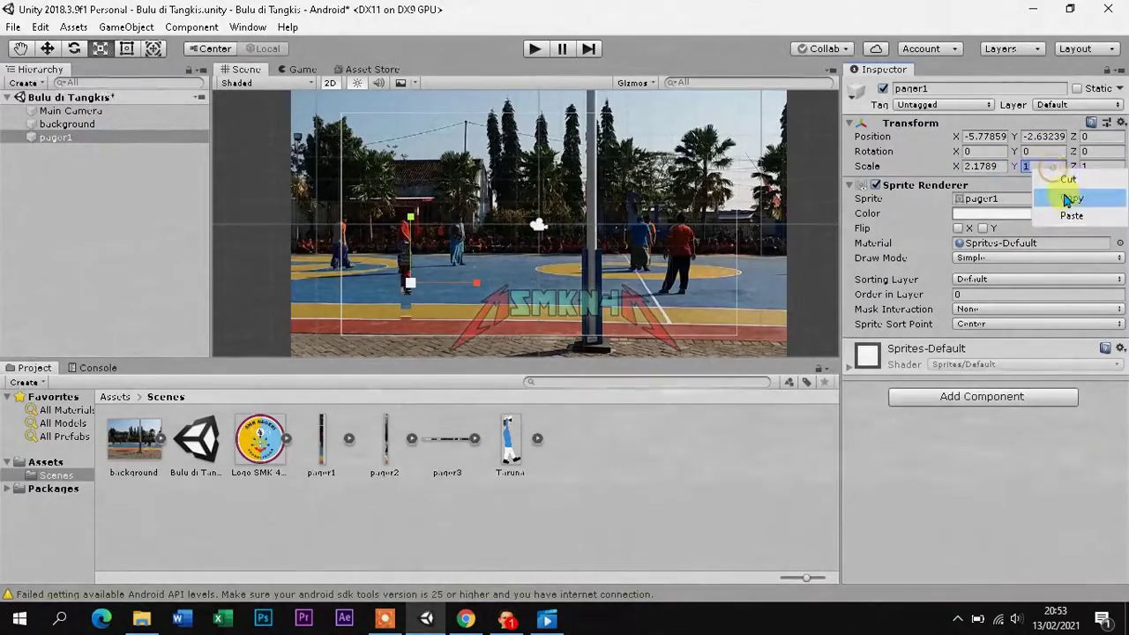
click(1070, 215)
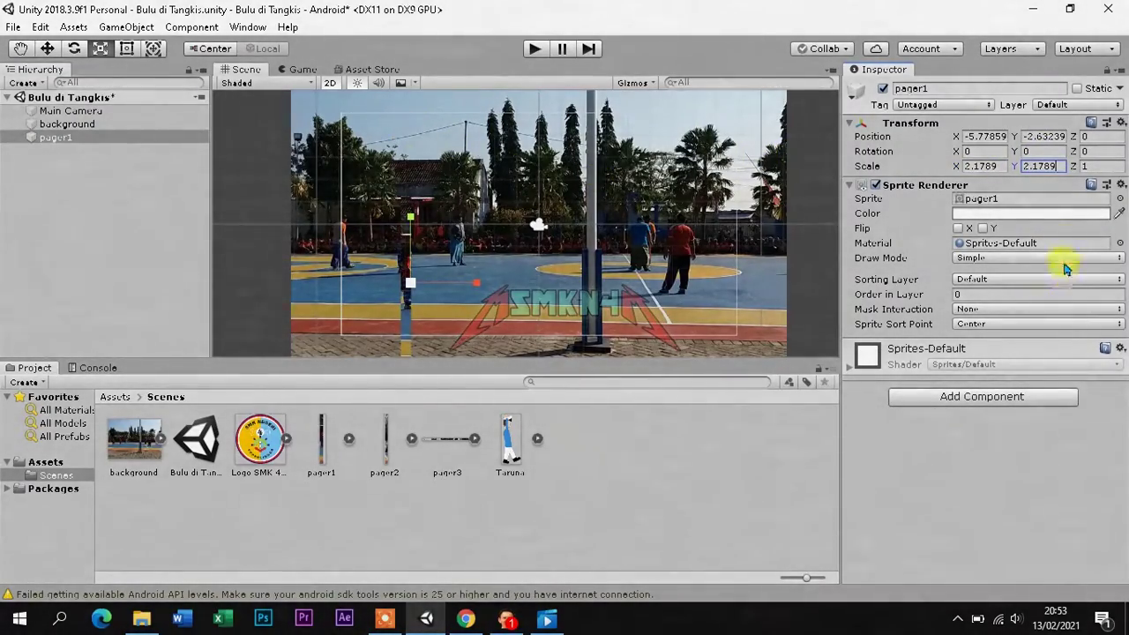
right_click(1097, 166)
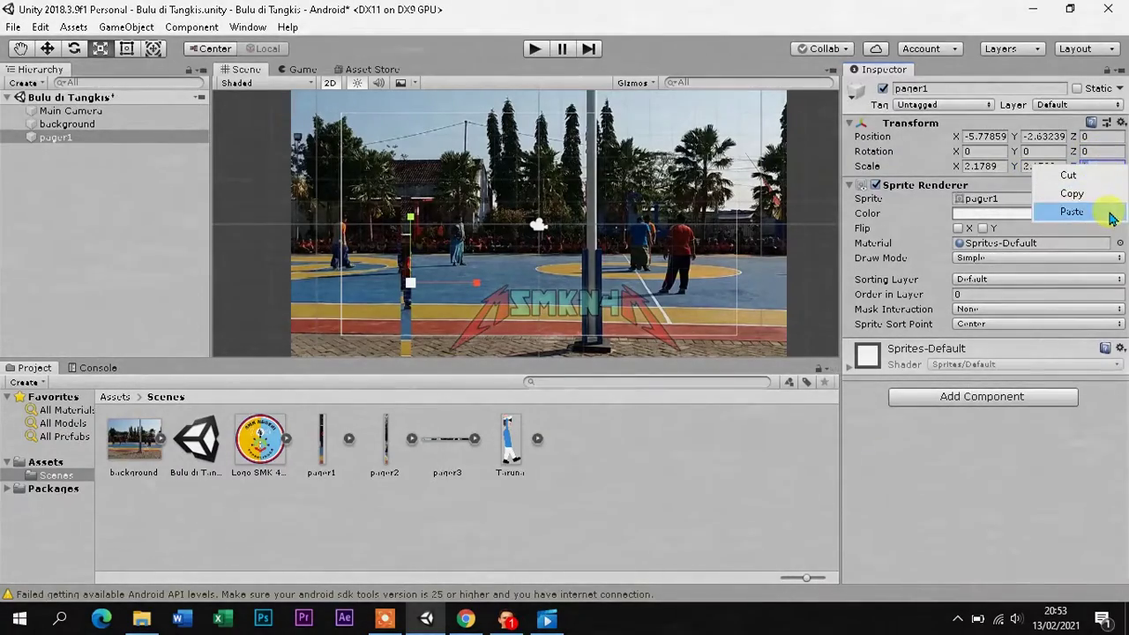
click(1092, 212)
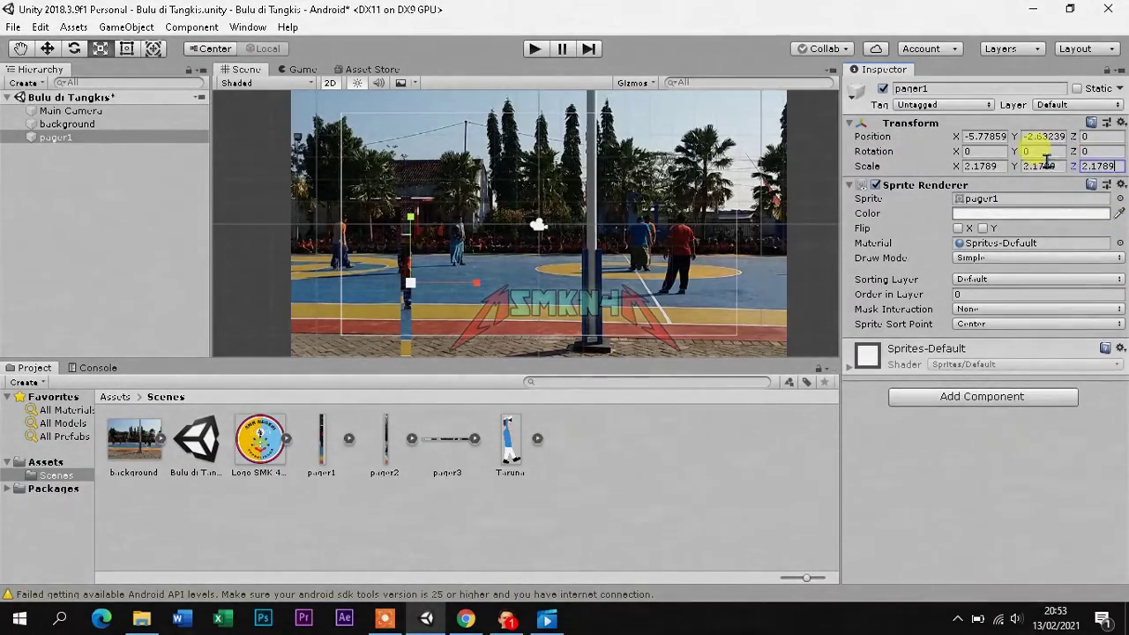
Place the pager2 sprite on the court at about X 1.12, Y -2.71 and paste the 2.1789 scale into its X, Y and Z
click(76, 124)
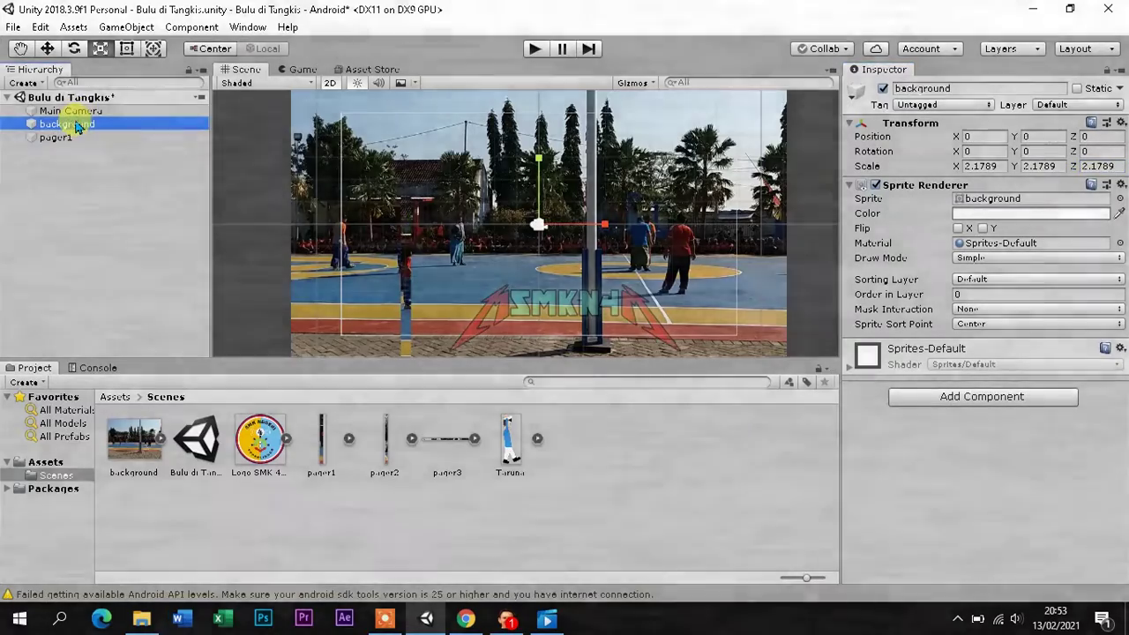
click(63, 139)
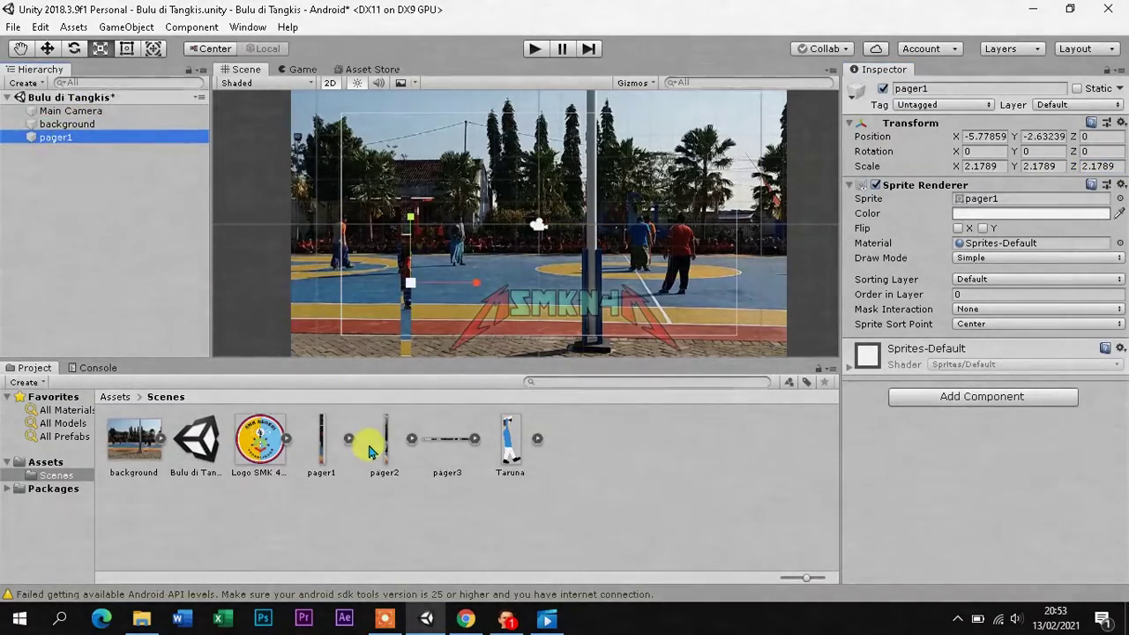
drag(385, 447, 563, 256)
click(988, 166)
right_click(1002, 168)
click(1036, 216)
right_click(1045, 167)
click(1076, 216)
right_click(1103, 166)
click(1073, 216)
Place the pager3 sprite at about X -0.60, Y -2.45 and paste the 2.1789 scale into its X, Y and Z
drag(461, 438, 525, 279)
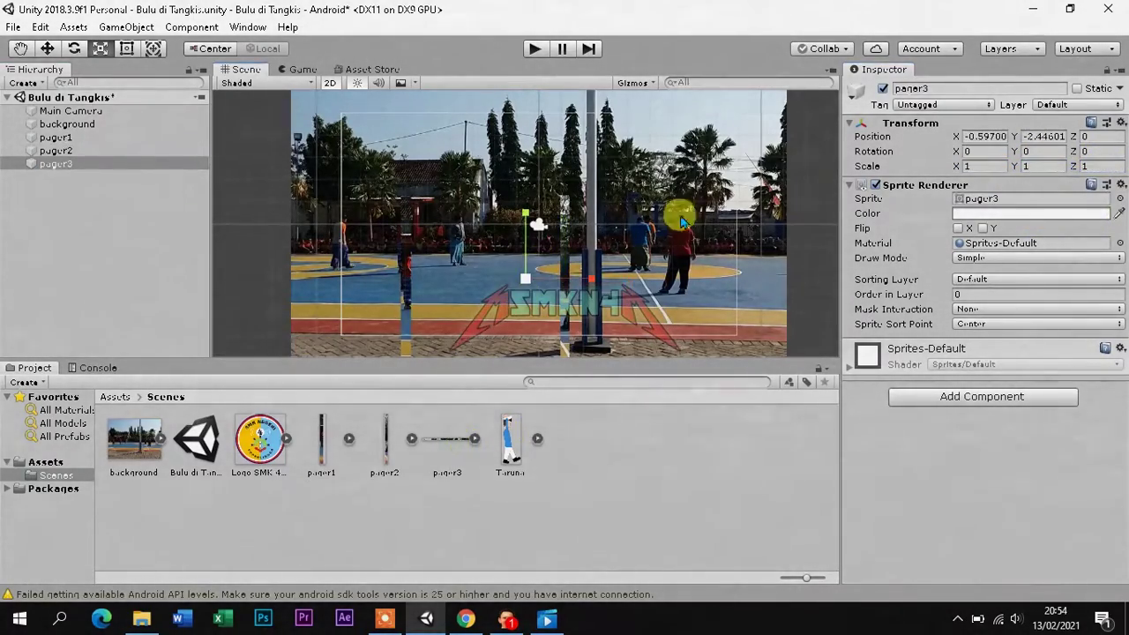
right_click(980, 166)
click(1014, 216)
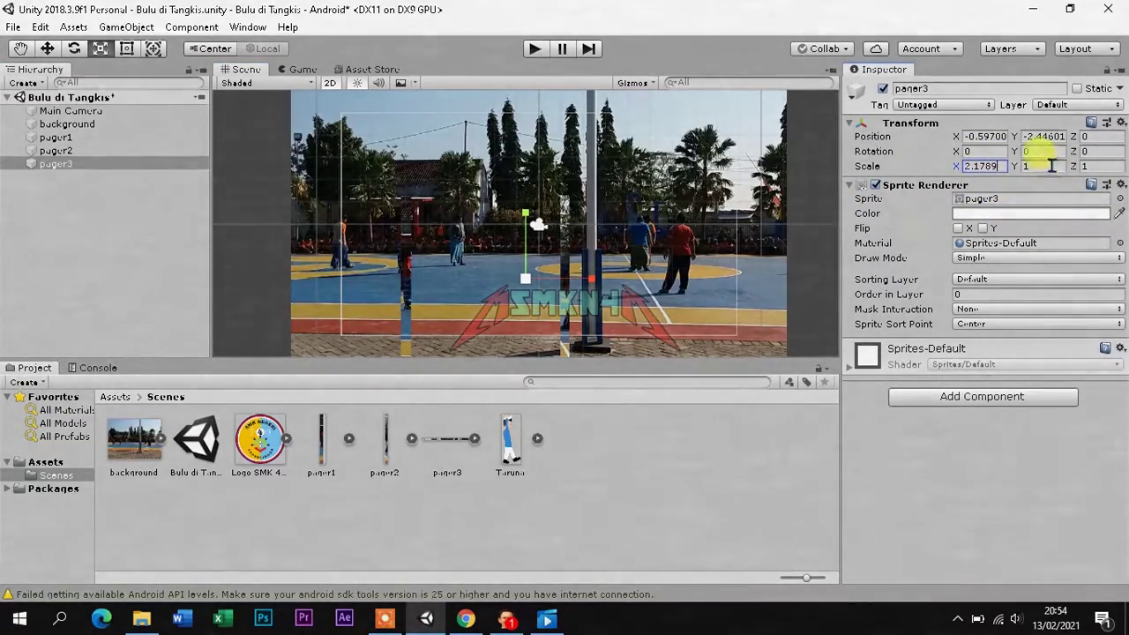
right_click(1051, 166)
click(1069, 213)
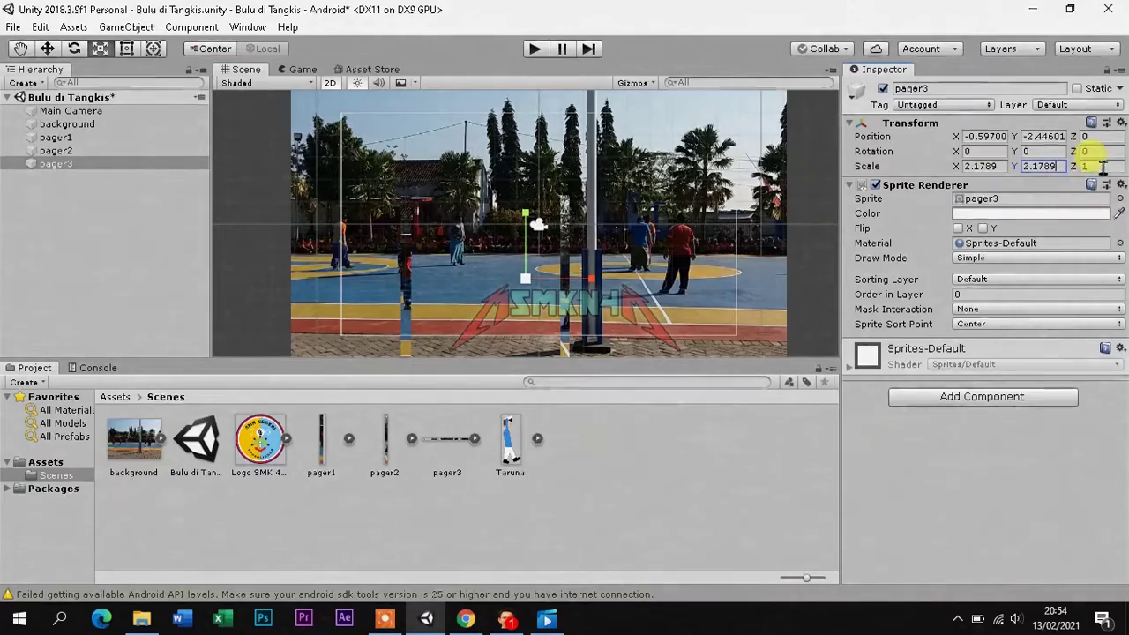
right_click(1102, 166)
click(1106, 215)
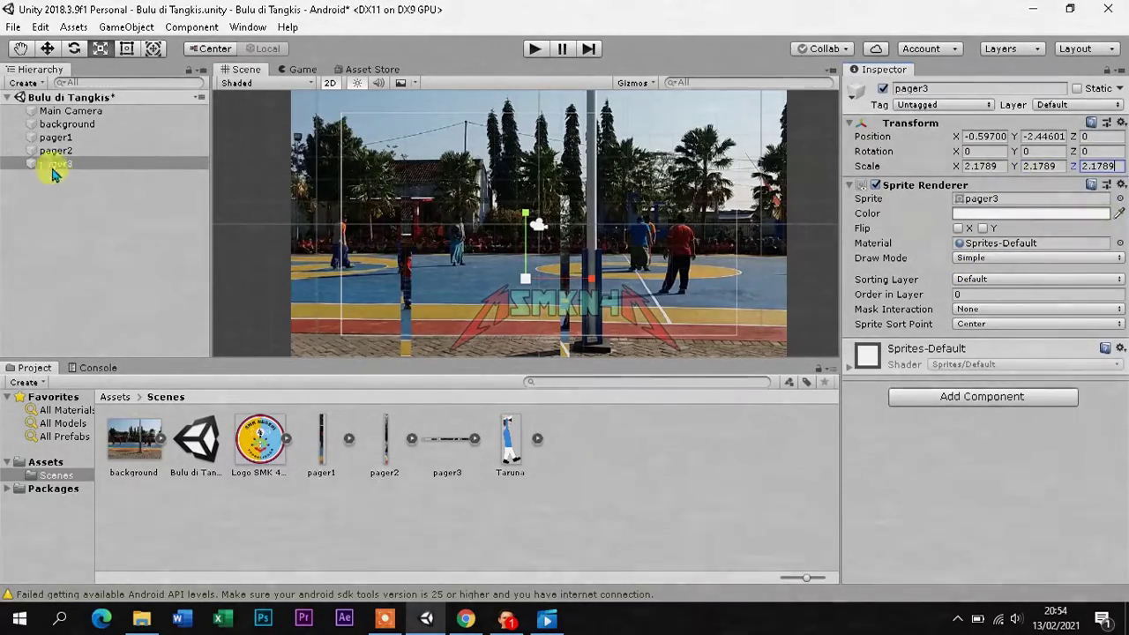
Set Order in Layer to 1 for pager1, pager2 and pager3 together
shift+click(44, 138)
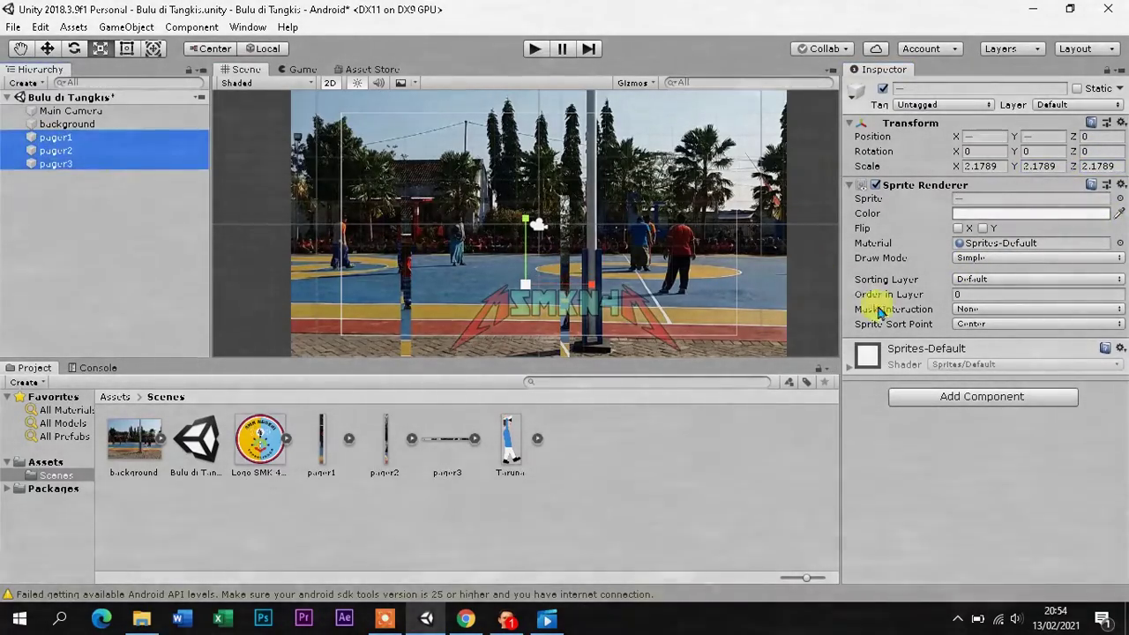
click(994, 296)
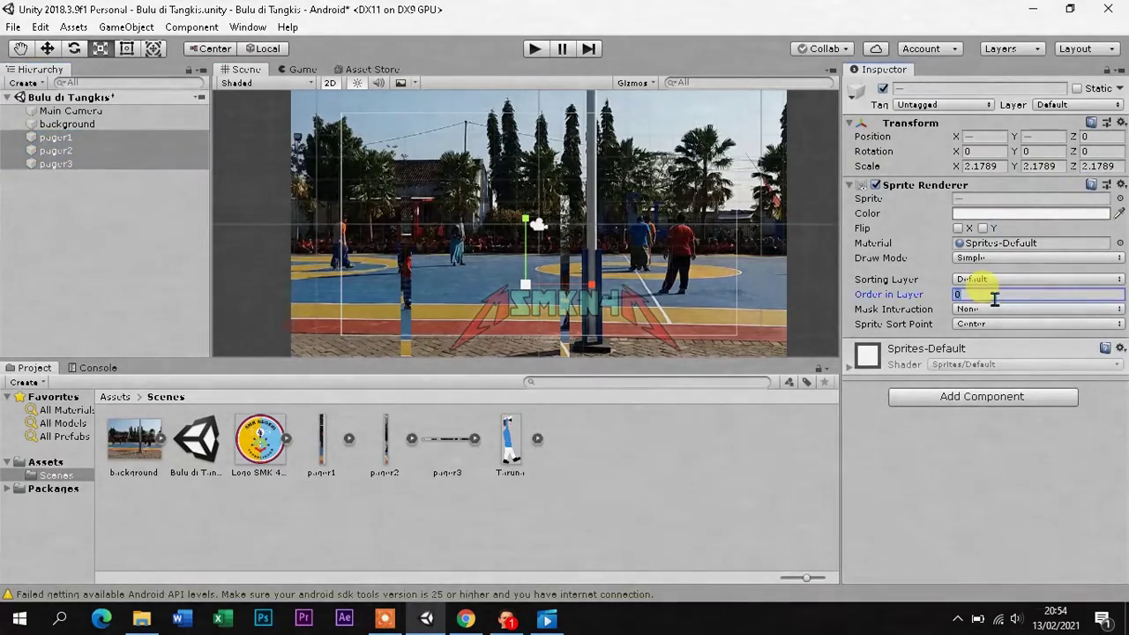
text(1)
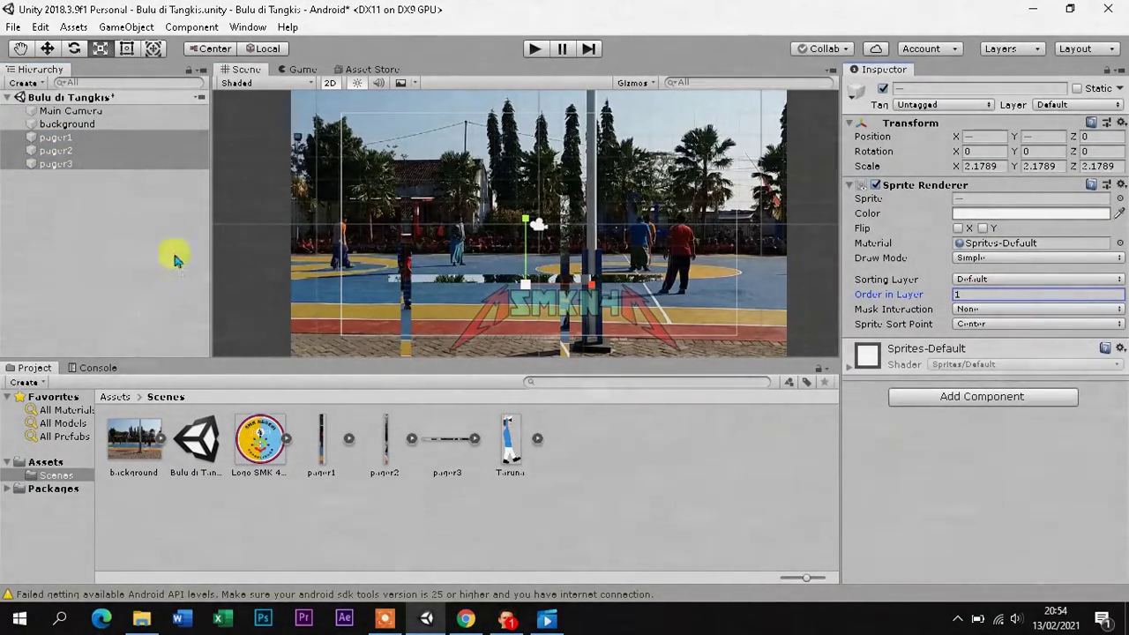
click(77, 201)
Move pager1 to about X -6.02, Y -1.01 so it stands as the left post of the fence frame
click(56, 140)
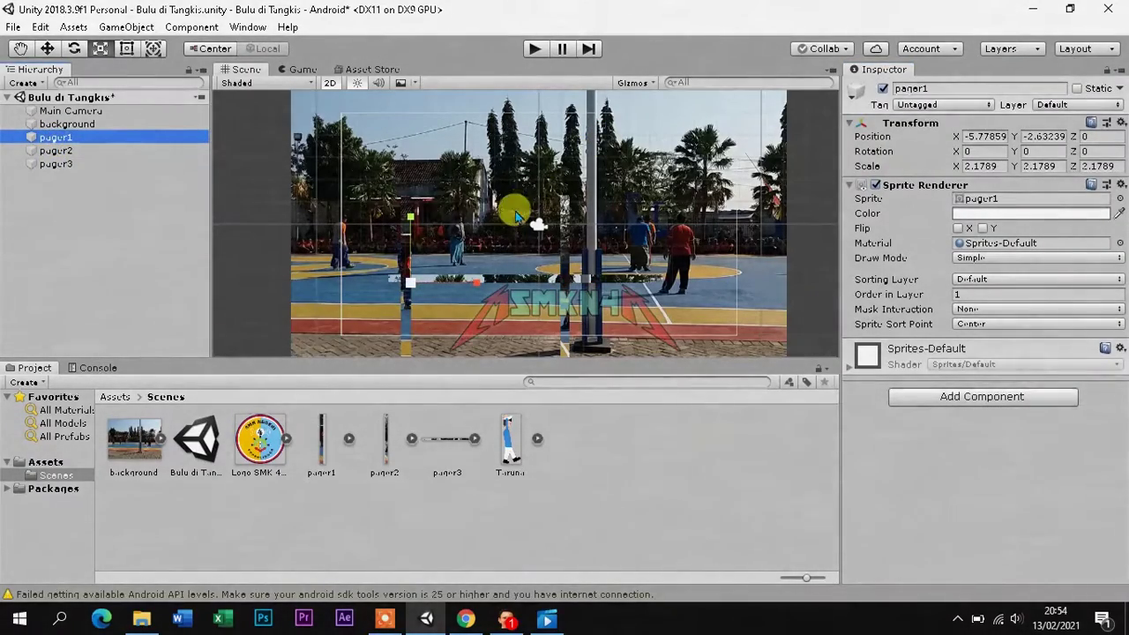
click(48, 50)
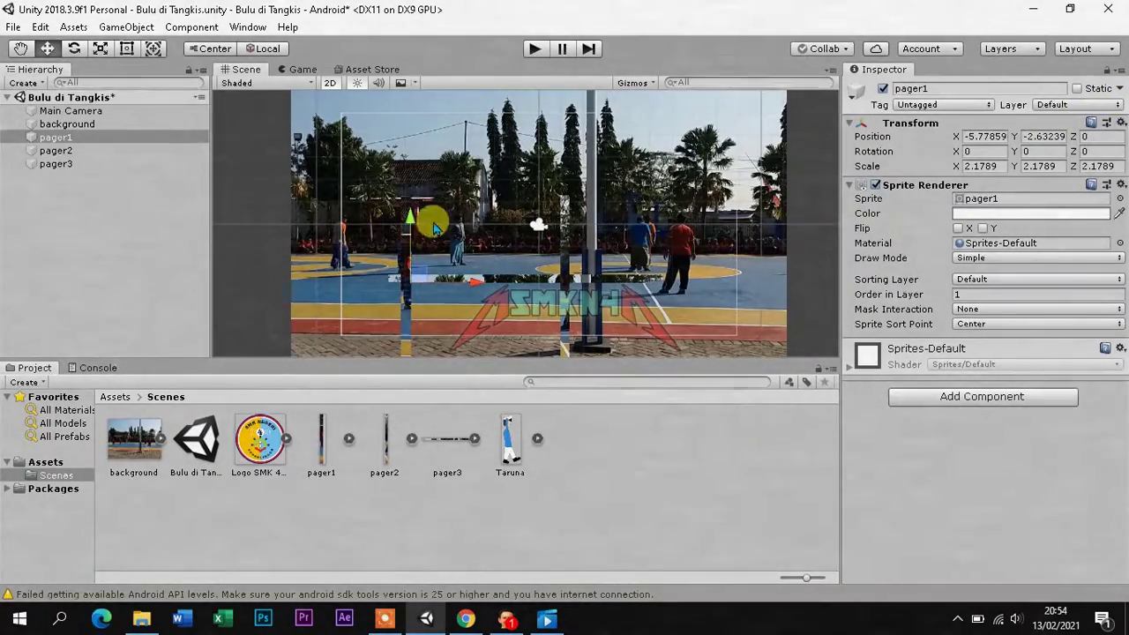
drag(408, 215, 460, 189)
drag(469, 251, 370, 245)
scroll(371, 246, up, 1)
scroll(370, 245, up, 5)
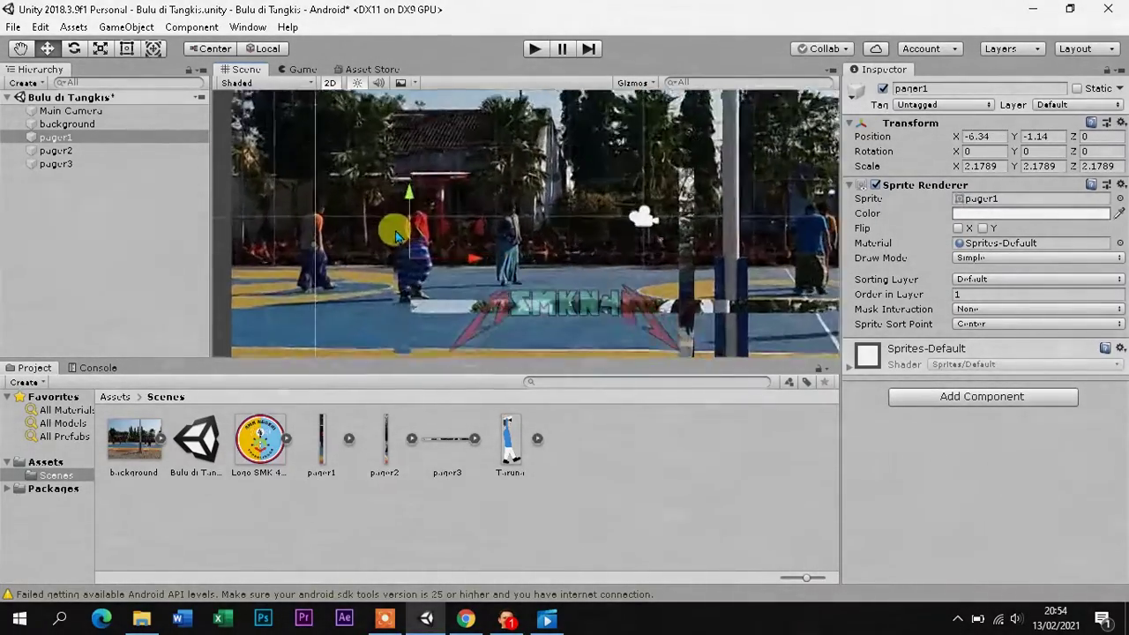
drag(419, 222, 422, 214)
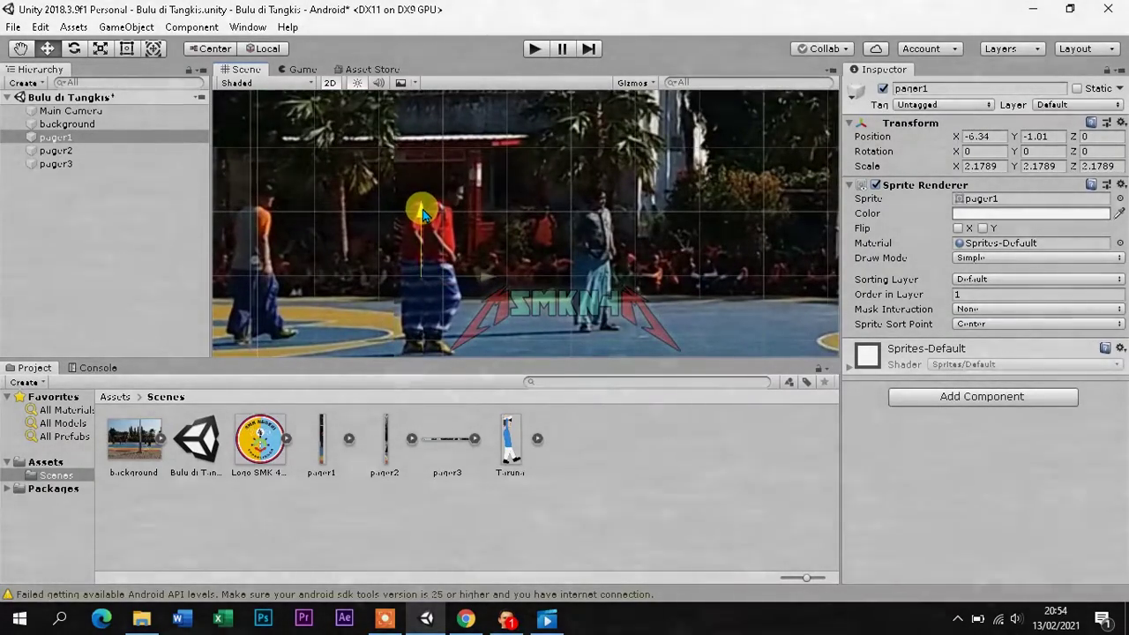
drag(481, 281, 499, 279)
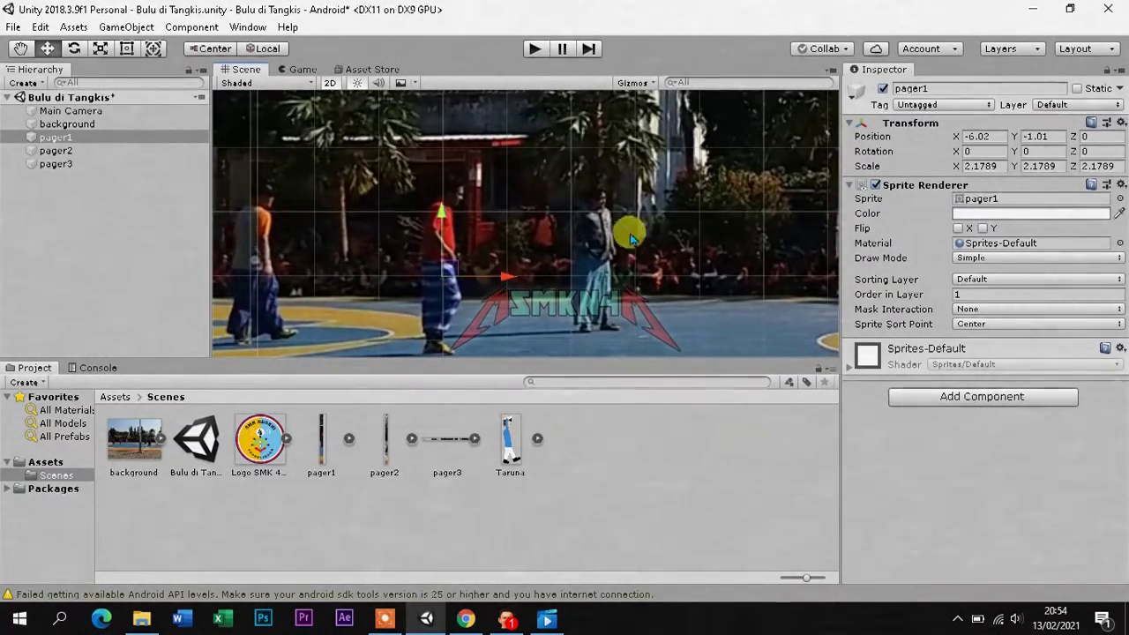
Move pager2 to about X 5.52, Y -1.06 so it blends into the background as the right post
scroll(711, 245, down, 5)
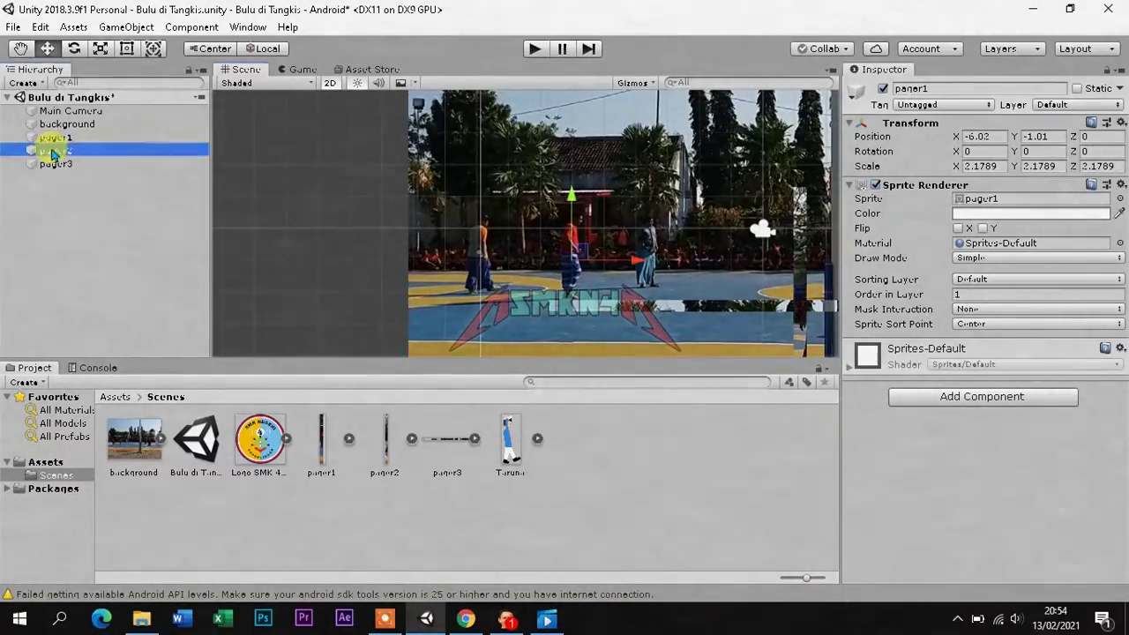
middle_drag(825, 278, 529, 259)
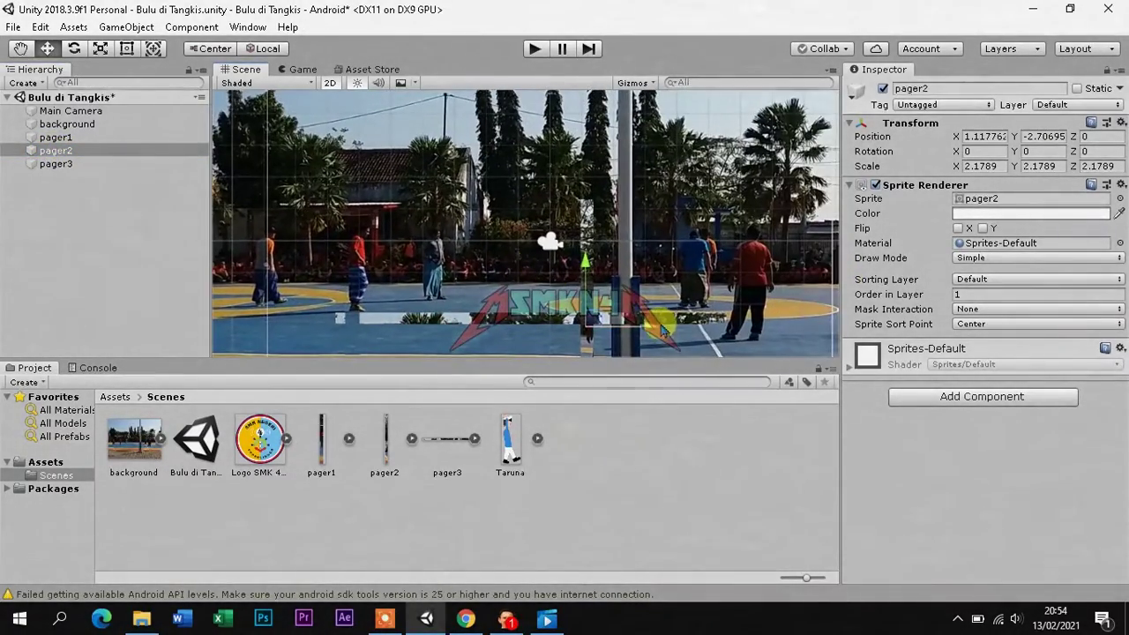
drag(661, 328, 808, 325)
drag(750, 255, 764, 169)
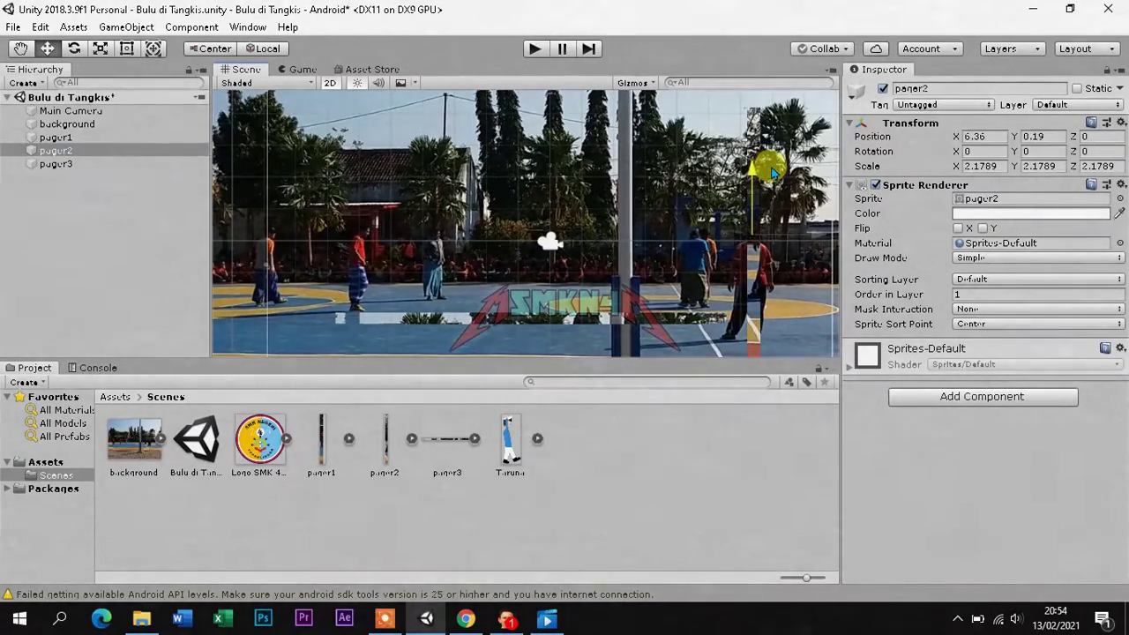
drag(803, 238, 753, 231)
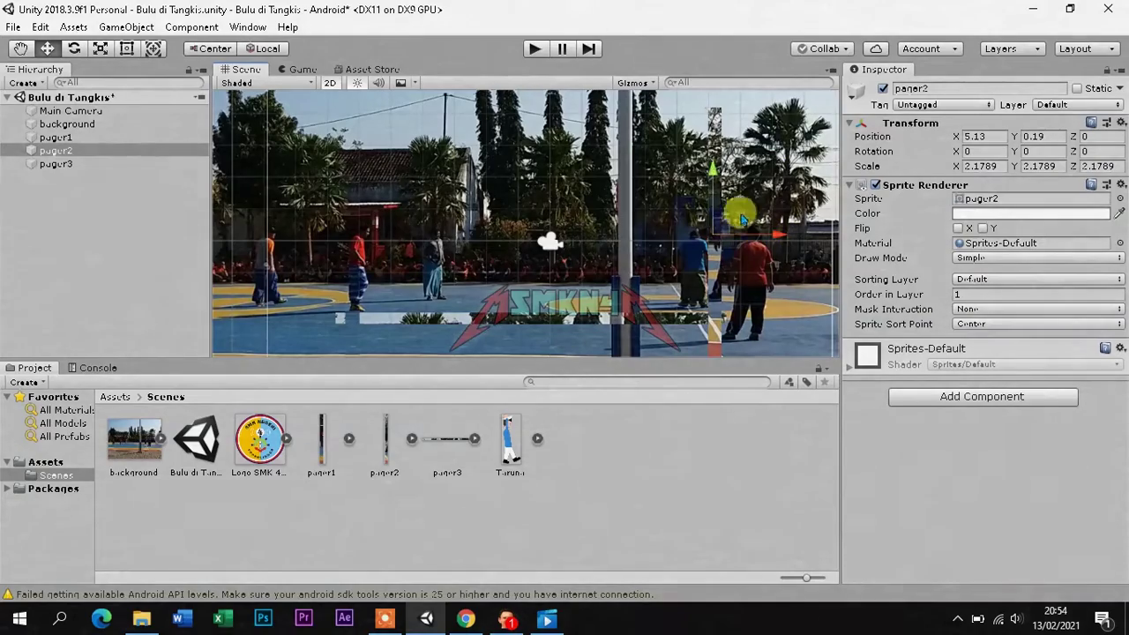
drag(717, 179, 721, 214)
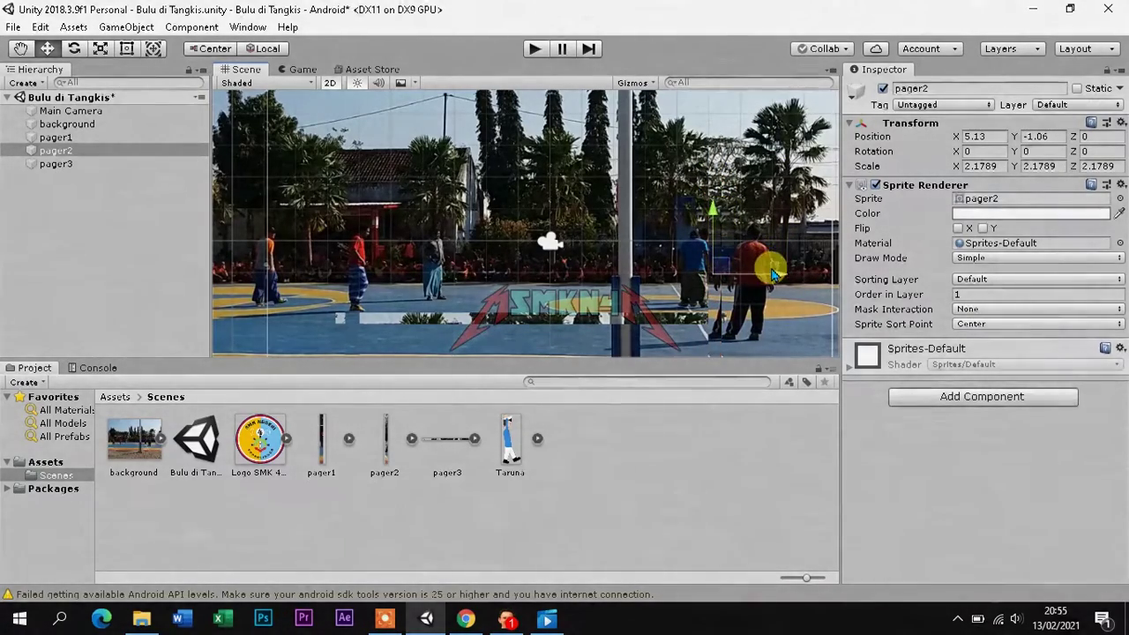
drag(773, 276, 788, 275)
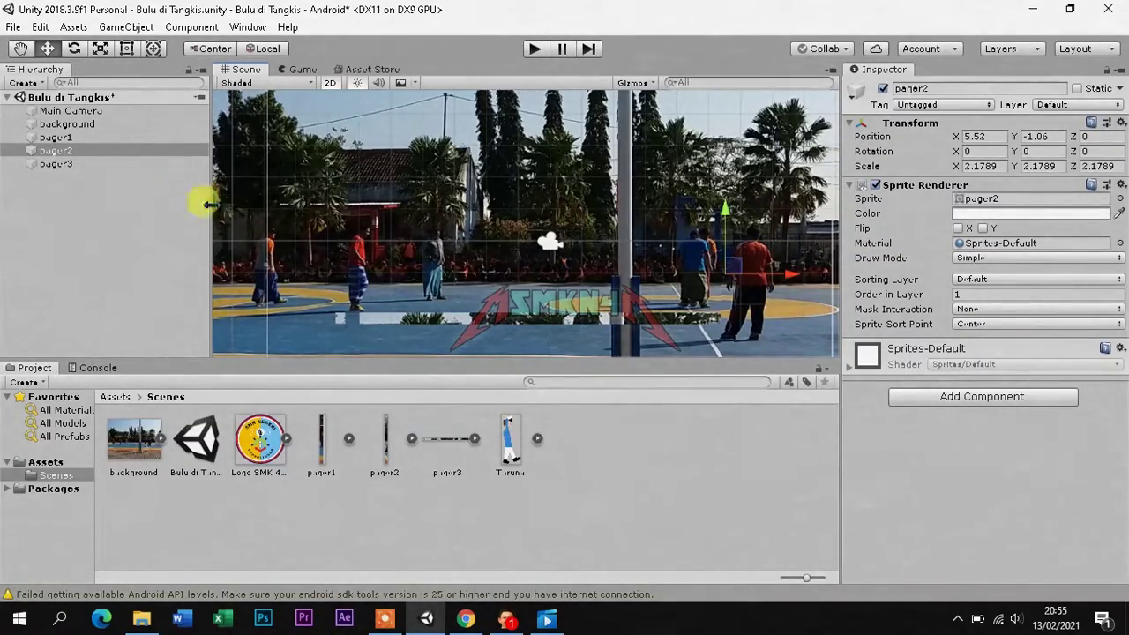
Move pager3 to about X -0.33, Y 3.11 as the top bar spanning the two fence posts
click(56, 163)
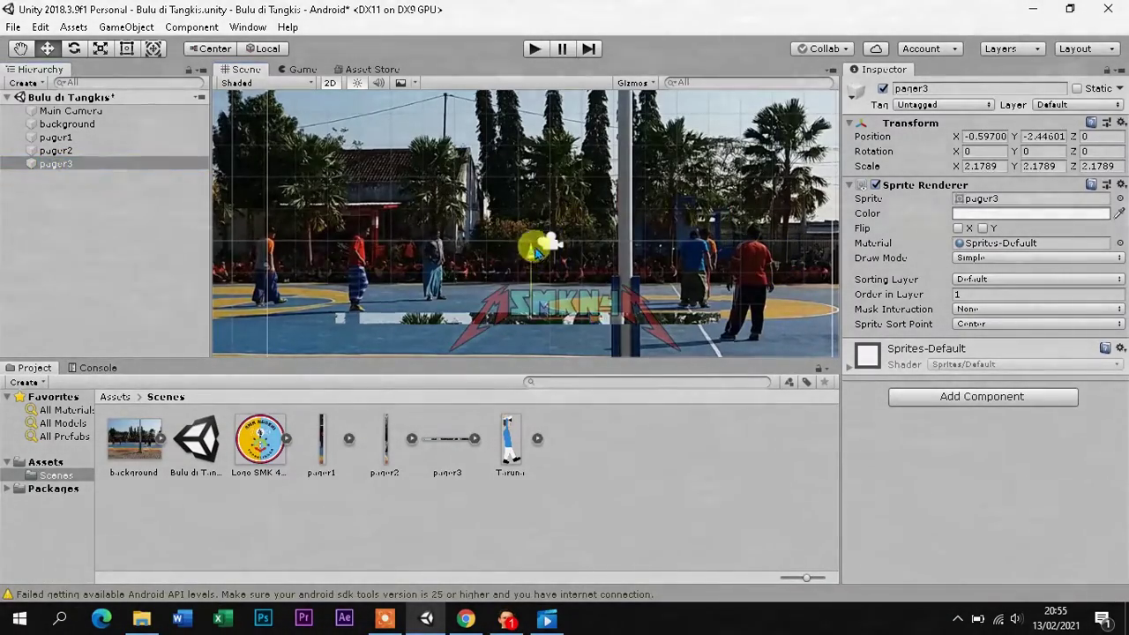
drag(535, 254, 600, 88)
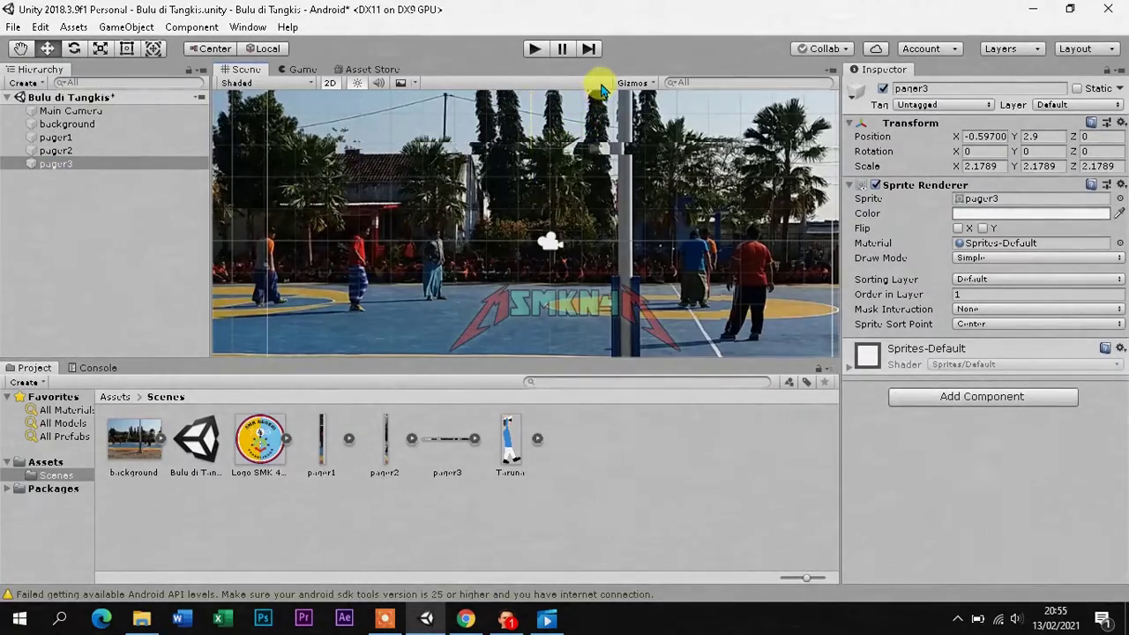
scroll(502, 118, up, 3)
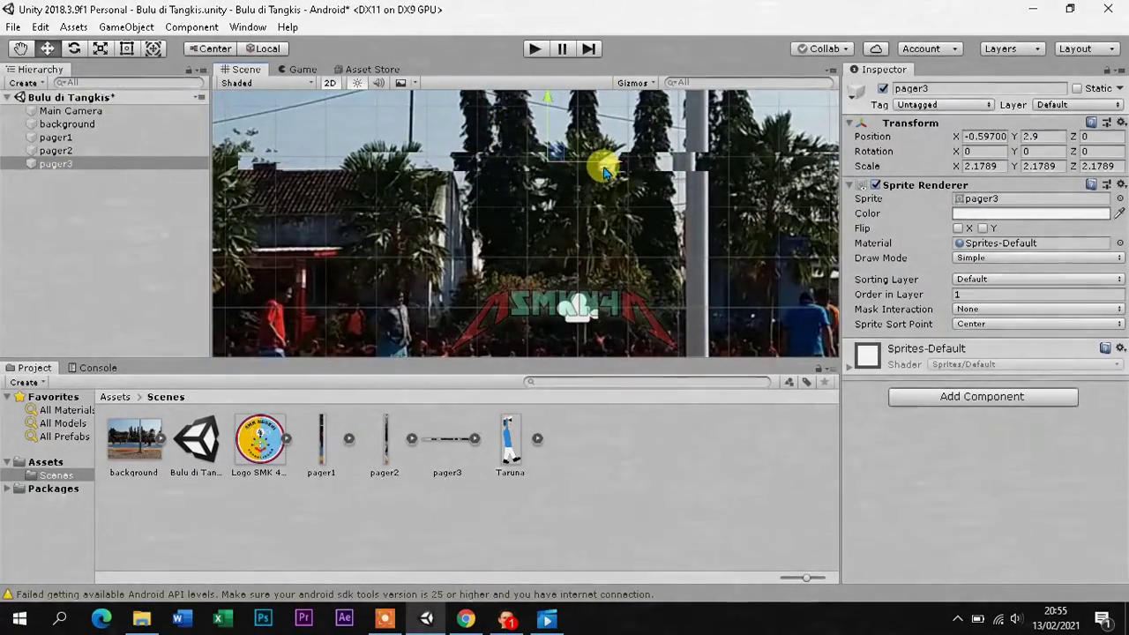
drag(604, 167, 610, 164)
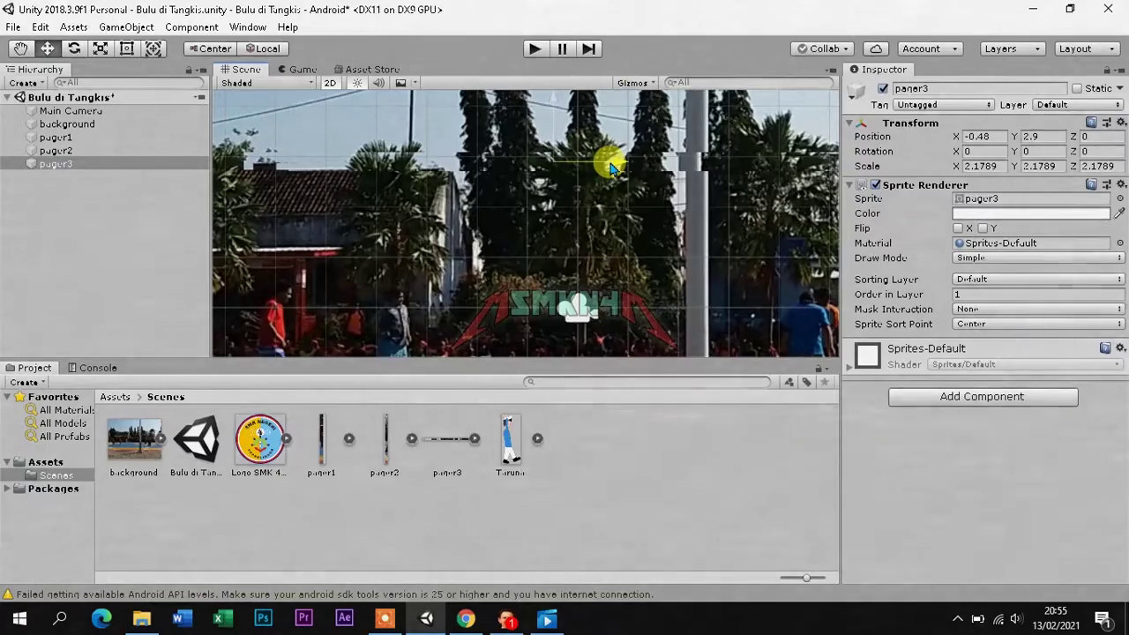
mouse_move(553, 104)
mouse_down()
mouse_move(552, 93)
mouse_move(562, 118)
mouse_move(563, 109)
mouse_up()
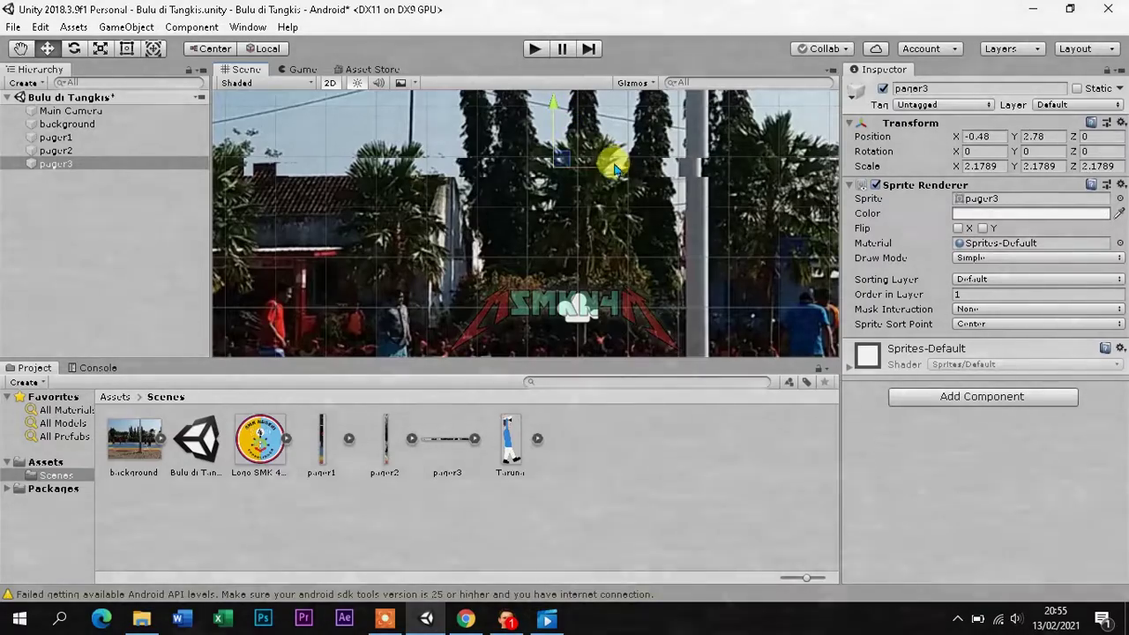
drag(617, 174, 622, 174)
drag(623, 174, 567, 95)
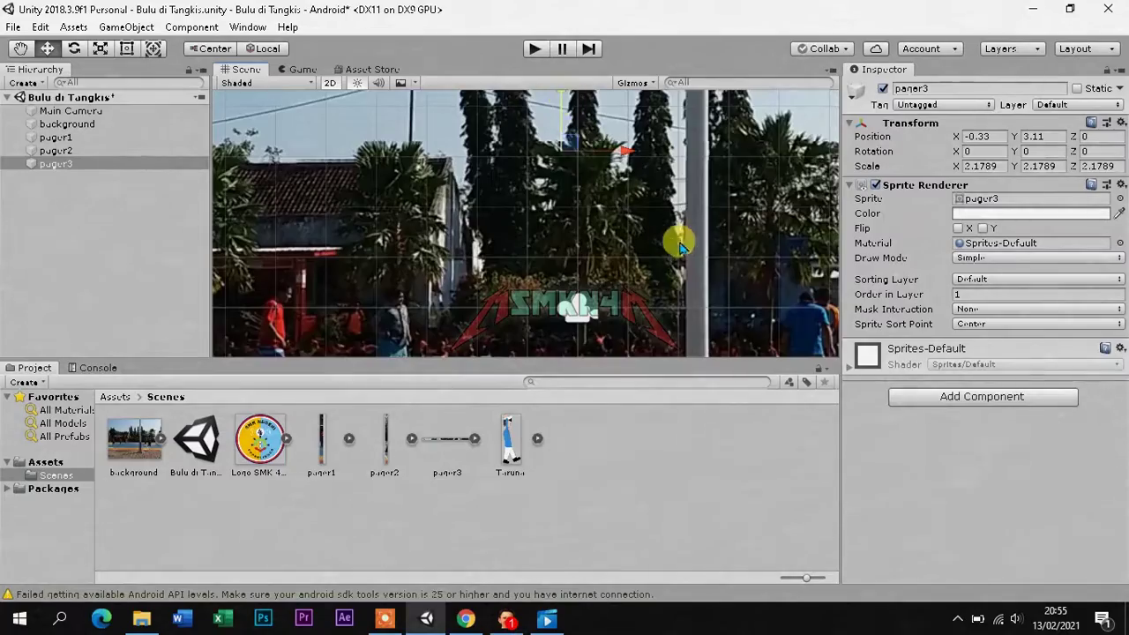
Hide the background object briefly to check the frame formed by the fence parts, and show it again
scroll(670, 244, down, 5)
middle_drag(703, 272, 590, 244)
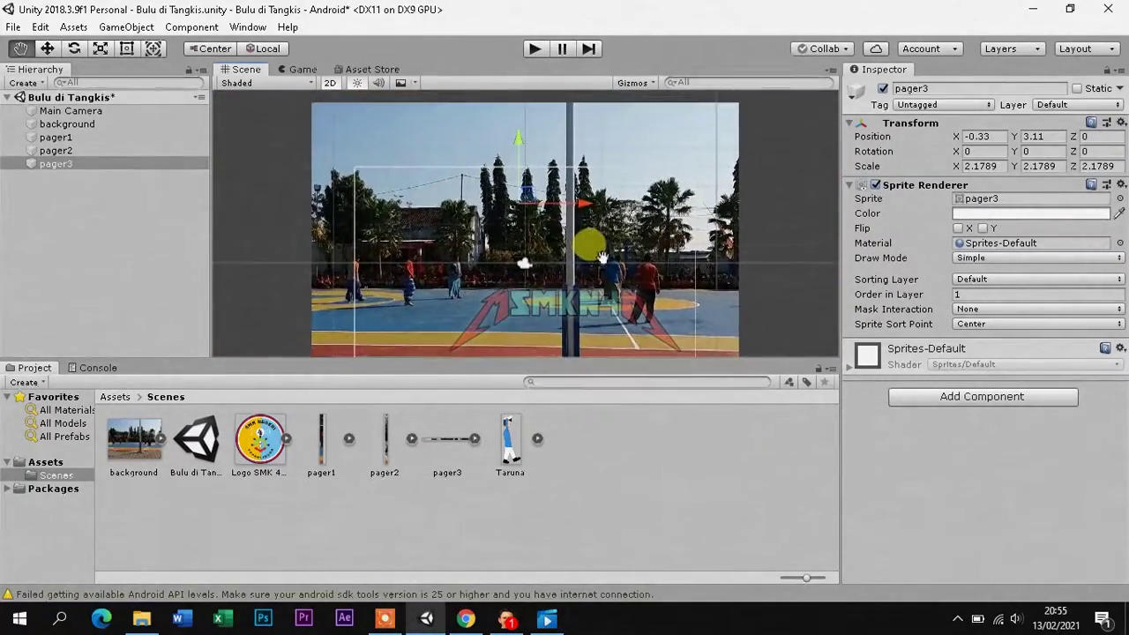
click(79, 124)
click(882, 89)
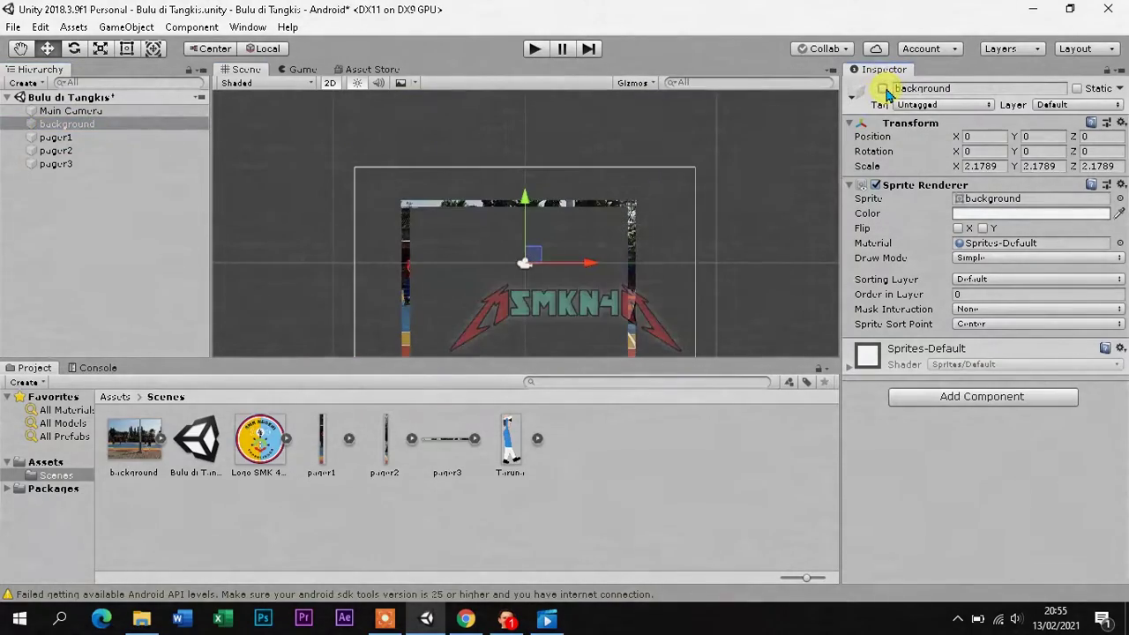
click(883, 88)
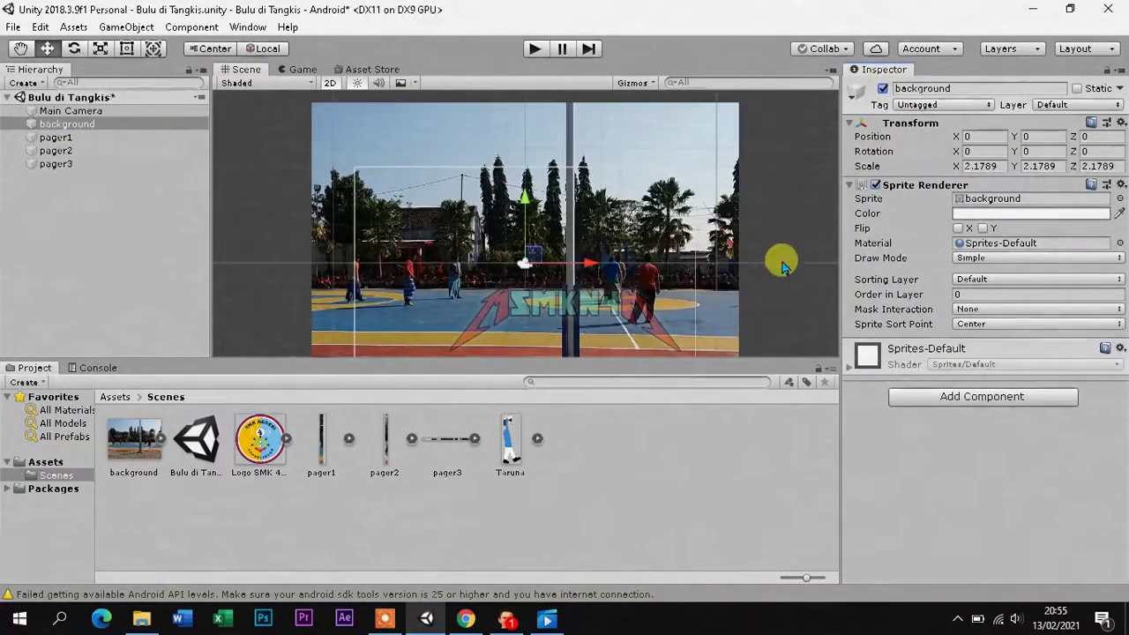
Place the Logo SMK 4 kecil sprite at about X -3.60, Y 1.10 with Order in Layer 1 and scale it uniformly to about 0.35
drag(263, 433, 526, 276)
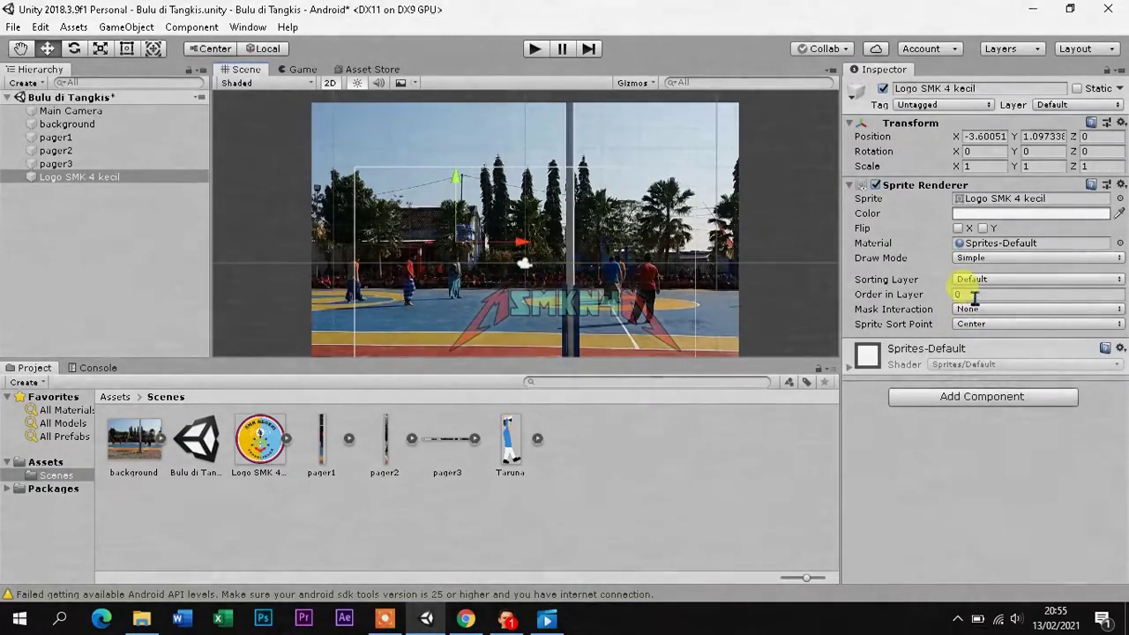
text(1)
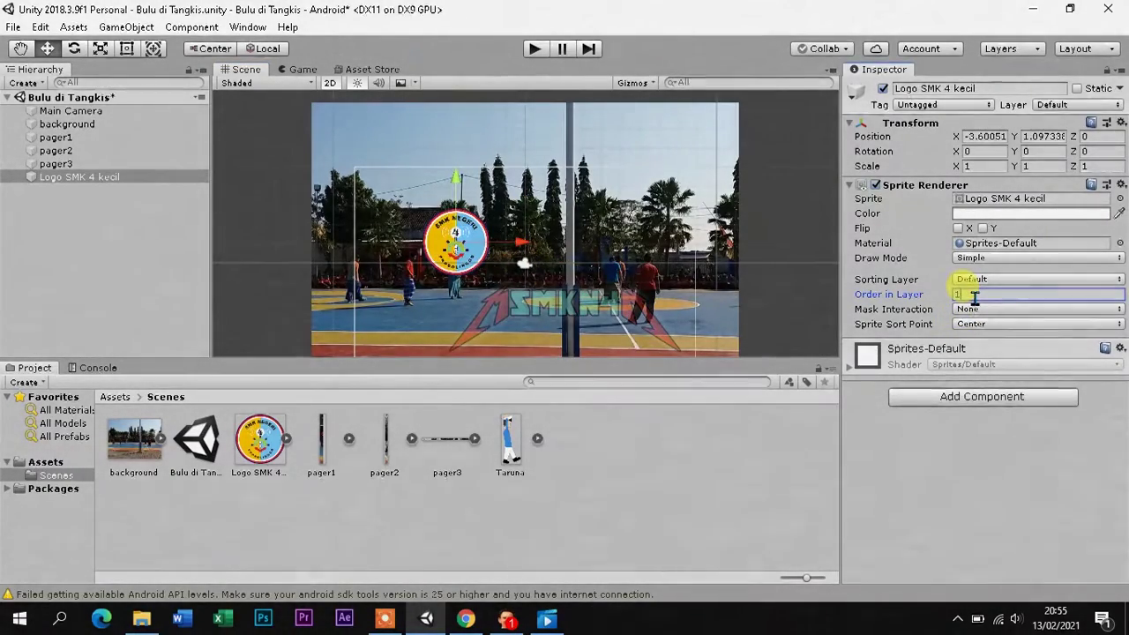
click(99, 48)
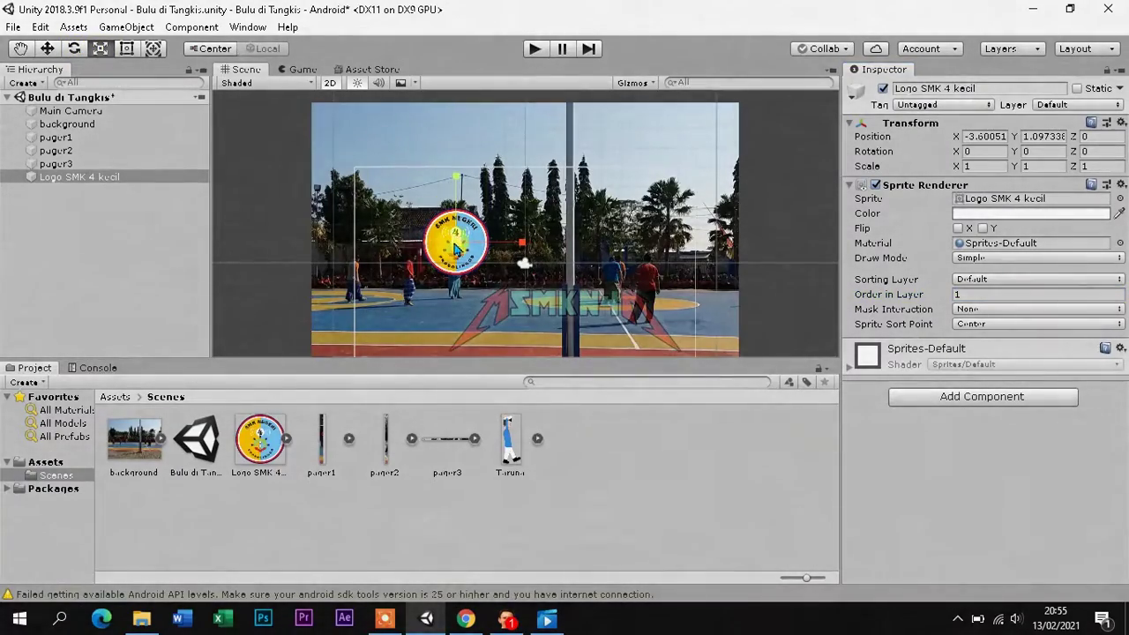
drag(456, 249, 427, 287)
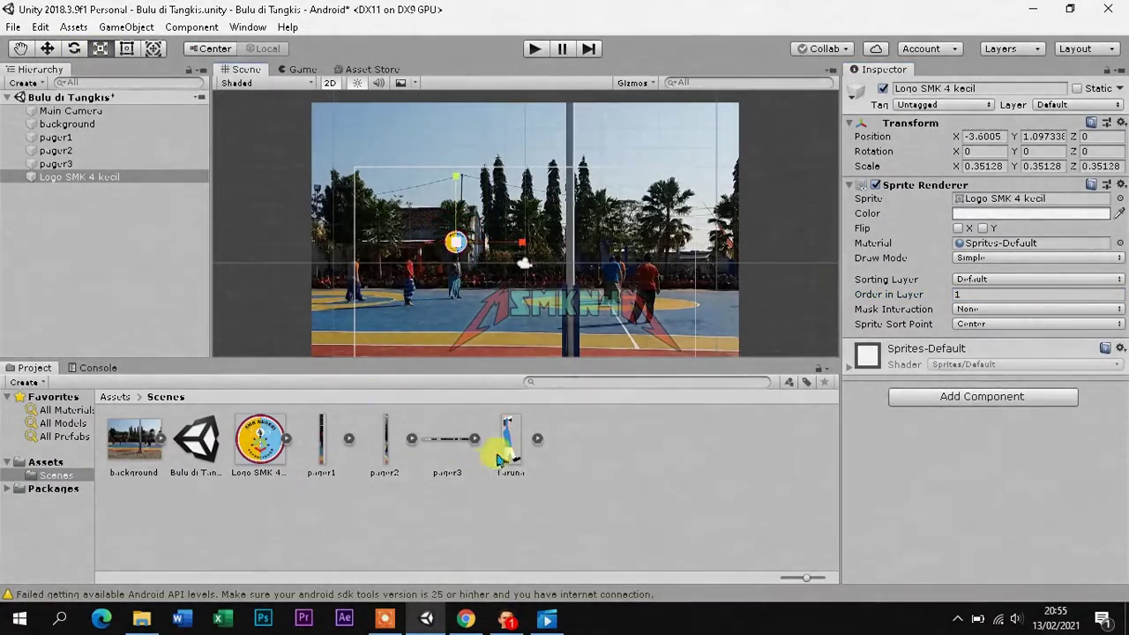
Place the Taruna sprite at about X -0.18, Y -2.32 and scale it uniformly to about 0.155
click(509, 436)
drag(509, 436, 522, 319)
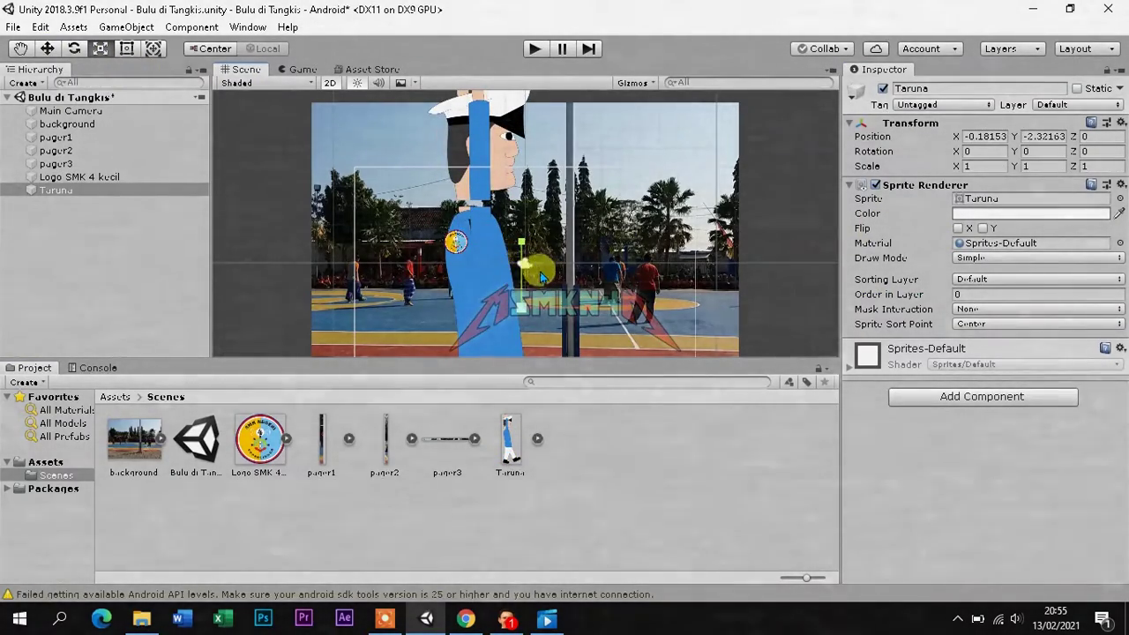
scroll(522, 319, down, 5)
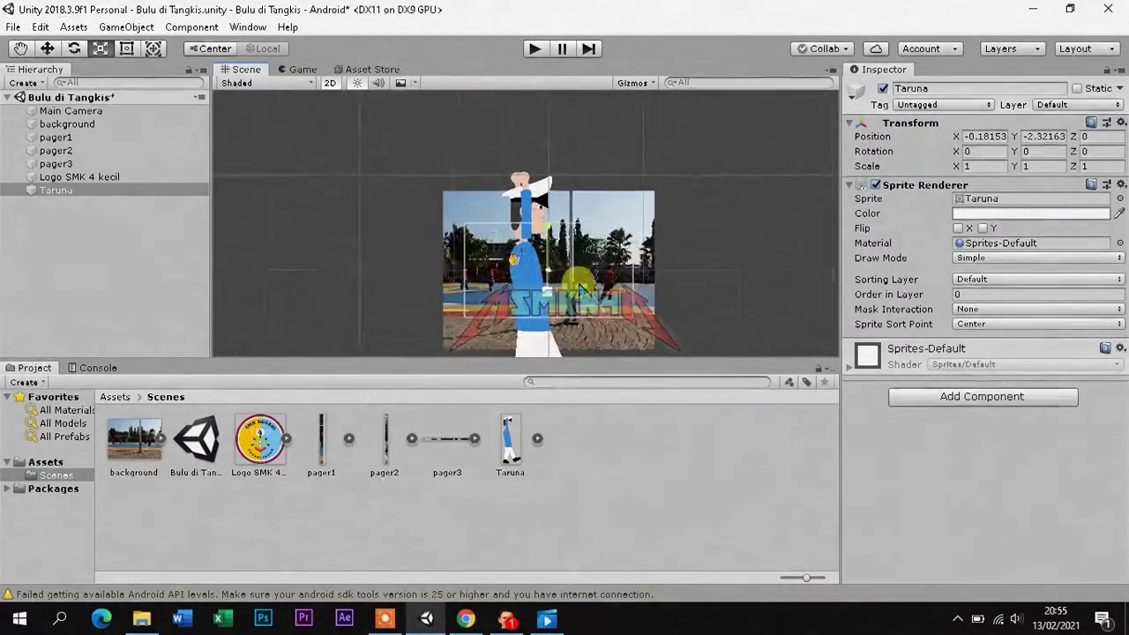
drag(546, 304, 567, 320)
scroll(534, 311, up, 4)
scroll(533, 310, up, 2)
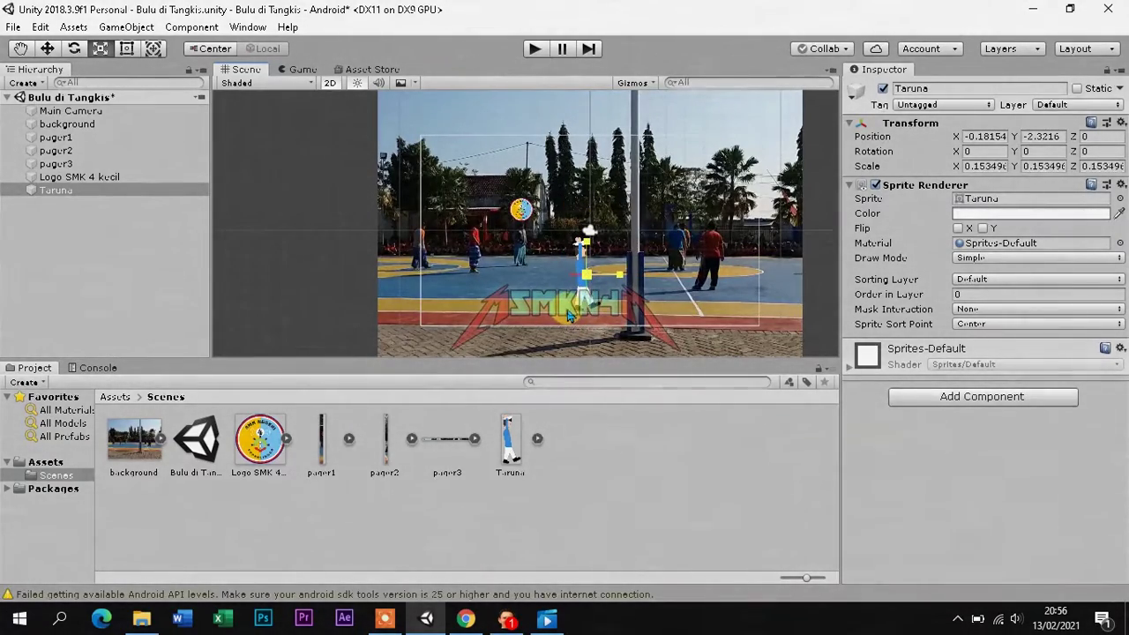
drag(567, 315, 577, 302)
scroll(622, 282, up, 4)
scroll(629, 281, up, 2)
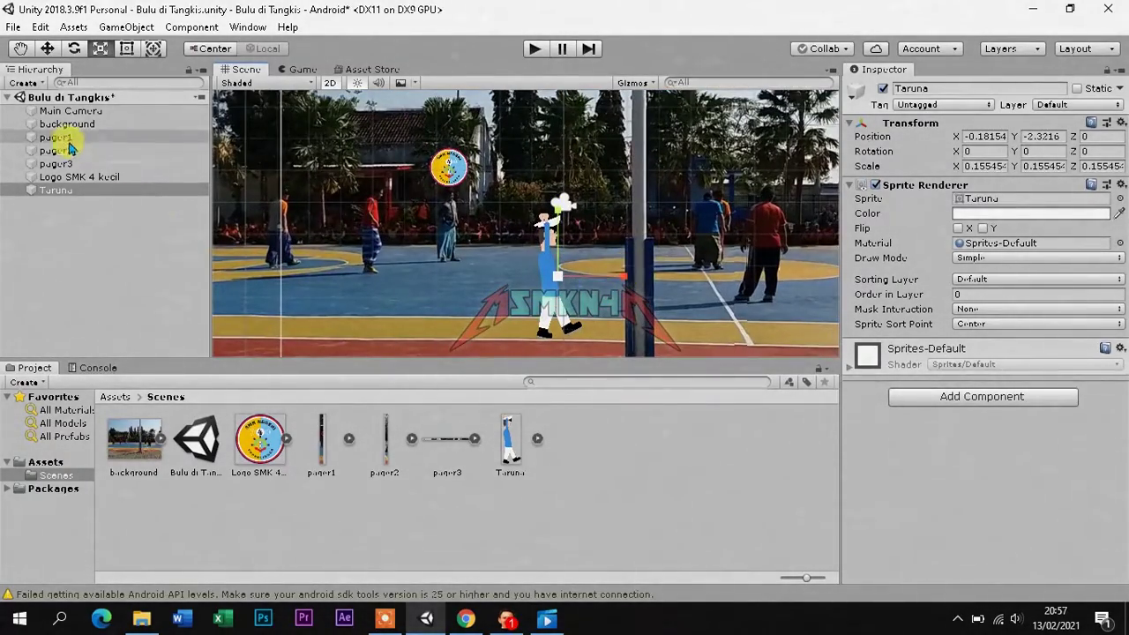
Add a Rigidbody 2D component to the Logo SMK 4 kecil object
click(66, 177)
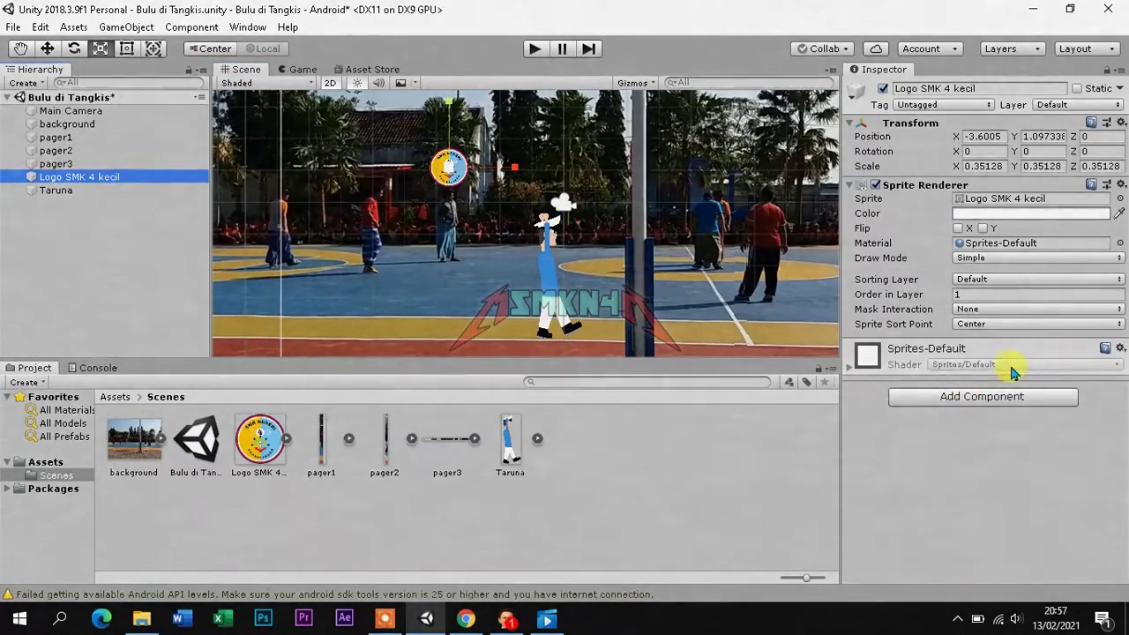
click(1005, 396)
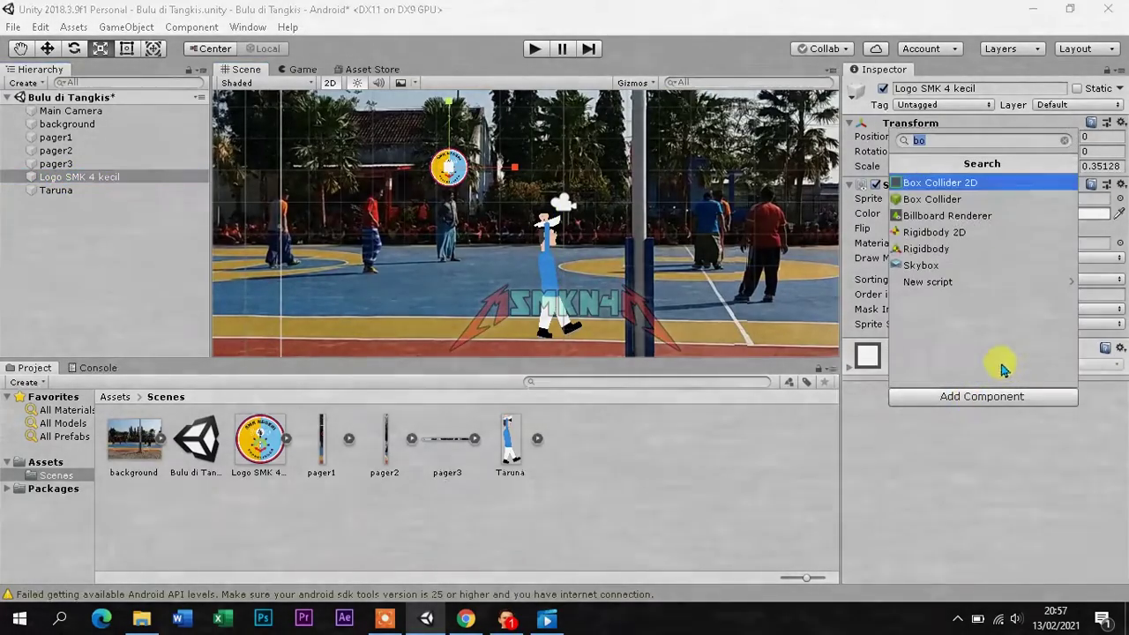
click(957, 233)
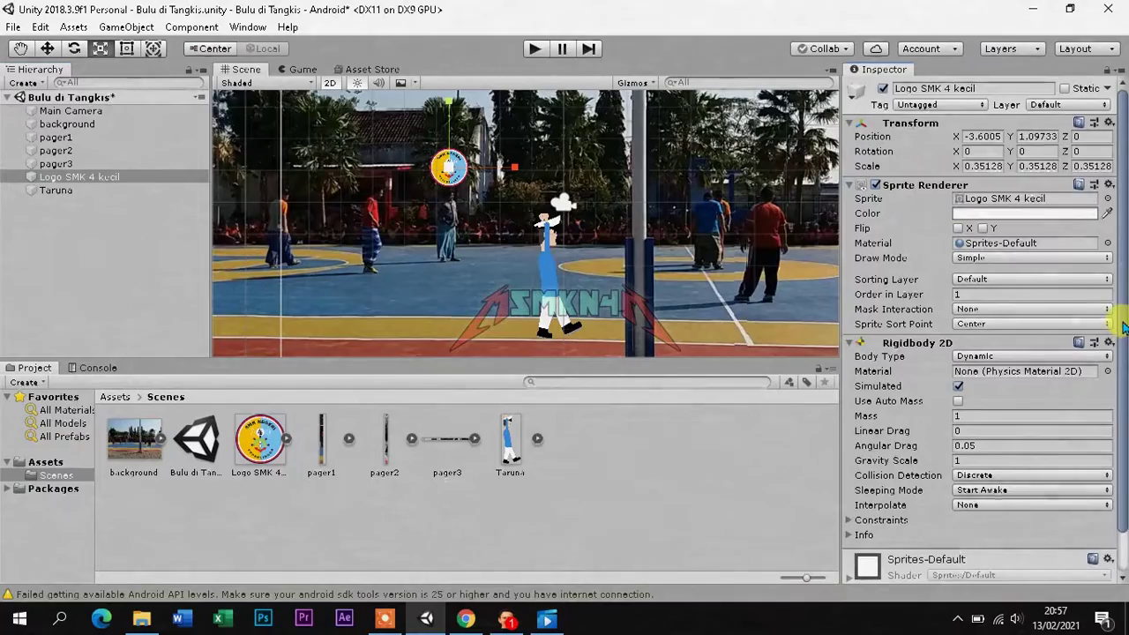
drag(1124, 328, 1116, 373)
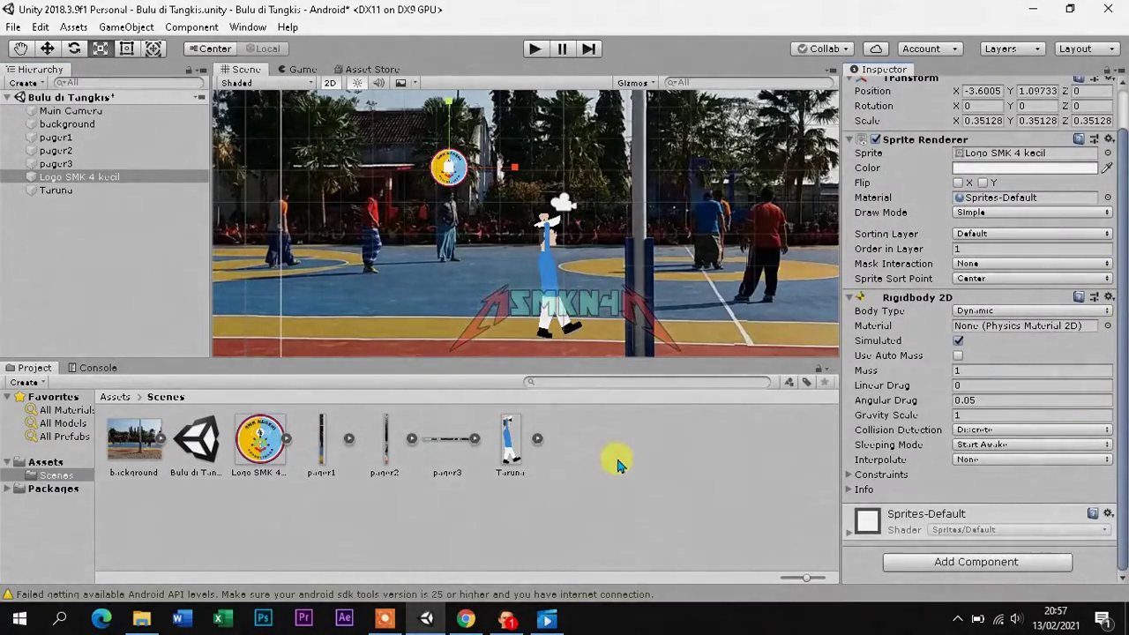
Set the logo's Rigidbody 2D to Gravity Scale 0 and Continuous collision detection, with rotation frozen on Z
click(1014, 415)
text(0)
click(1027, 431)
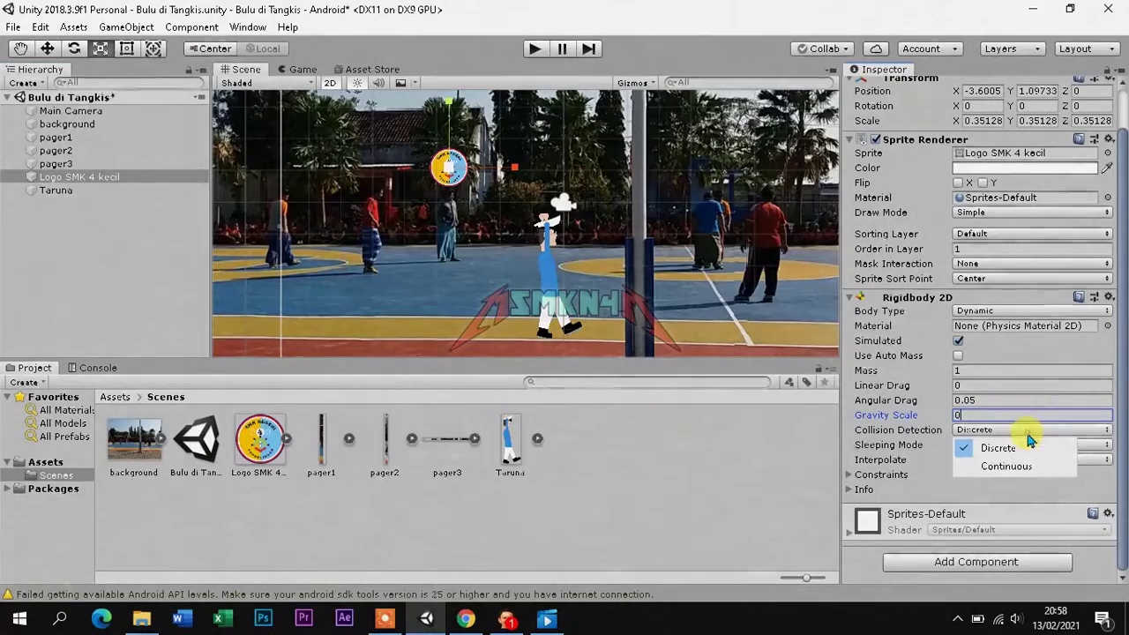
click(1040, 465)
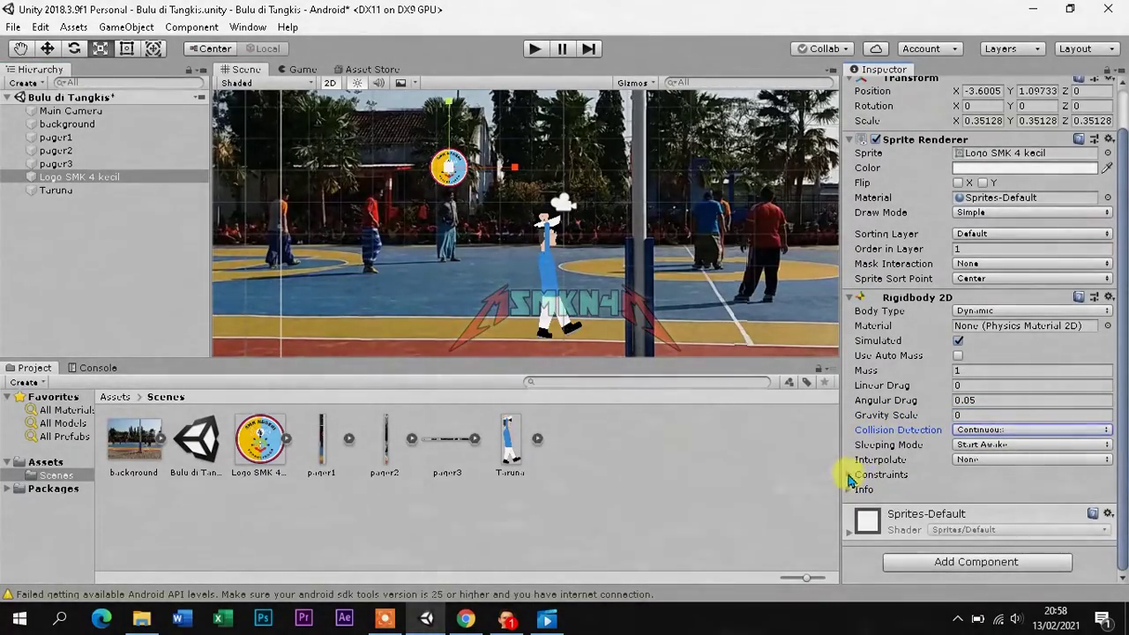
click(849, 477)
click(958, 504)
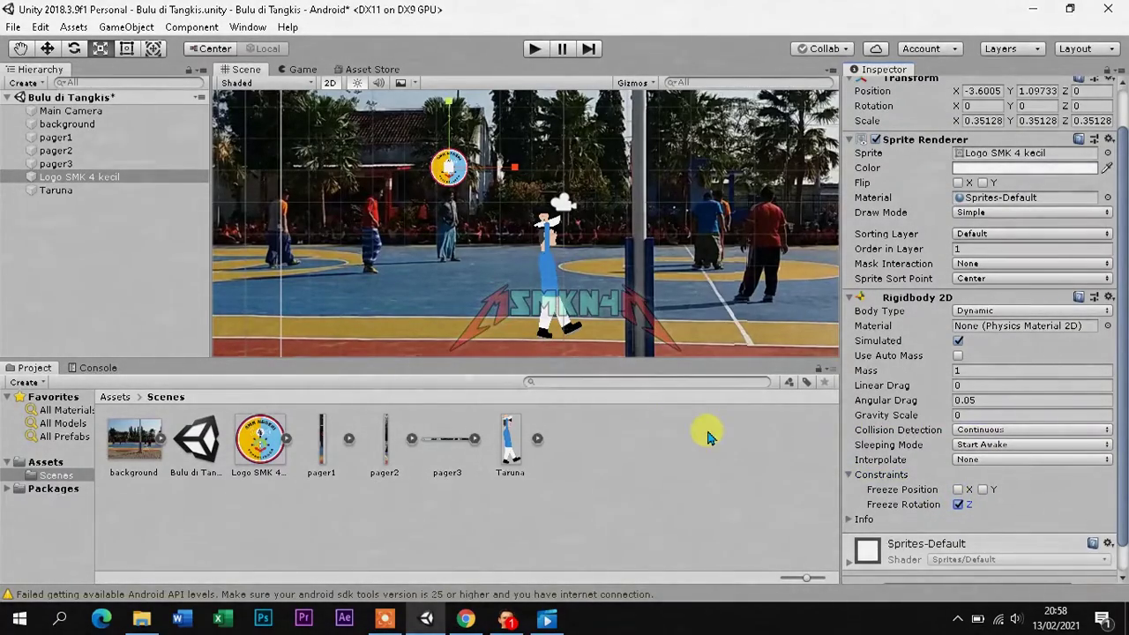
Create a new C# script named ball in the Scenes folder
right_click(700, 433)
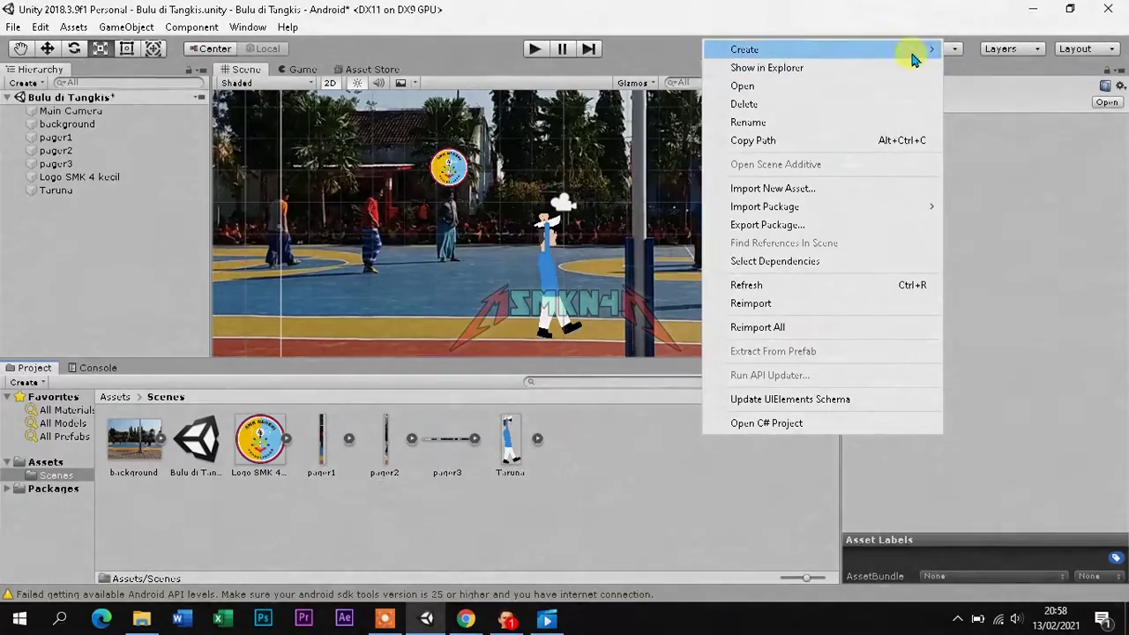
mouse_move(909, 48)
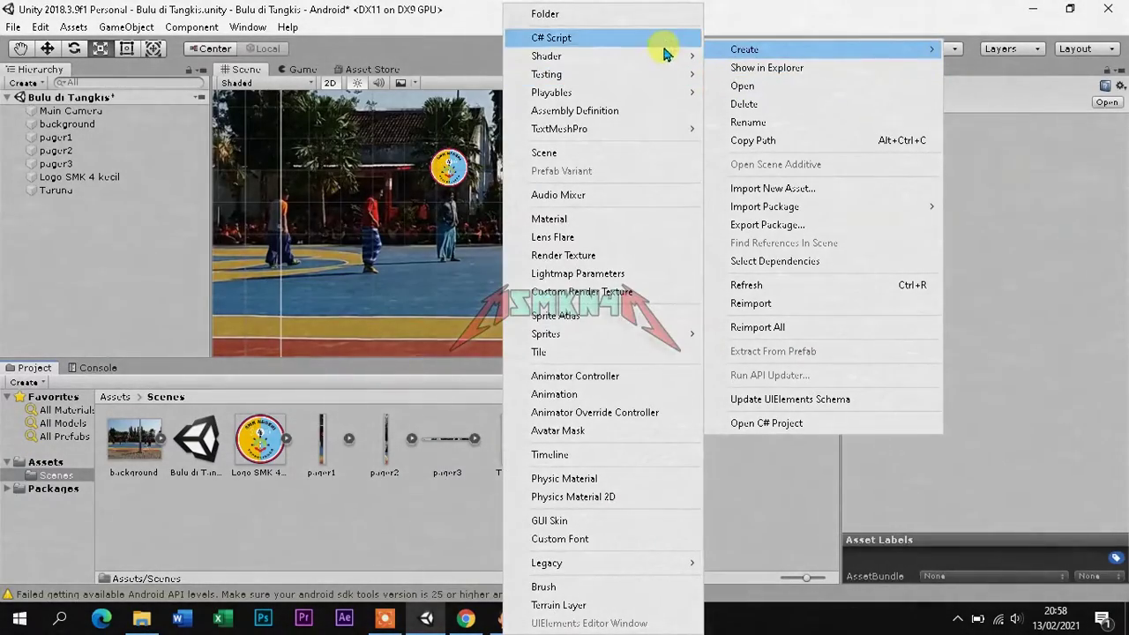
click(663, 44)
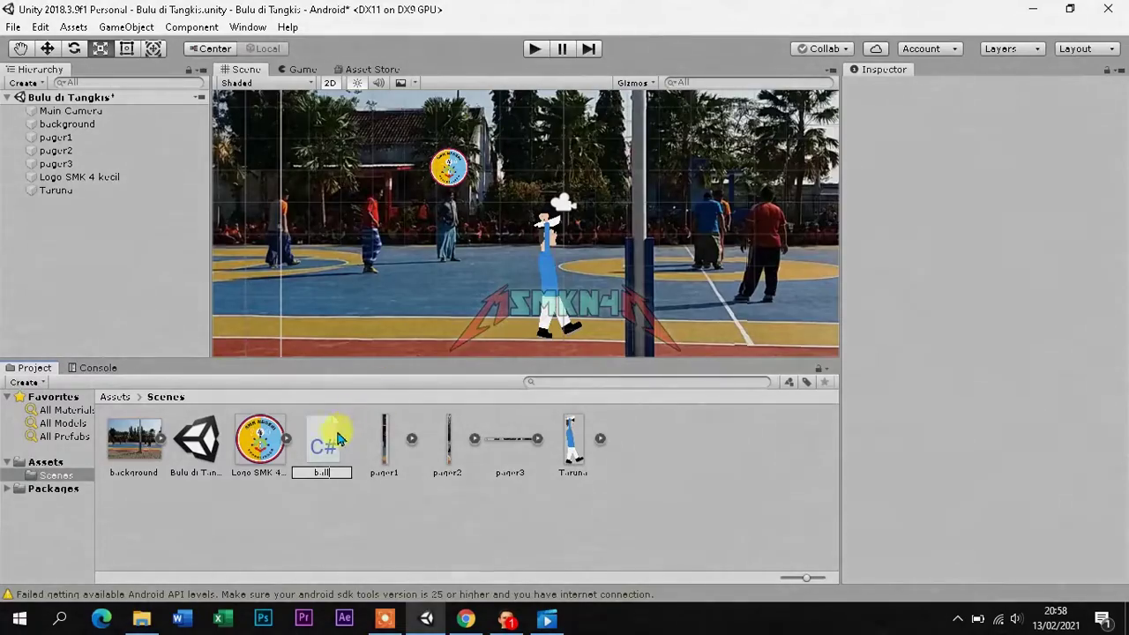
key(Return)
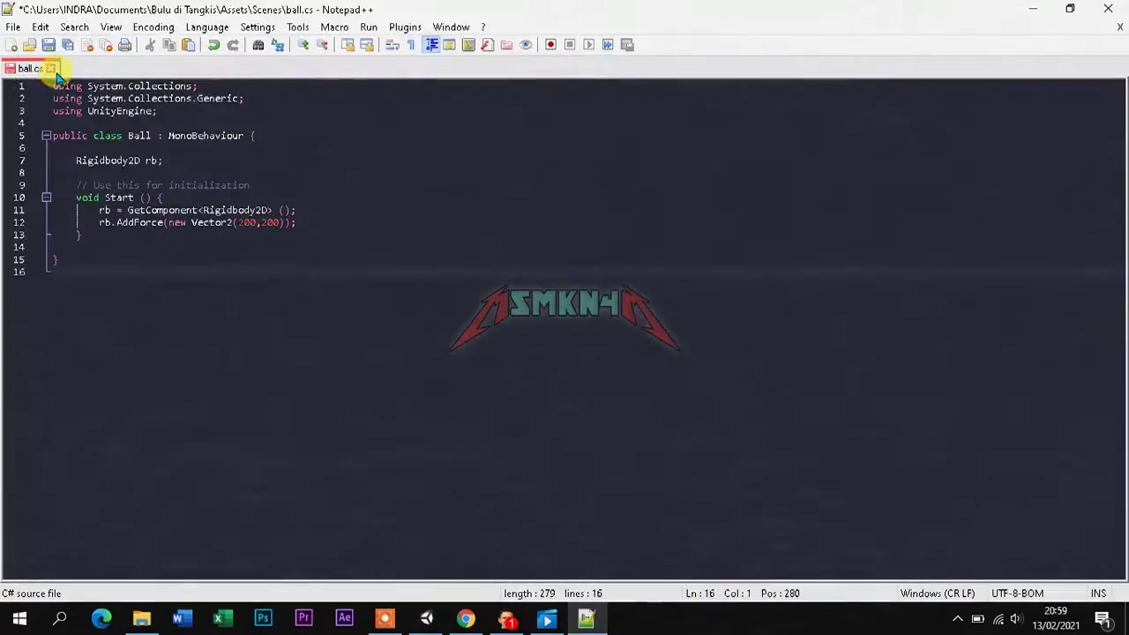
Save the edited ball script, close the code editor, and rename the script asset to Ball in Unity
click(511, 363)
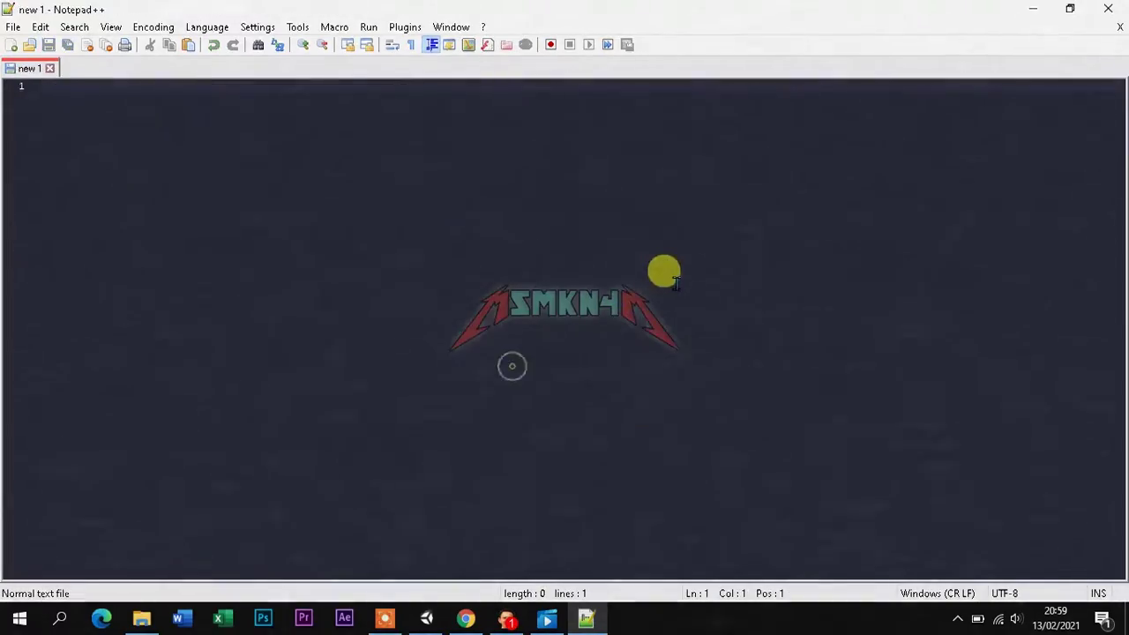
click(1113, 12)
right_click(197, 475)
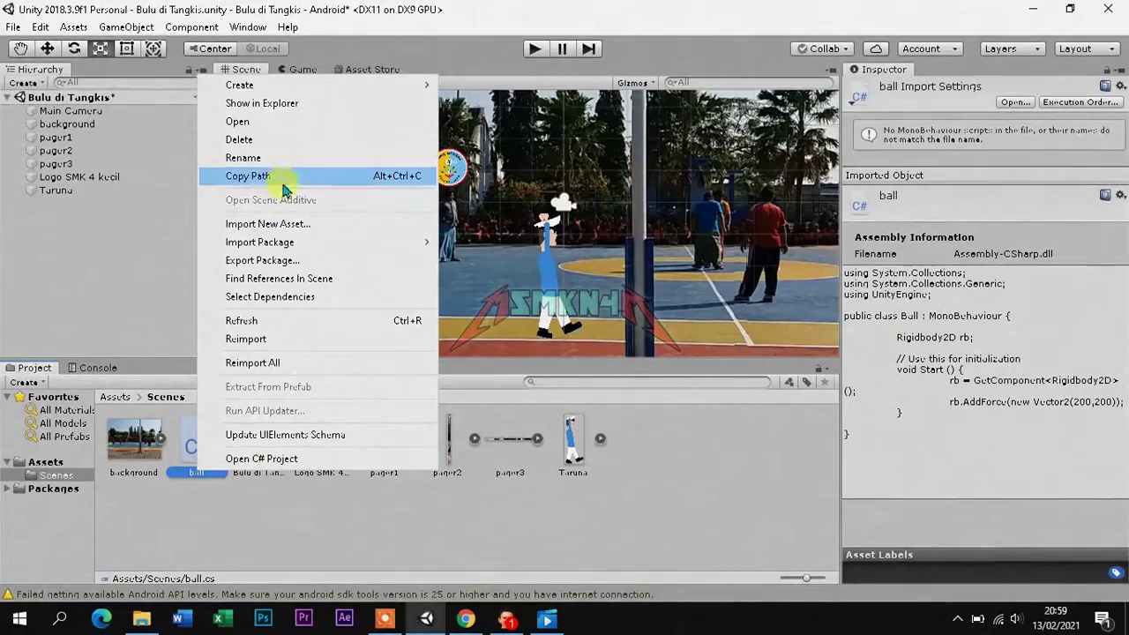
click(247, 157)
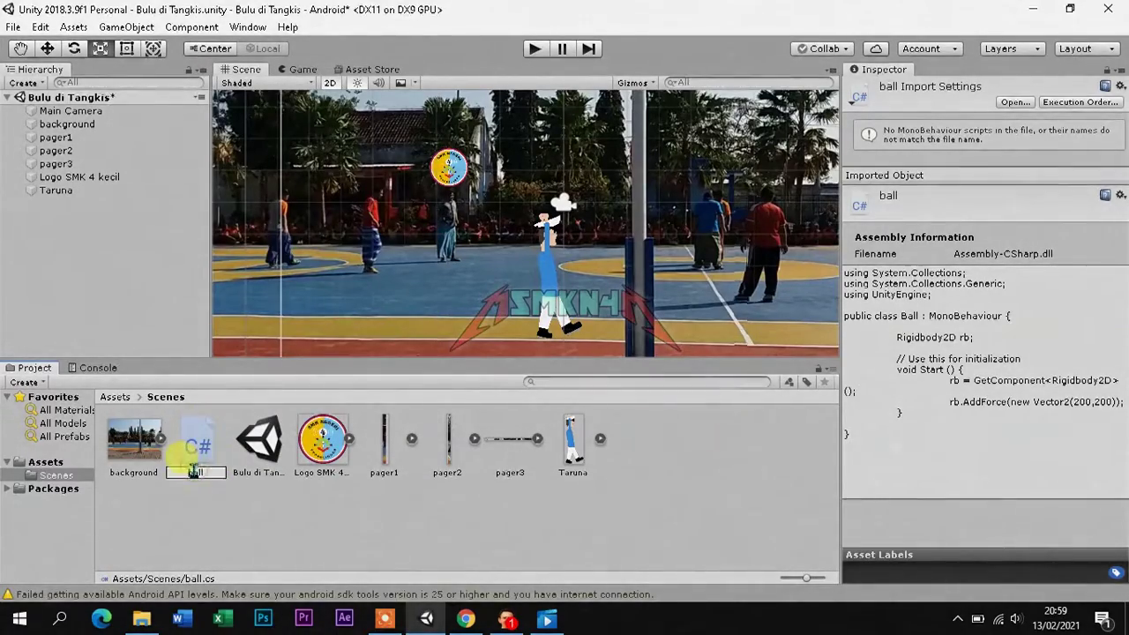
text(Ball)
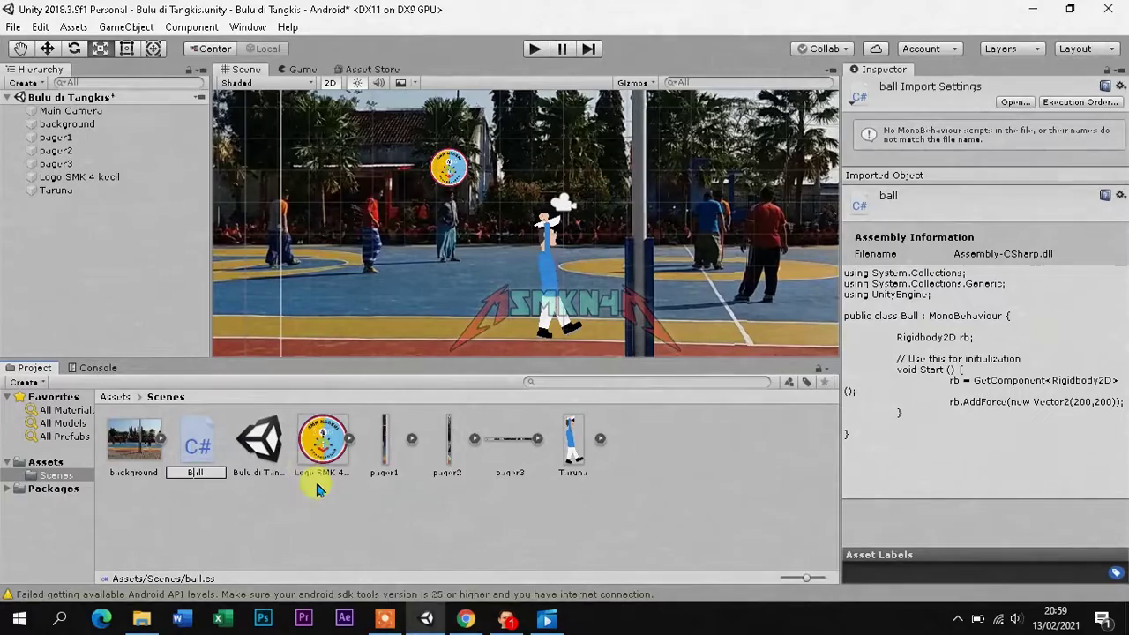
Attach the Ball script to the Logo SMK 4 kecil object and check the component in its properties
drag(195, 445, 152, 330)
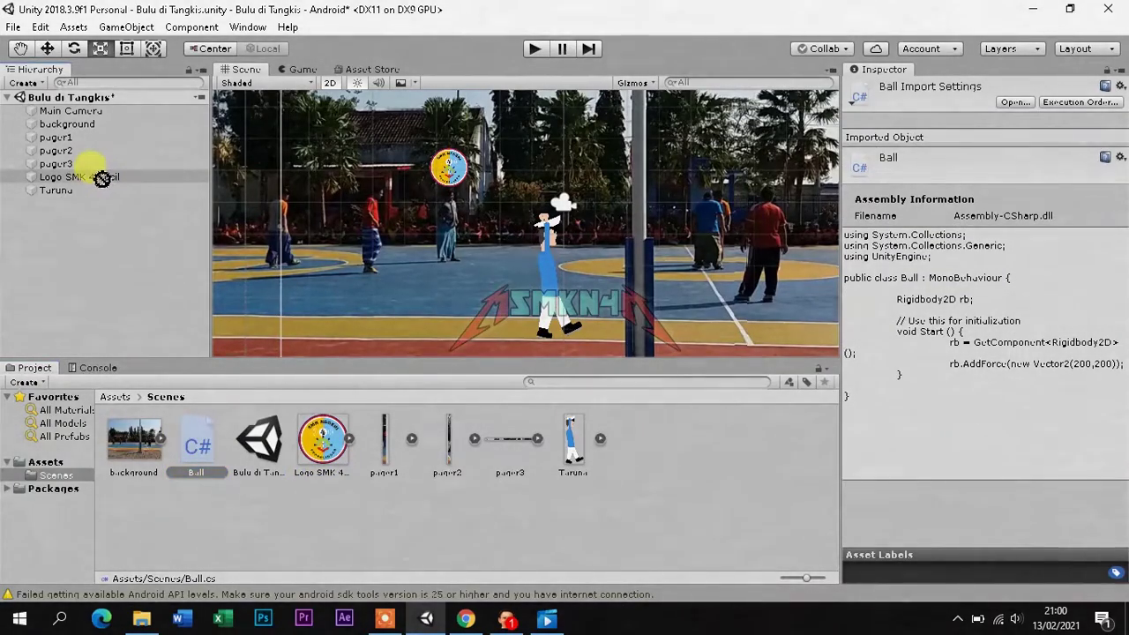
drag(102, 180, 104, 178)
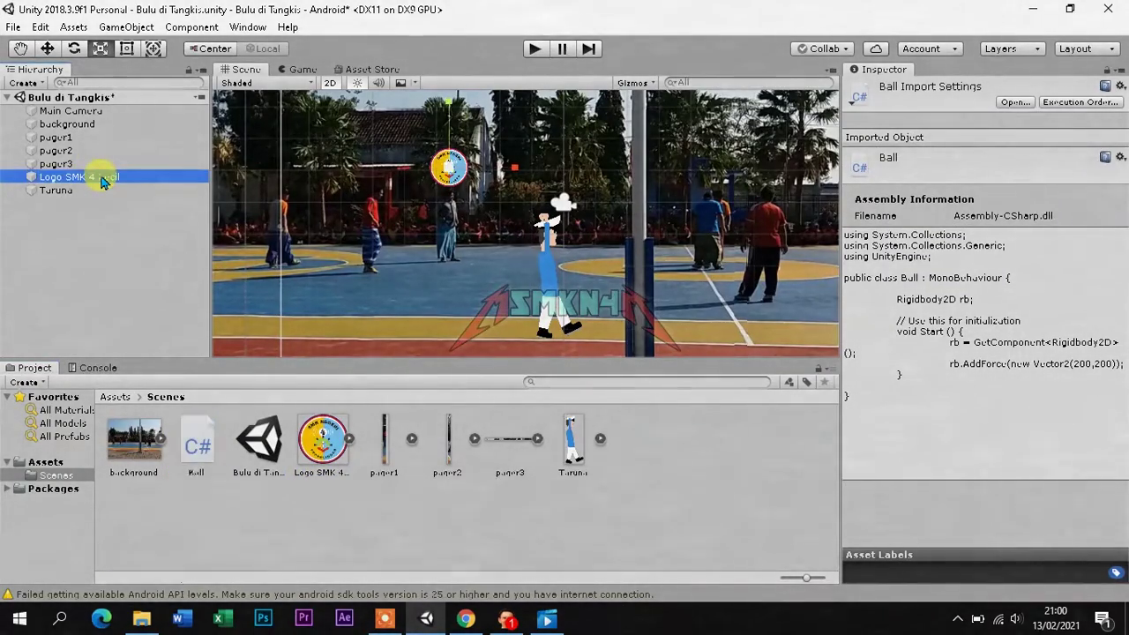
drag(1126, 242, 1122, 401)
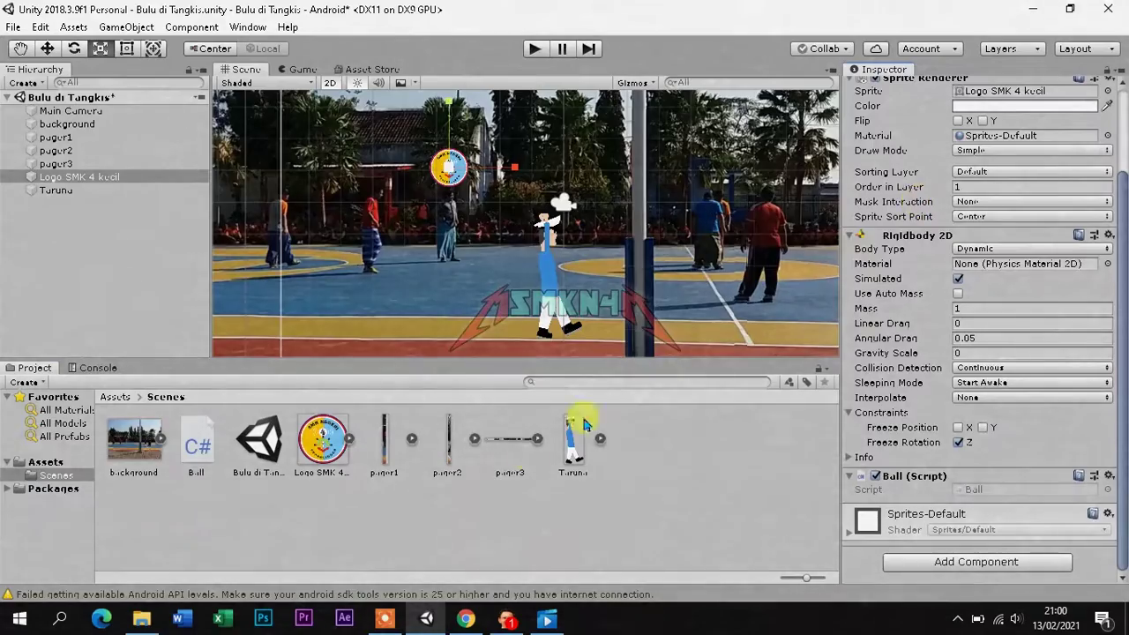
Define two new layers, Ball as User Layer 8 and Racket as User Layer 9
scroll(1116, 87, up, 5)
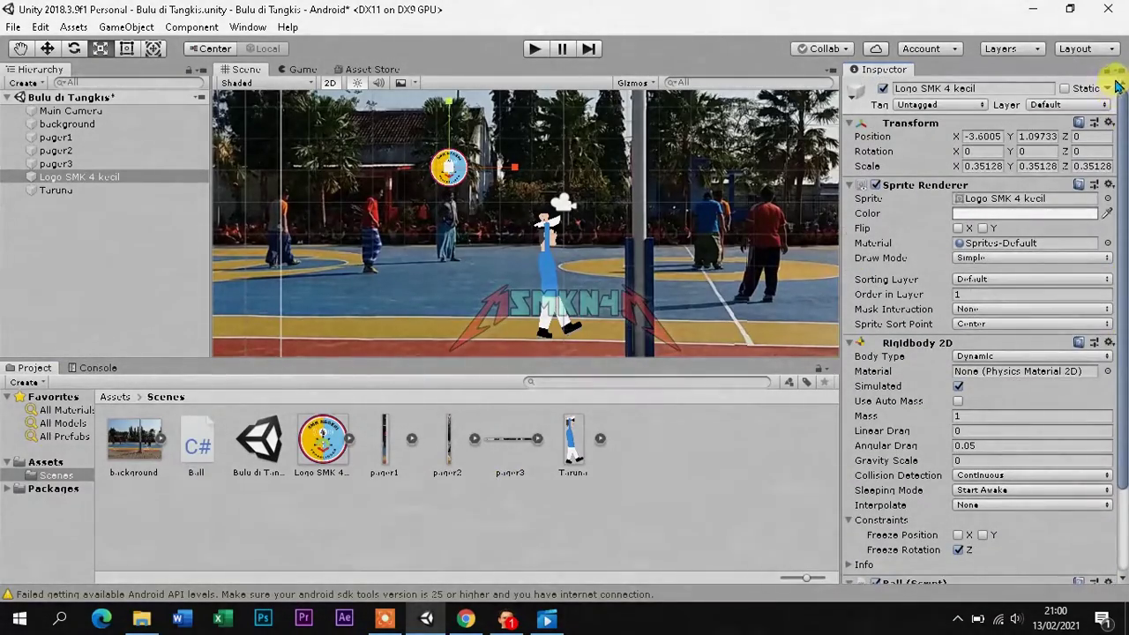
click(1104, 105)
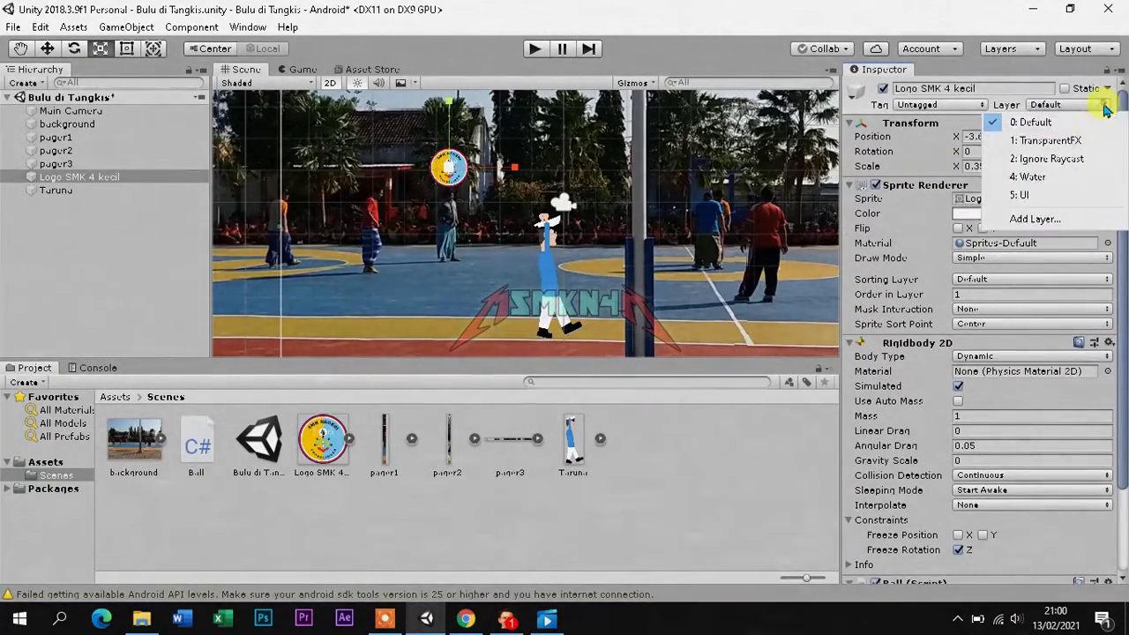
click(1051, 217)
click(1023, 292)
text(Ball)
click(994, 307)
text(Racket)
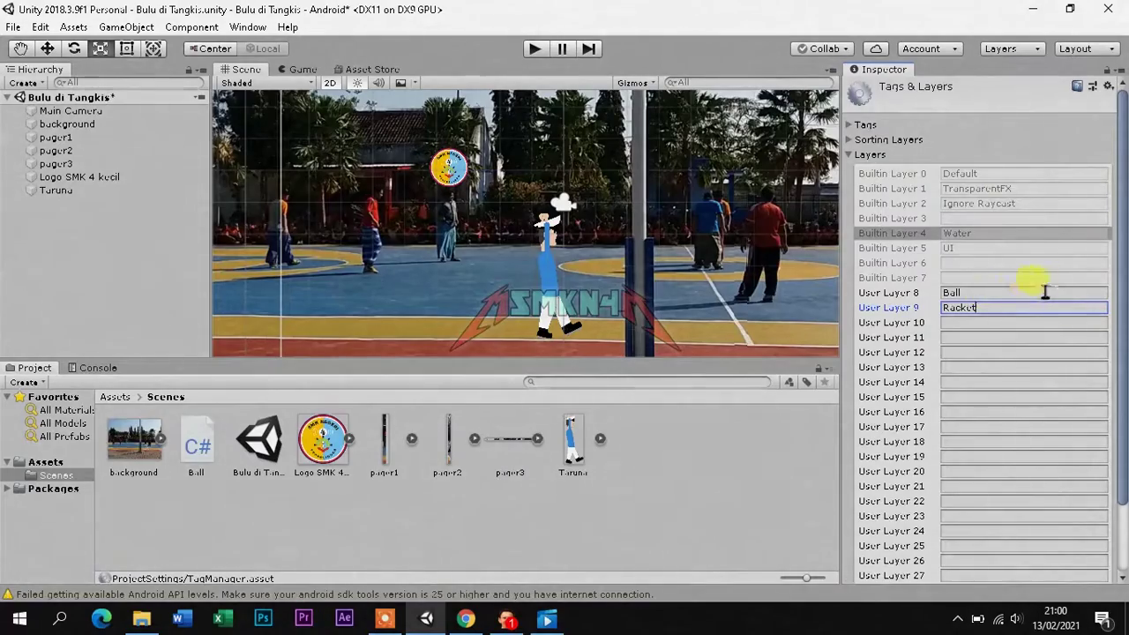
key(Return)
Assign the Logo SMK 4 kecil object to the Ball layer and the Taruna object to the Racket layer
click(63, 178)
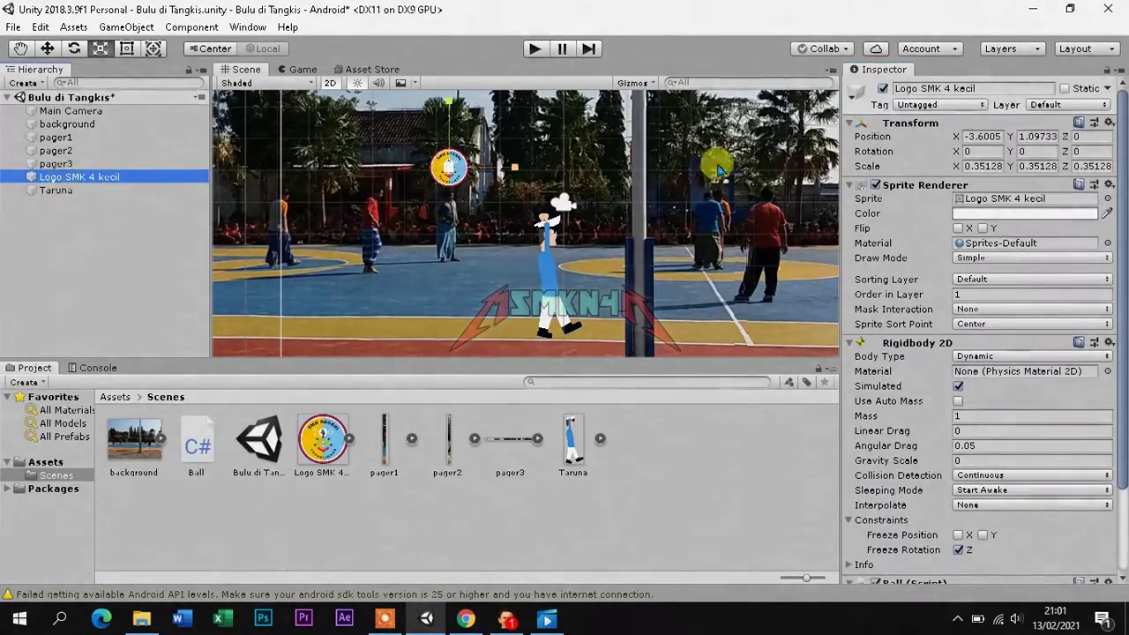
click(1089, 106)
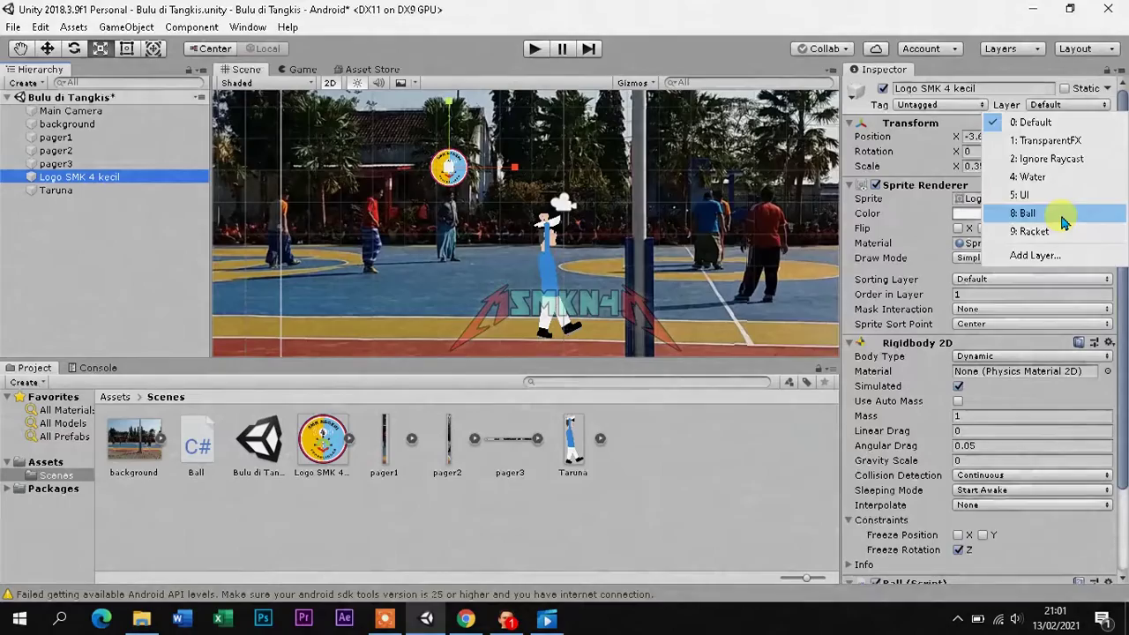
click(1068, 213)
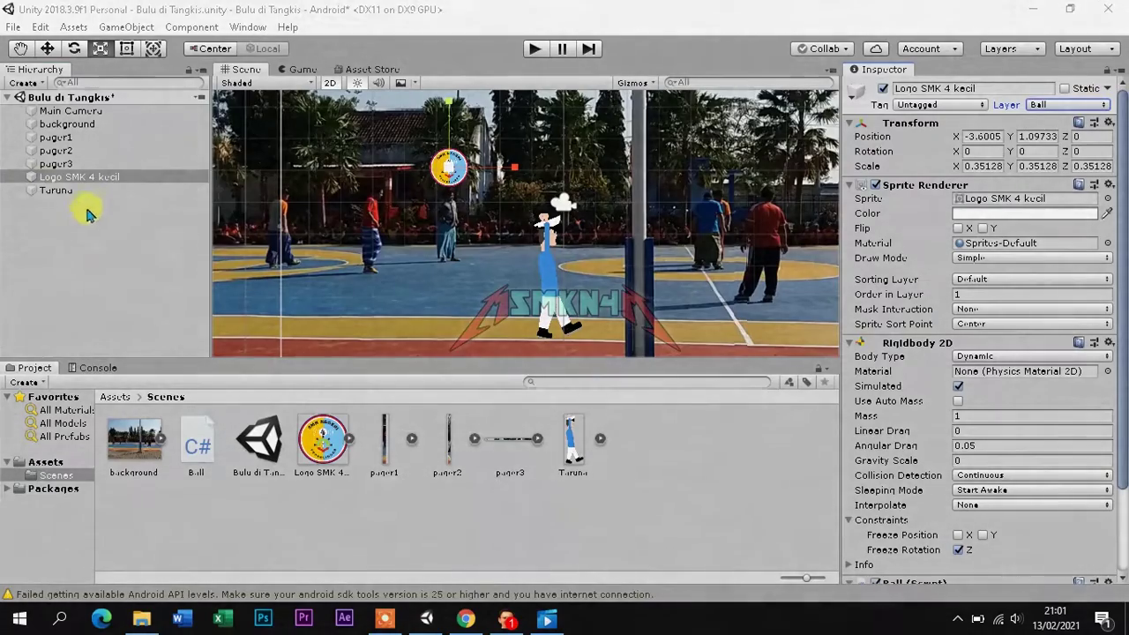
click(61, 191)
click(1049, 106)
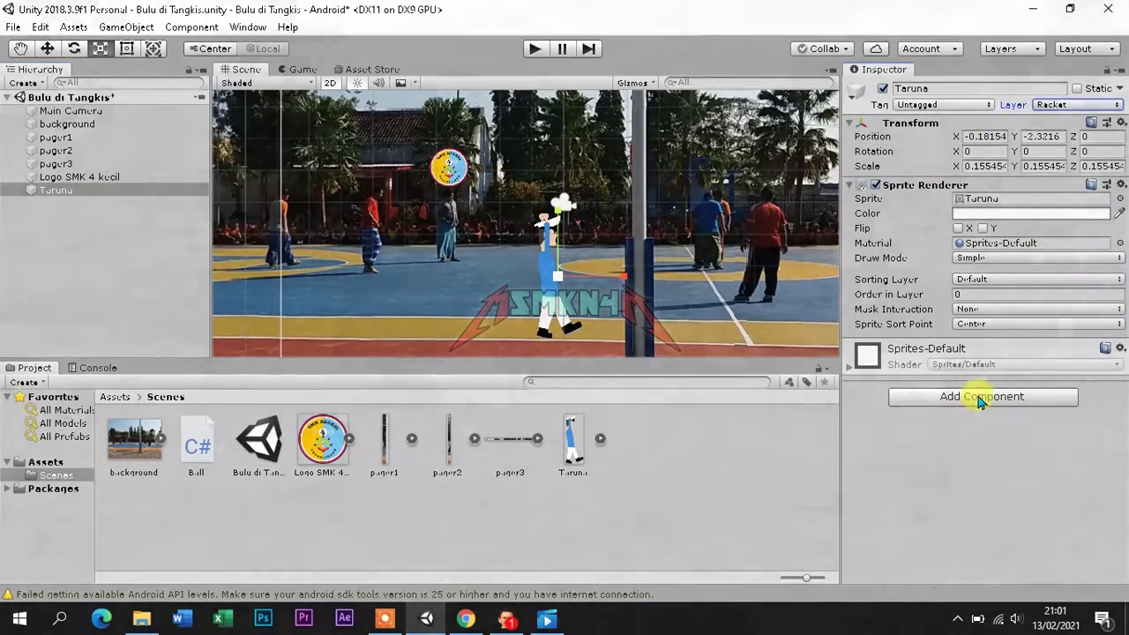
Add a Rigidbody 2D to Taruna with Body Type Kinematic and Collision Detection Continuous
click(990, 396)
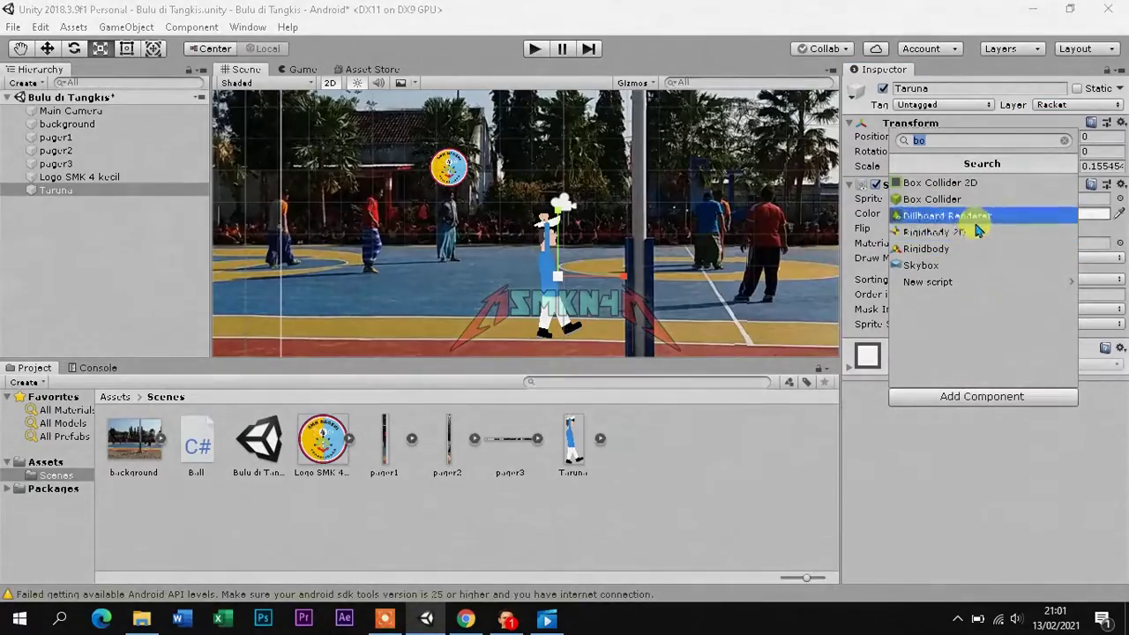
click(976, 232)
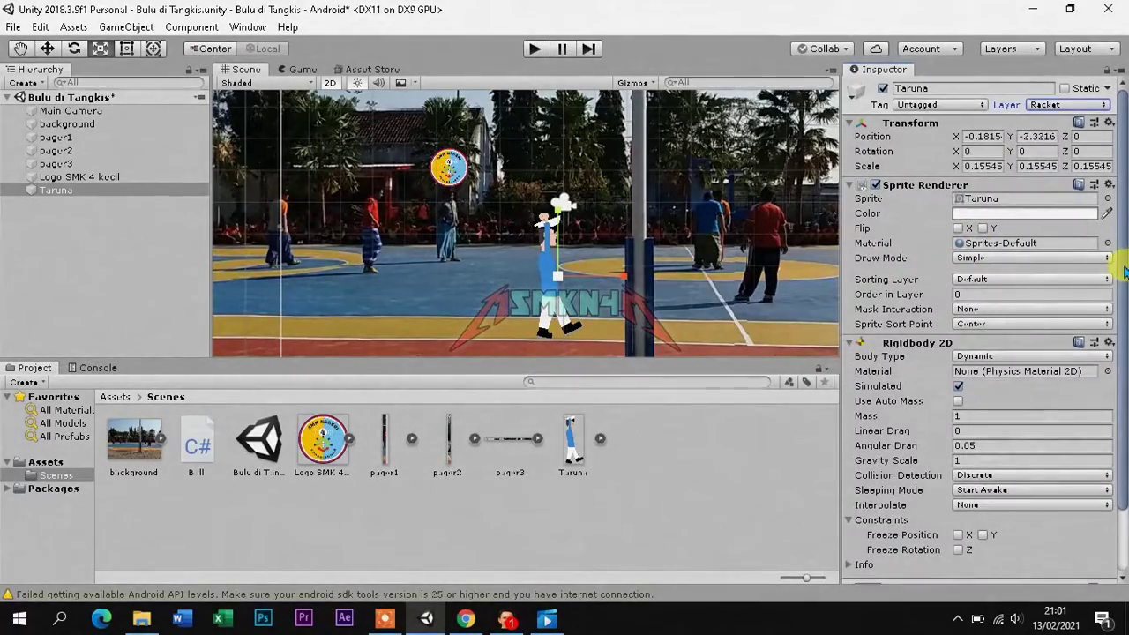
scroll(1111, 297, down, 3)
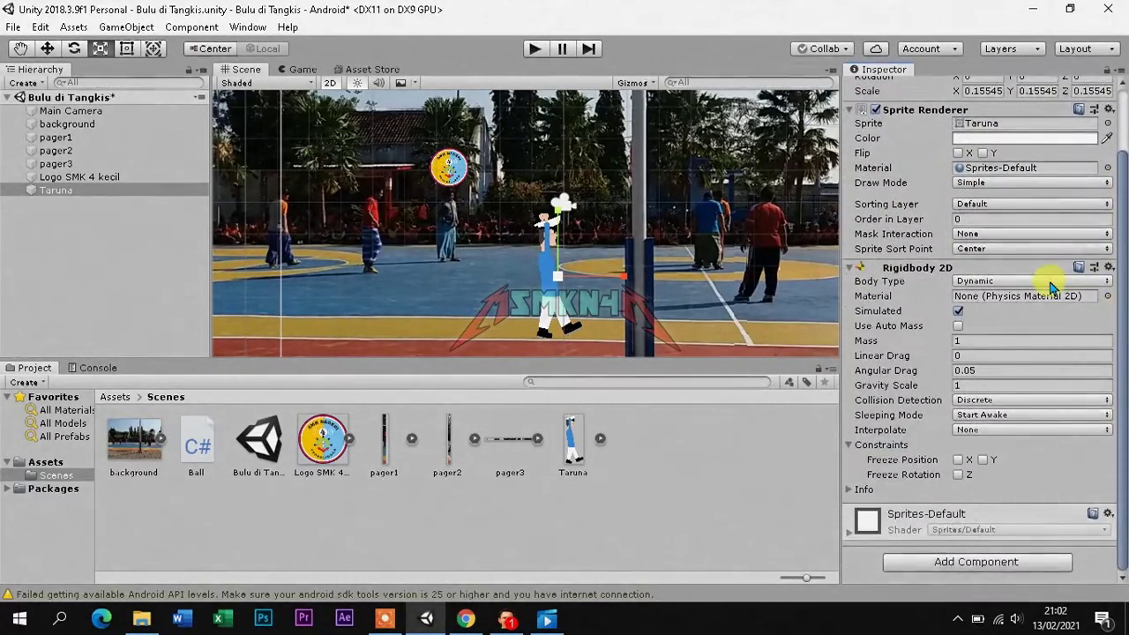
click(1051, 281)
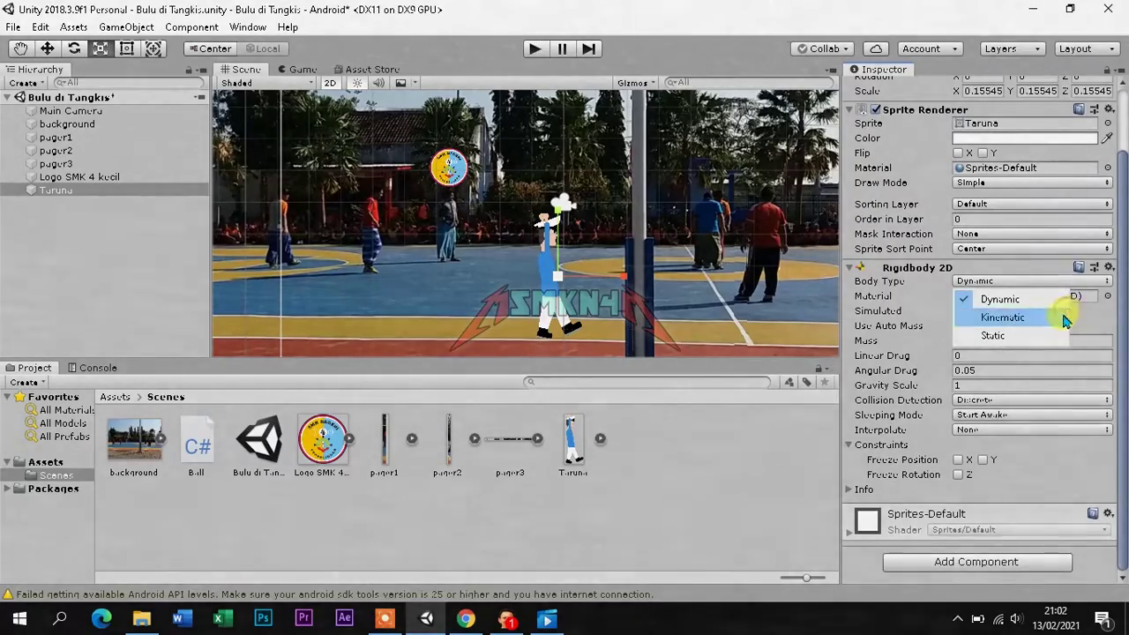
click(1063, 317)
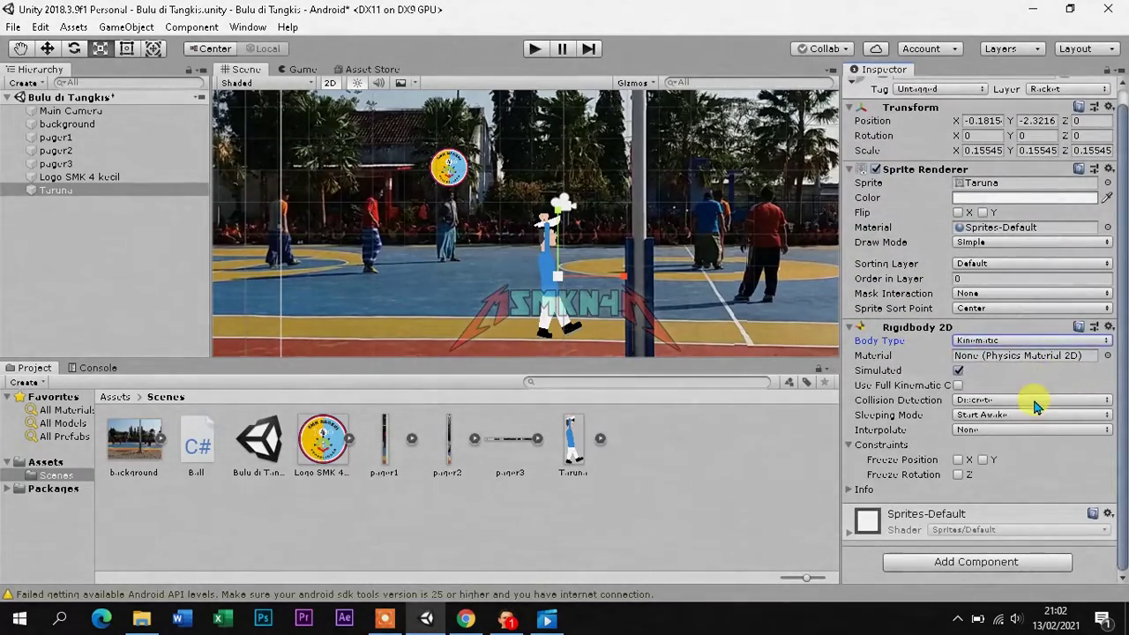
click(1036, 402)
click(1093, 434)
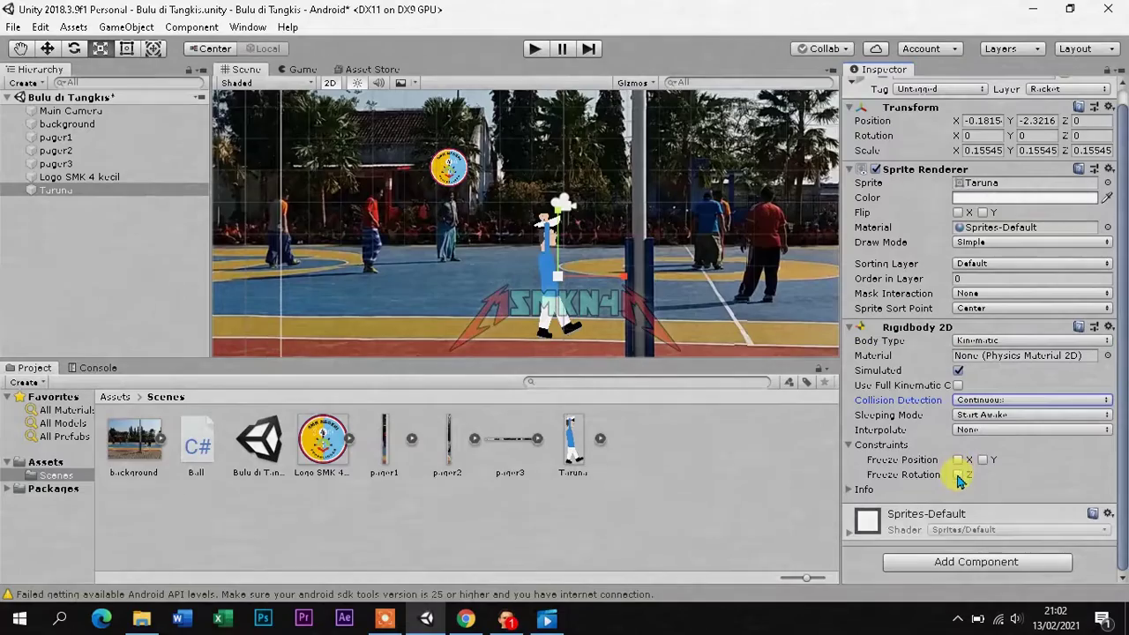
Create a C# script named Racket in the Scenes folder
right_click(765, 467)
mouse_move(804, 141)
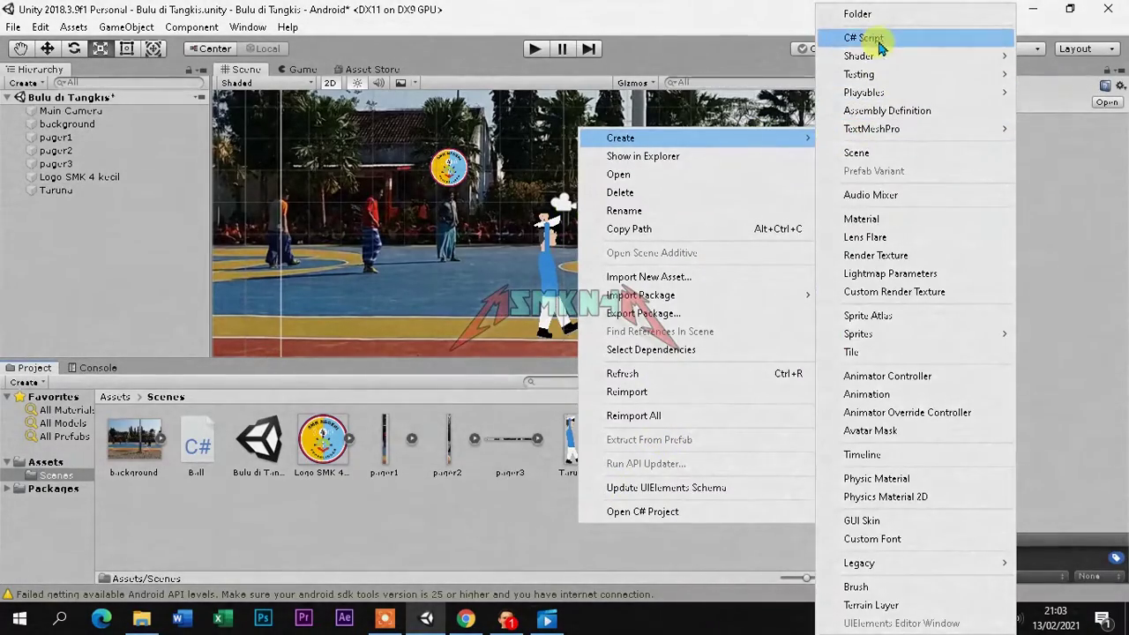
click(864, 38)
text(Rocket)
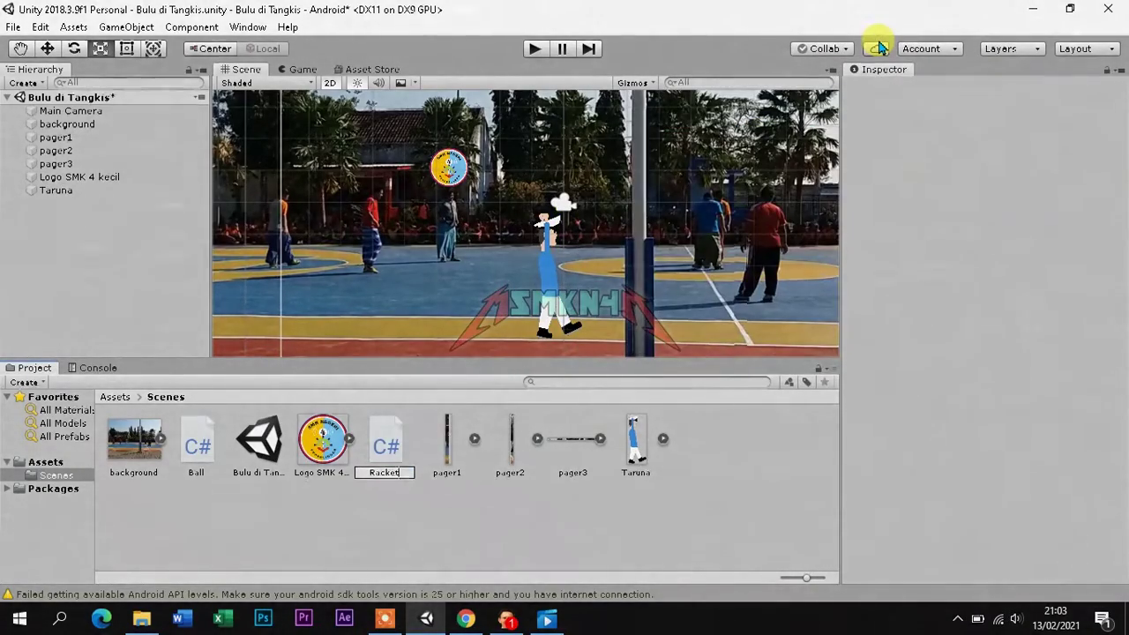
key(Return)
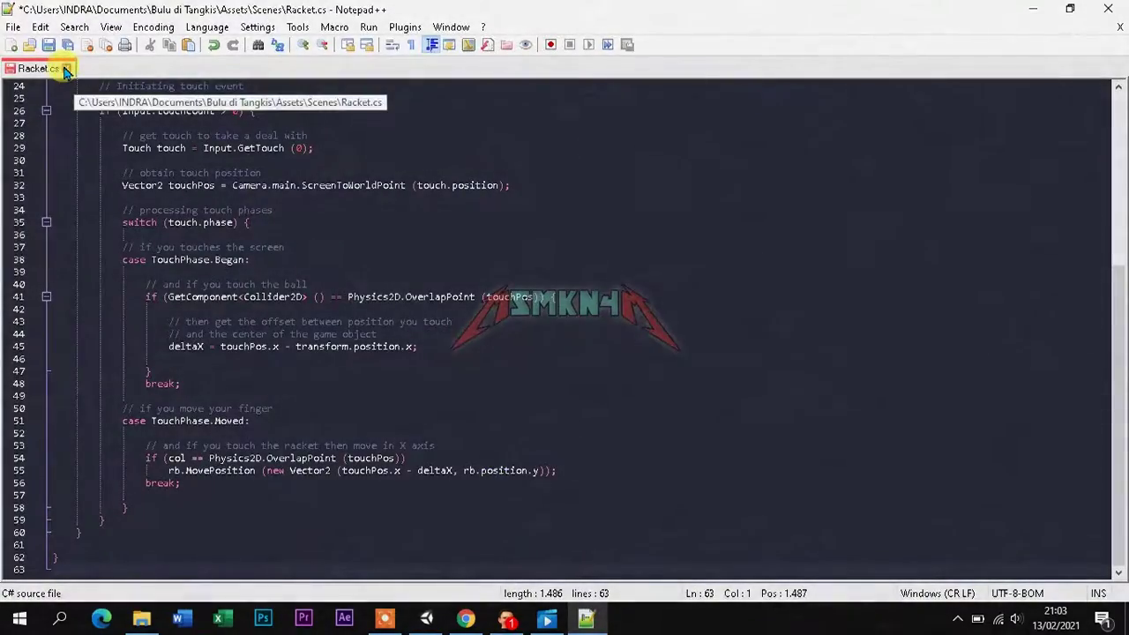
Close Racket.cs with its touch-movement code saved, and exit Notepad++ to return to Unity
click(66, 69)
click(511, 363)
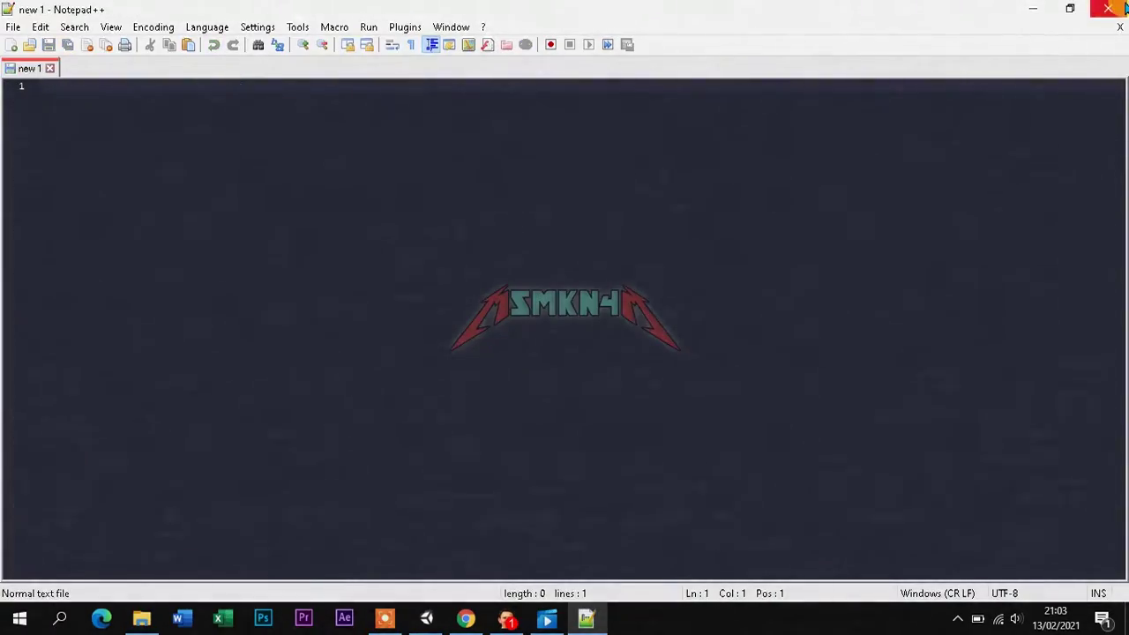
click(1110, 9)
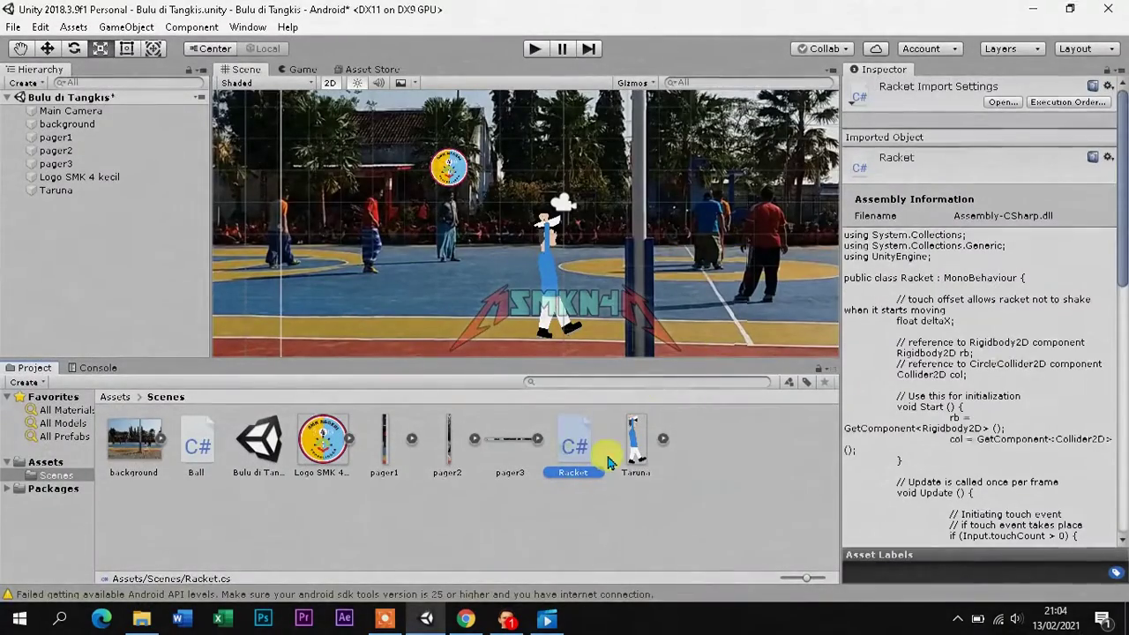
Attach the Racket script to the Taruna object and check the component in its properties
drag(581, 448, 61, 193)
drag(1125, 279, 1124, 374)
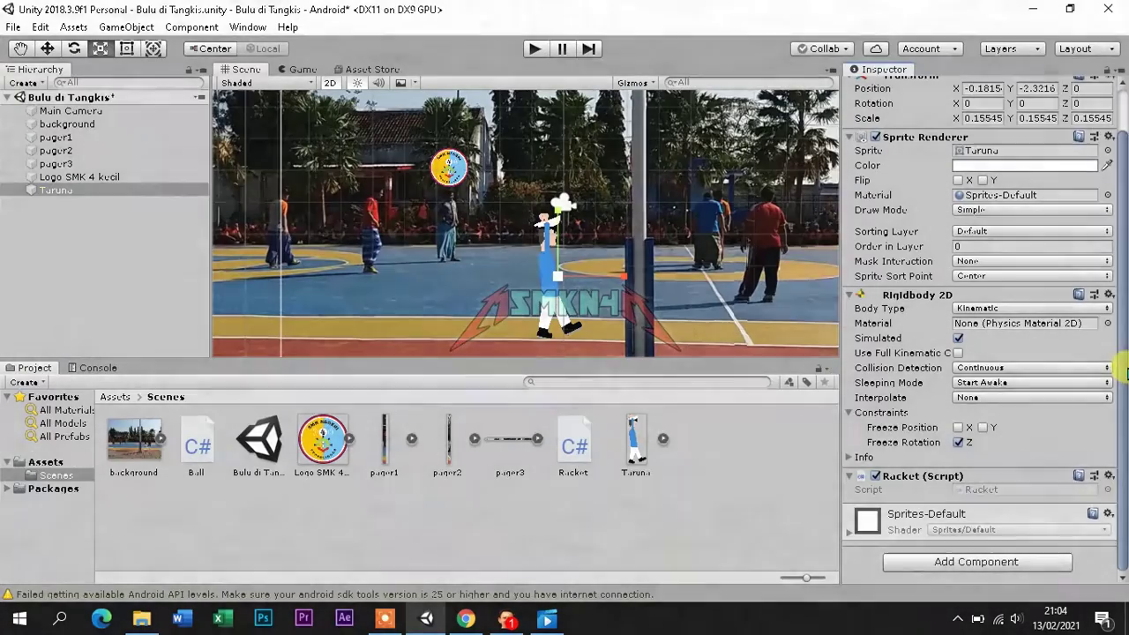
Add a Circle Collider 2D component to the Logo SMK 4 kecil object
click(73, 177)
drag(1121, 313, 1123, 363)
click(1000, 561)
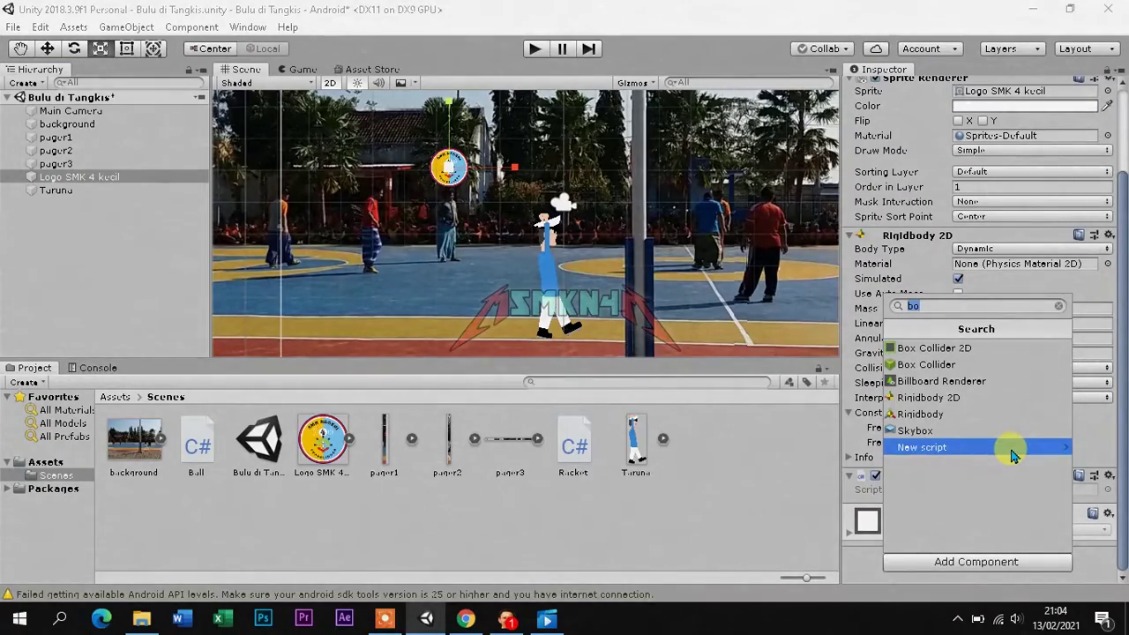
text(circle)
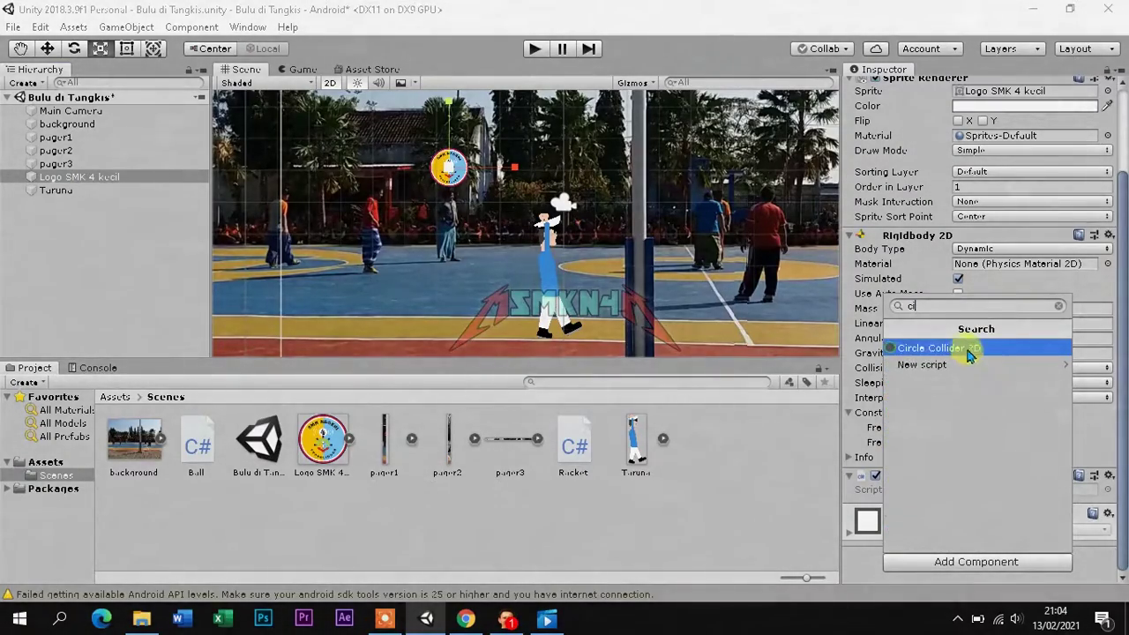
click(965, 346)
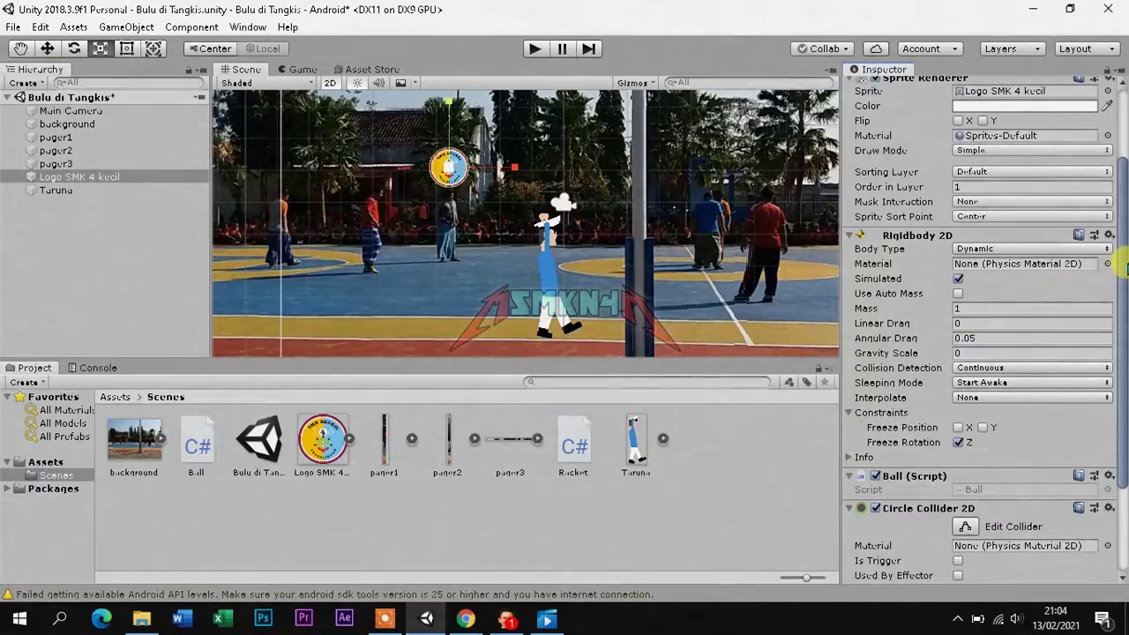
scroll(1125, 267, down, 5)
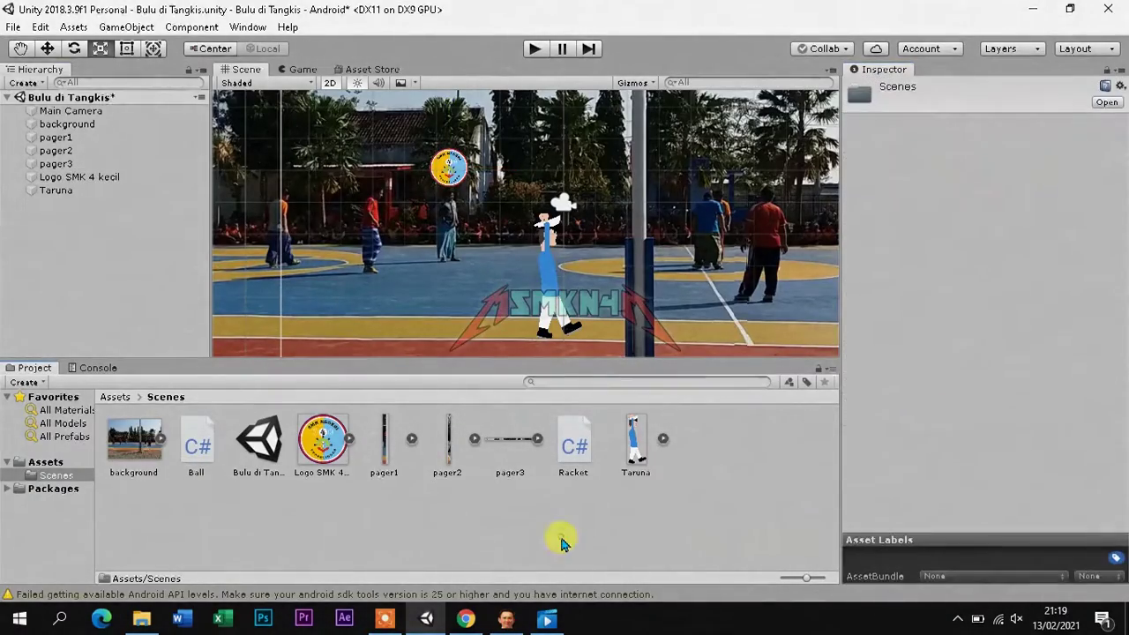
Create a Physics Material 2D named Bouncy in the Scenes folder with Friction 0 and Bounciness 1
right_click(560, 538)
mouse_move(786, 151)
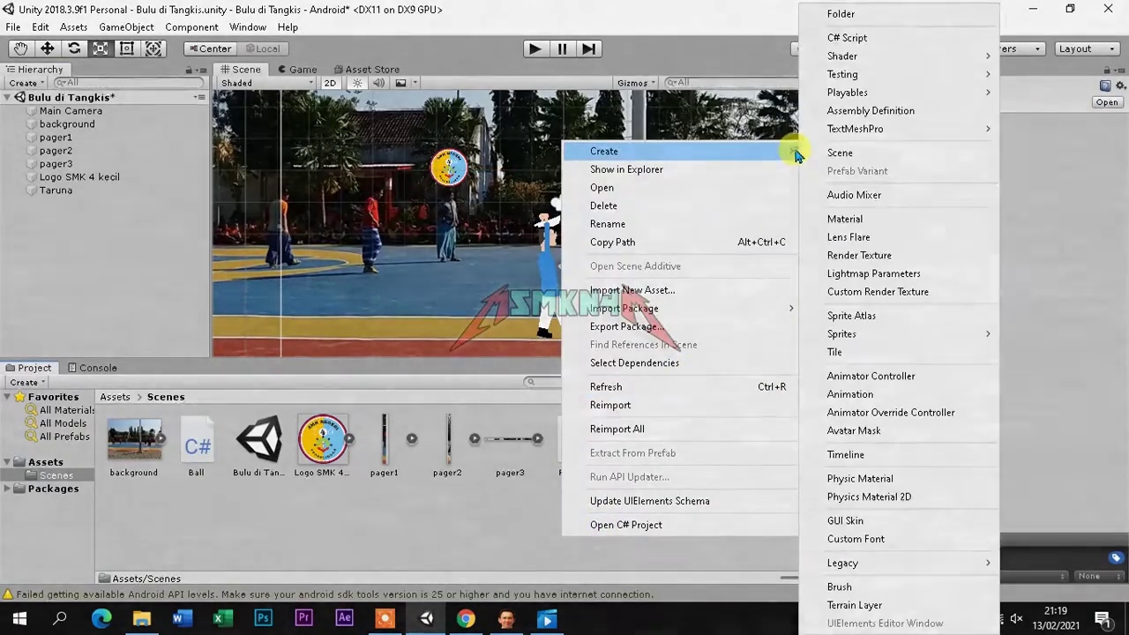
click(891, 498)
text(Bouncy)
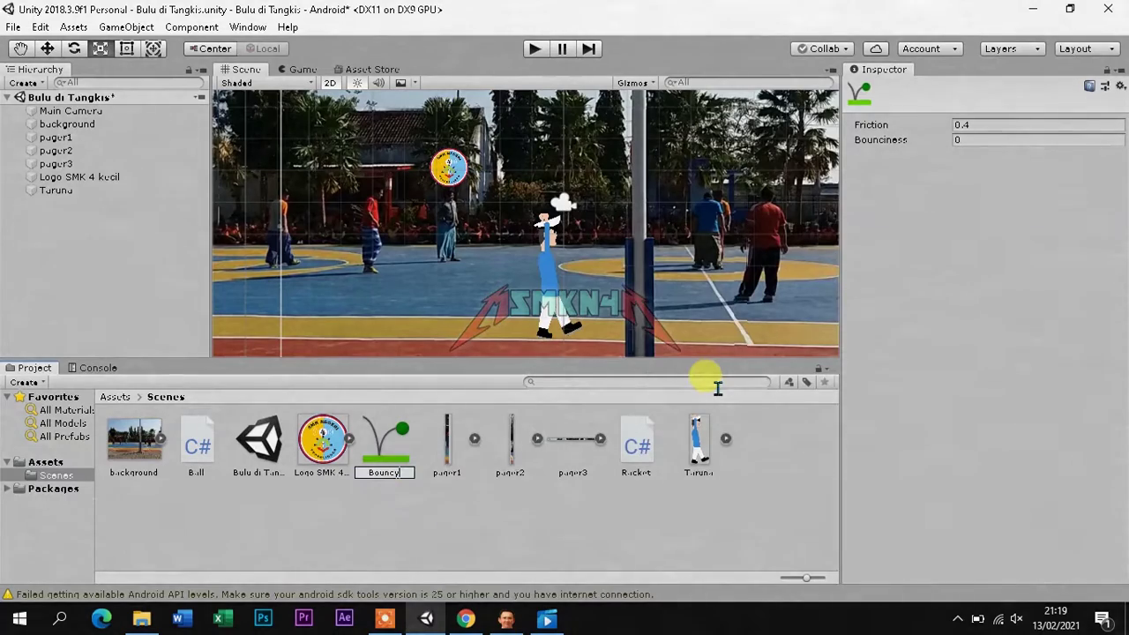
key(Return)
text(0)
click(987, 142)
text(1)
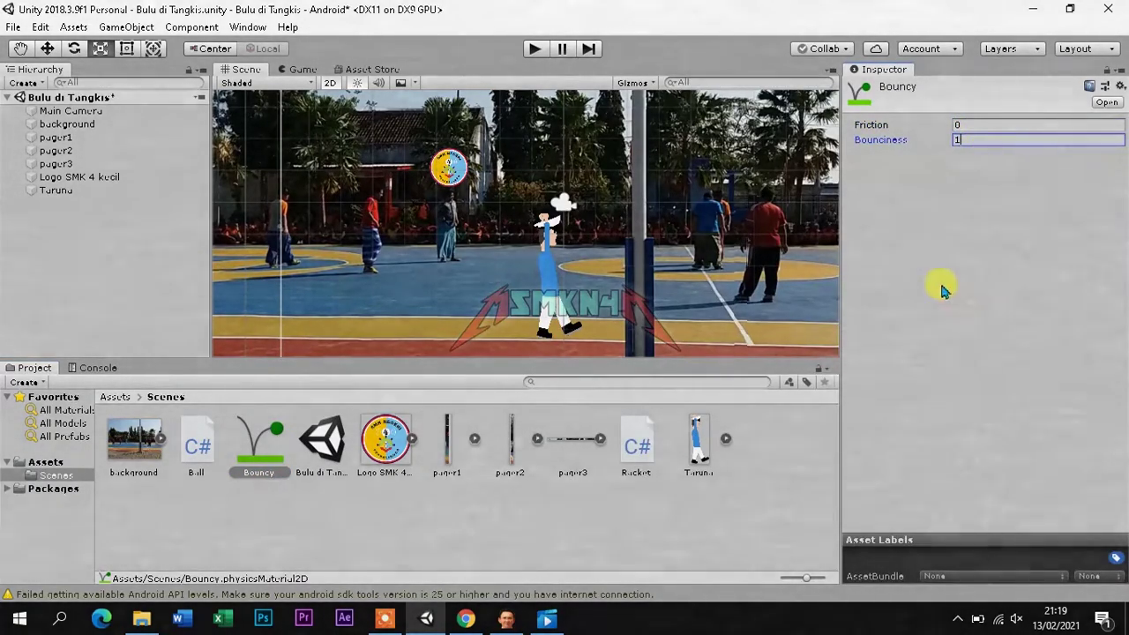
key(Return)
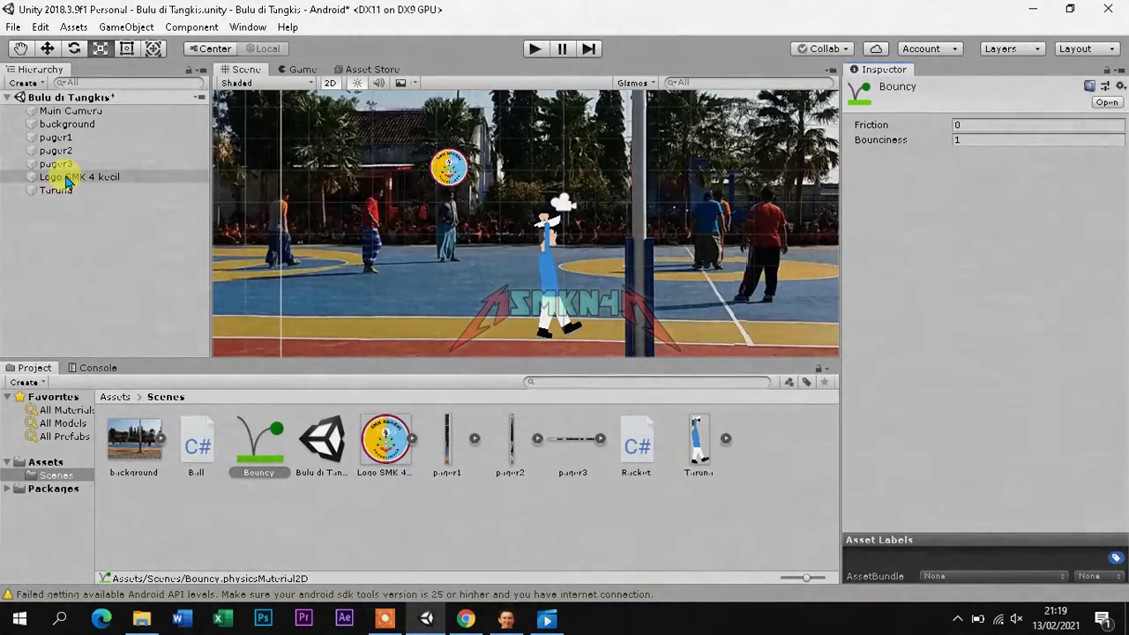
Assign the Bouncy material to the Circle Collider 2D of Logo SMK 4 kecil
click(55, 177)
scroll(1102, 353, down, 5)
click(1104, 415)
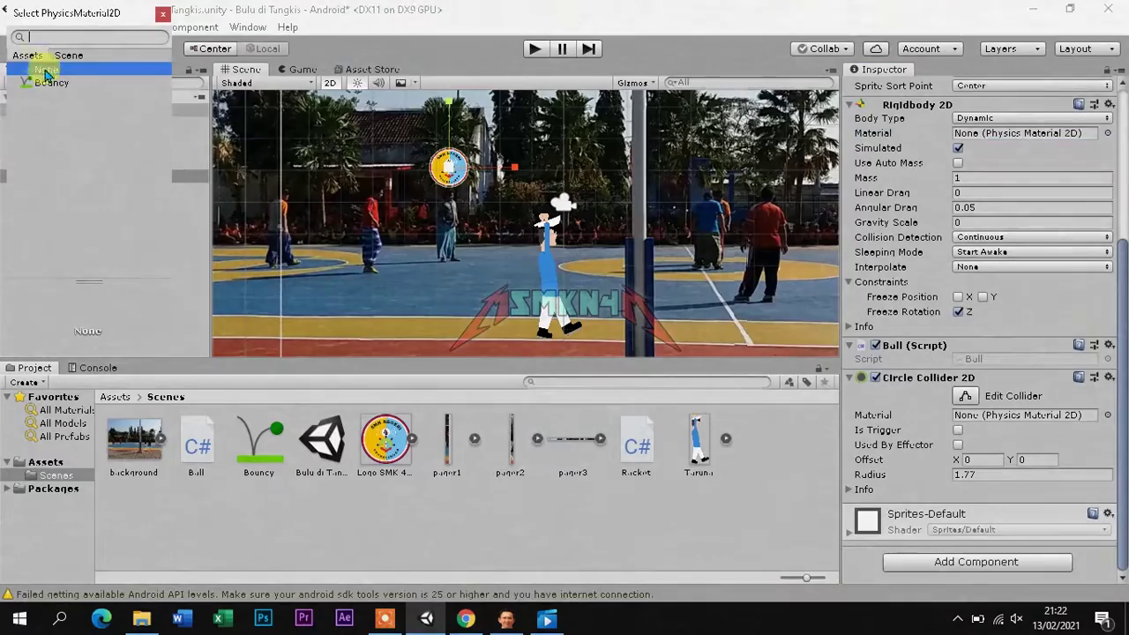
click(42, 83)
click(164, 17)
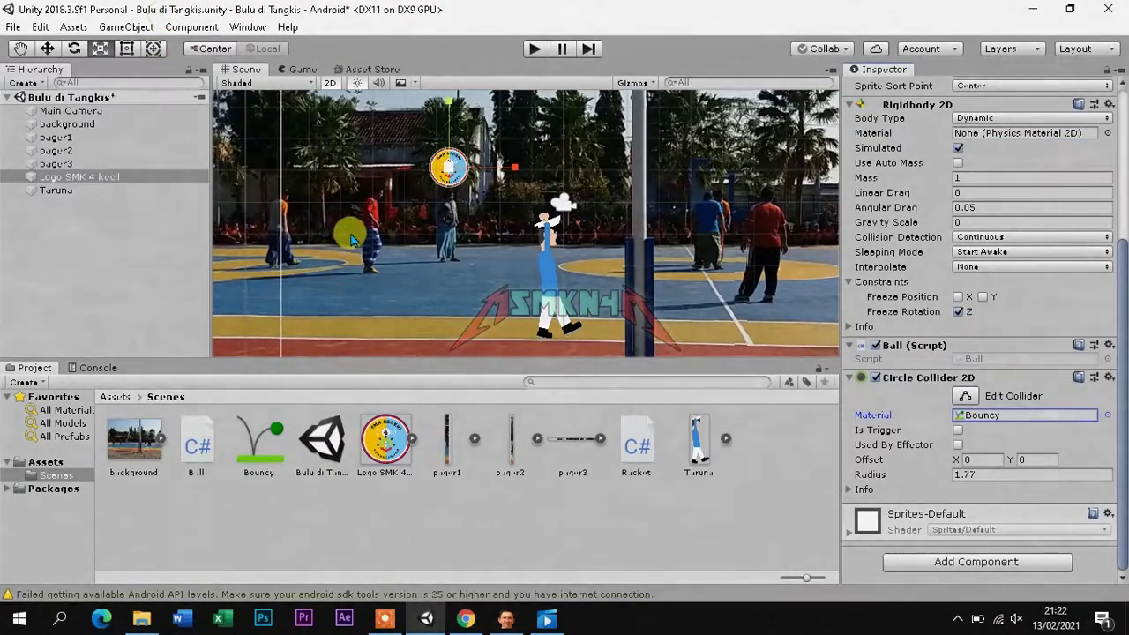
Add a Circle Collider 2D component to the Taruna object
click(40, 189)
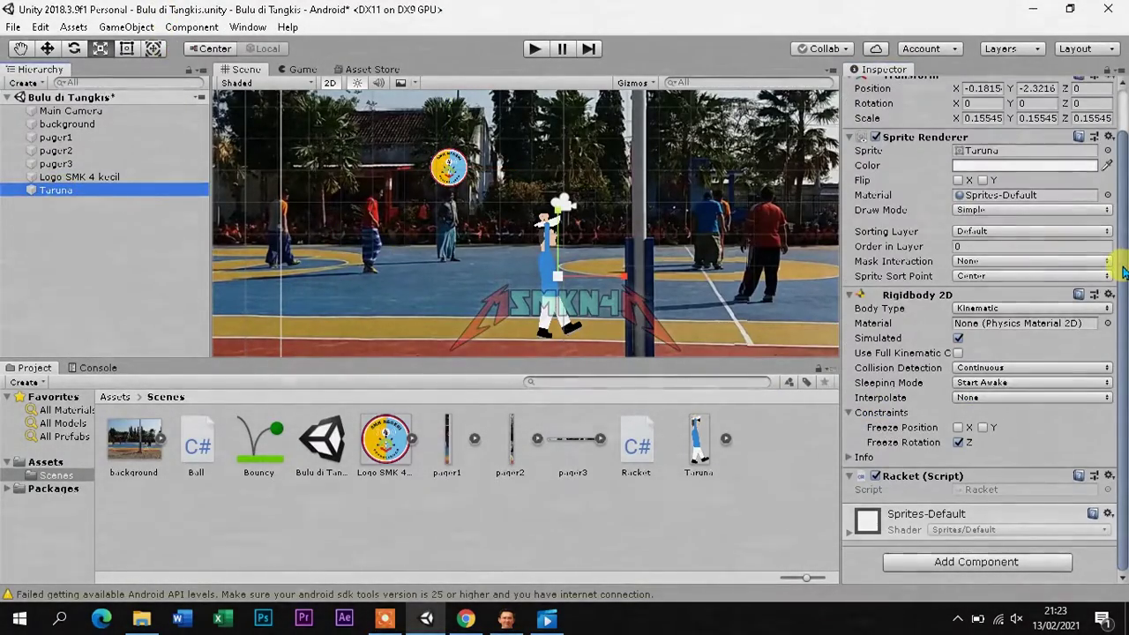
click(1123, 271)
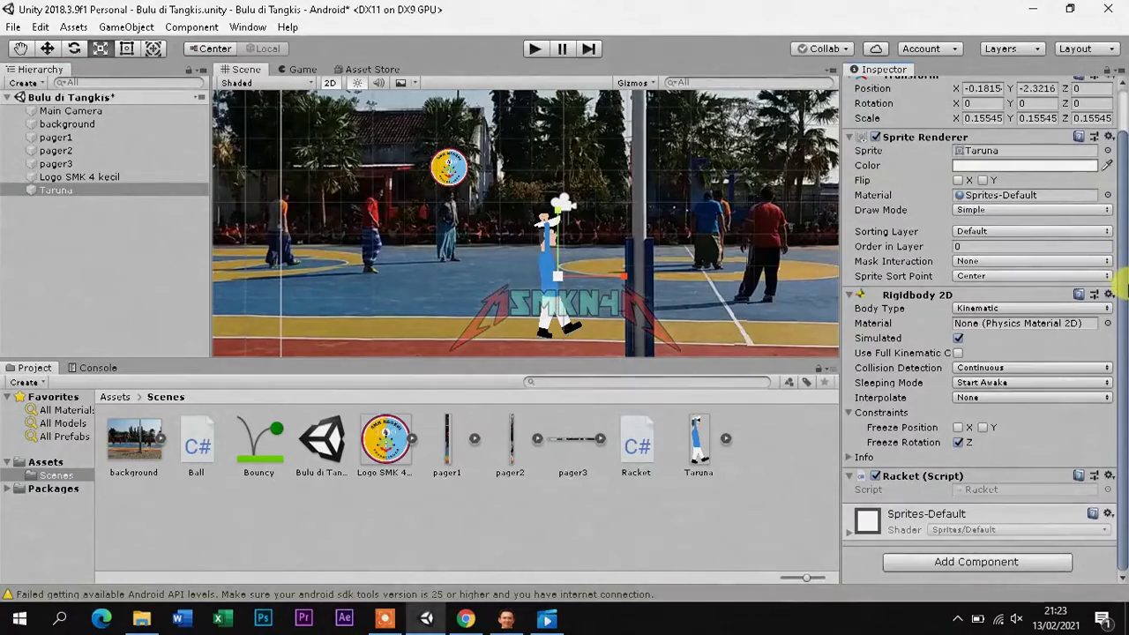
click(976, 562)
text(ci)
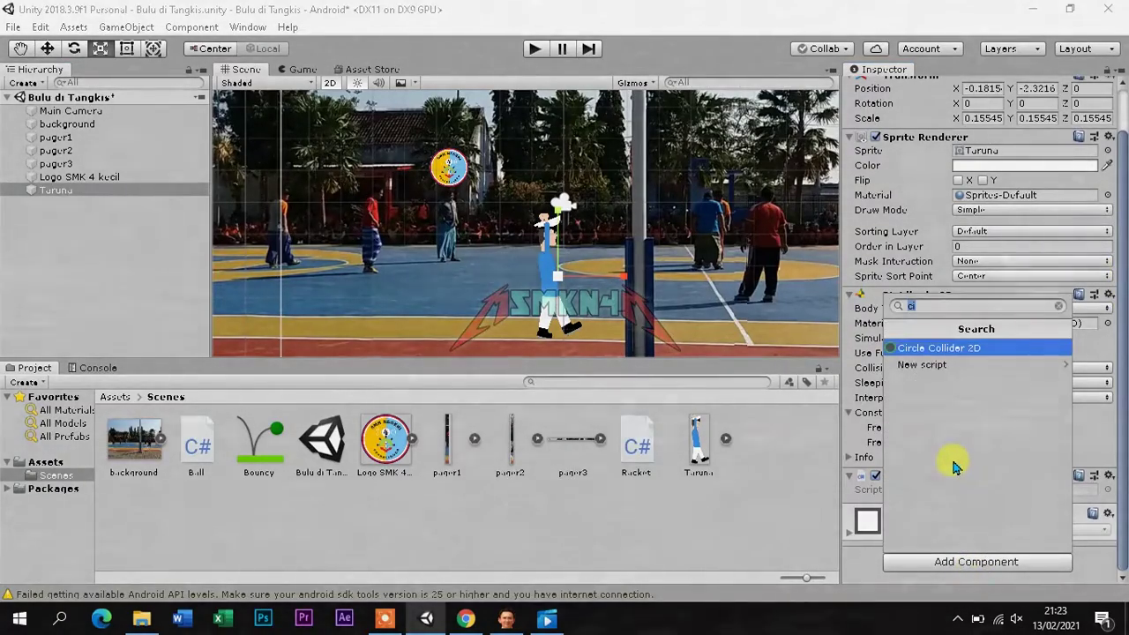
click(970, 349)
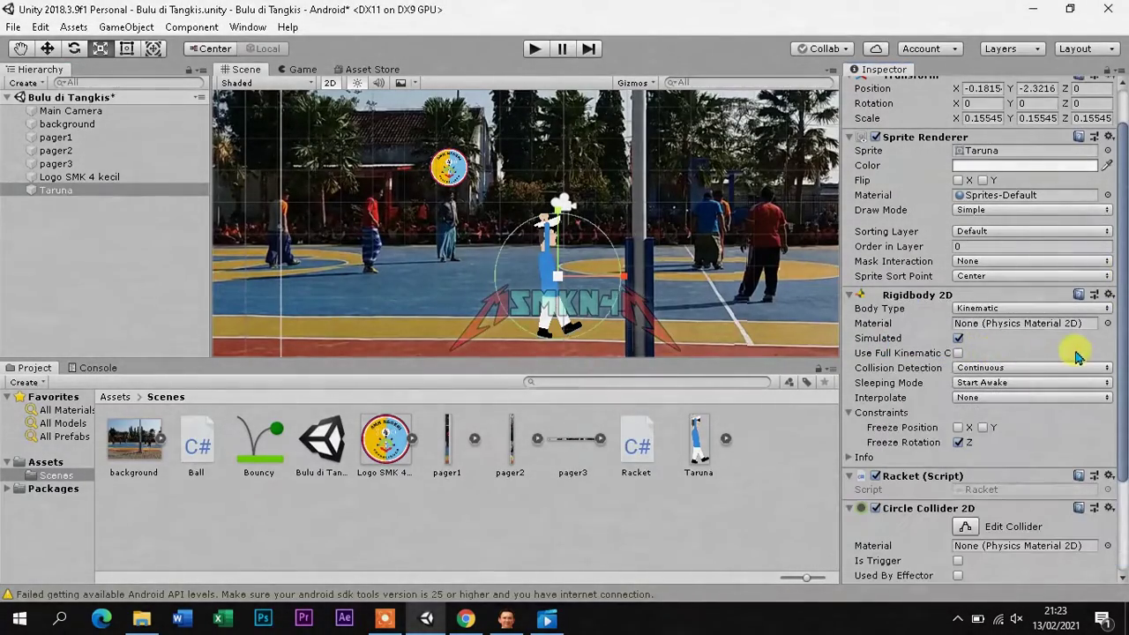
Shrink Taruna's circle collider to a radius of about 3.93 and move it over the feet with offset X -1.01, Y -8.04
drag(1123, 328, 1115, 445)
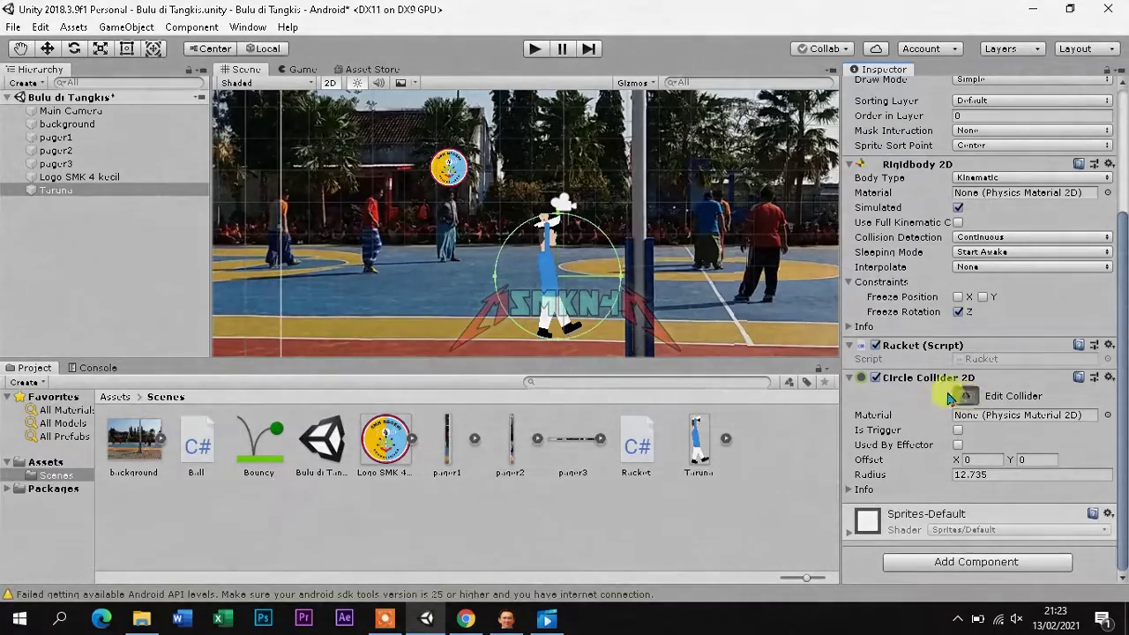
drag(617, 272, 526, 282)
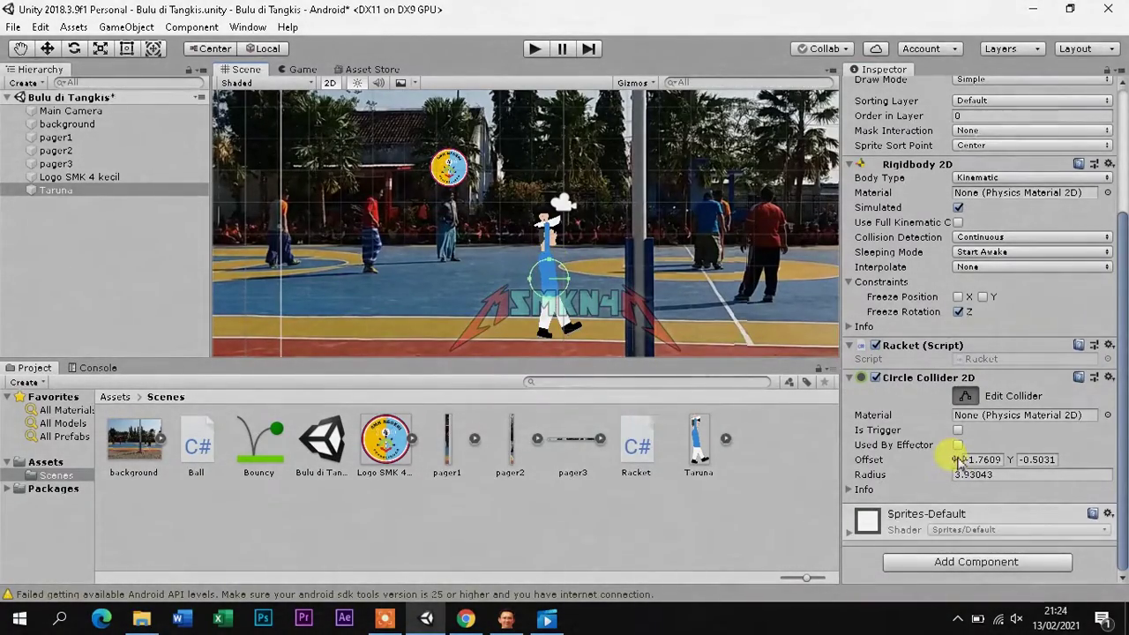
drag(963, 465, 988, 462)
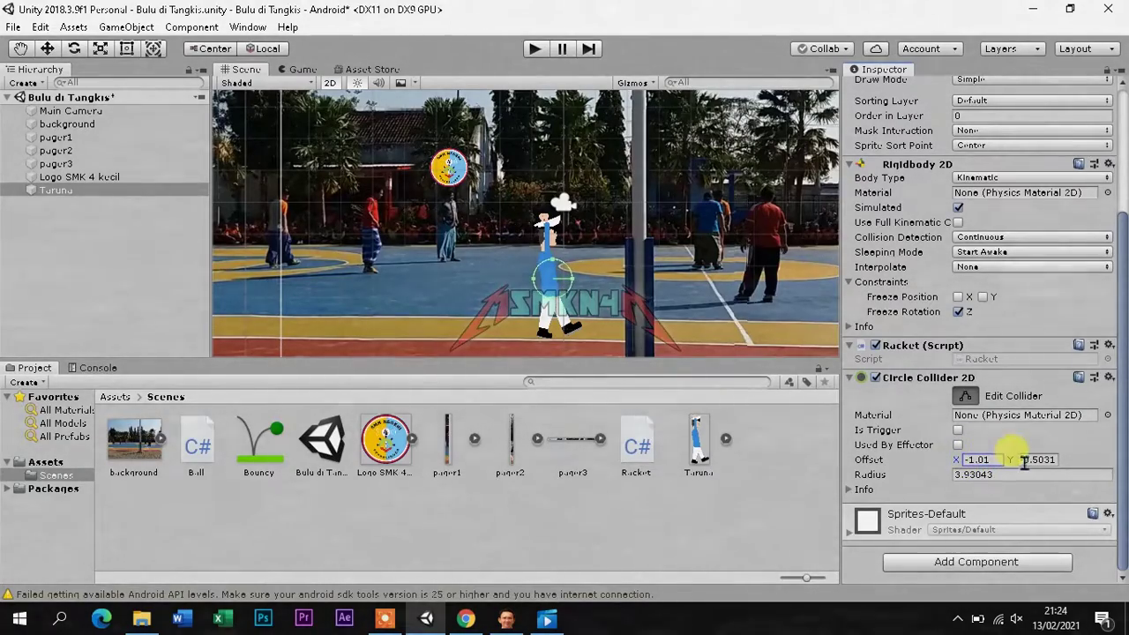
click(1021, 466)
drag(1049, 459, 864, 474)
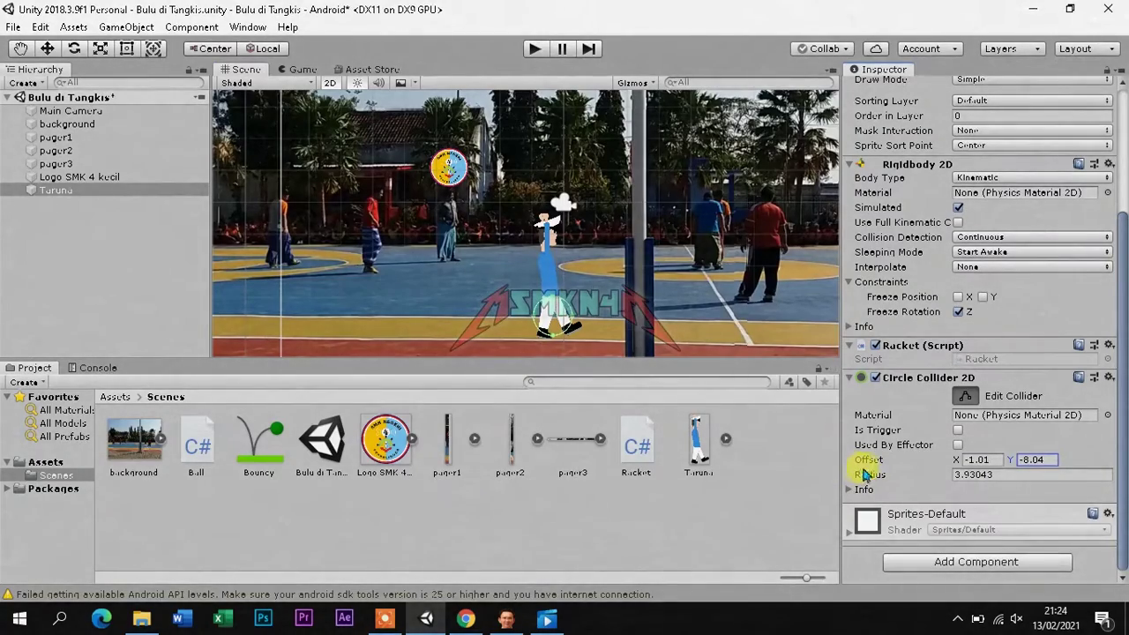
click(969, 396)
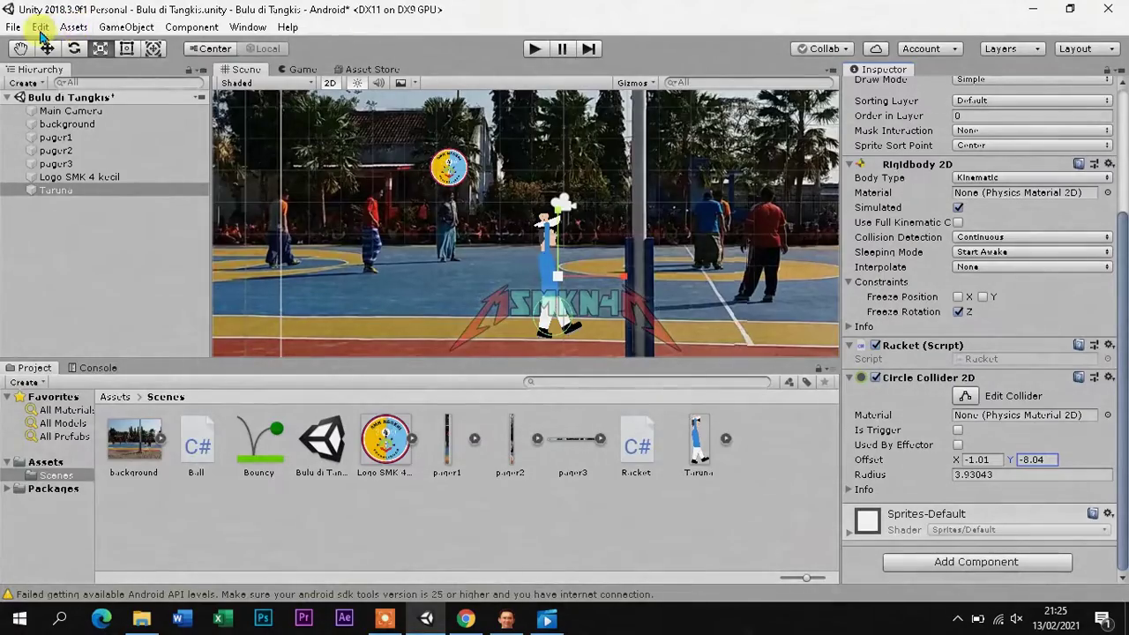
Disable collisions between the Ball and Racket layers in the Physics 2D Layer Collision Matrix, and close the open settings windows
click(41, 27)
click(175, 407)
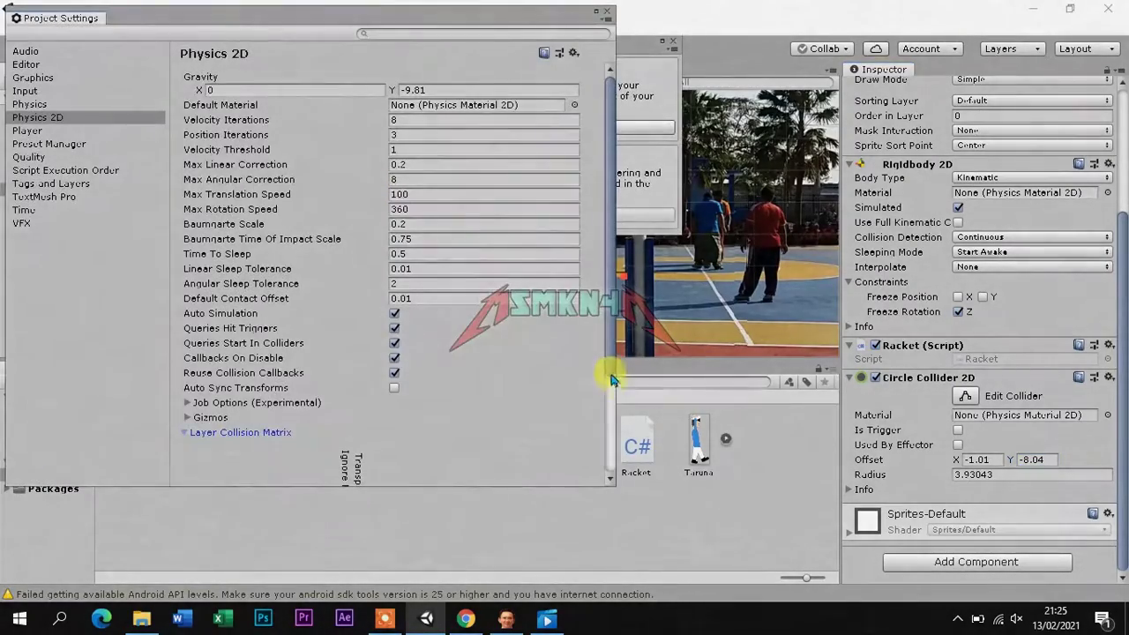
drag(613, 377, 612, 462)
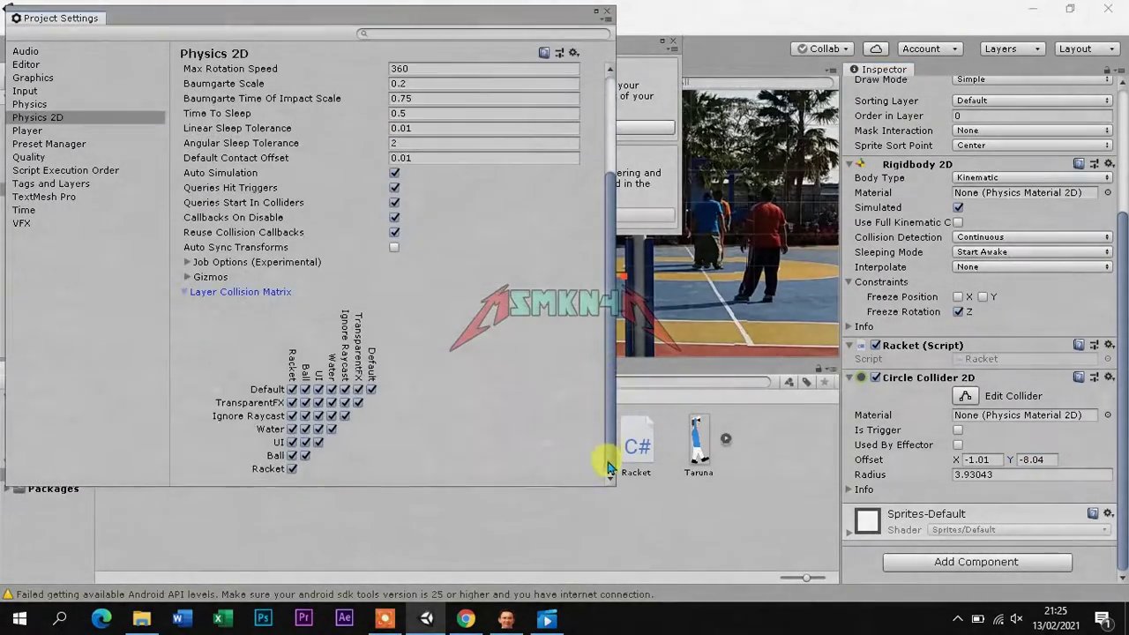
click(293, 456)
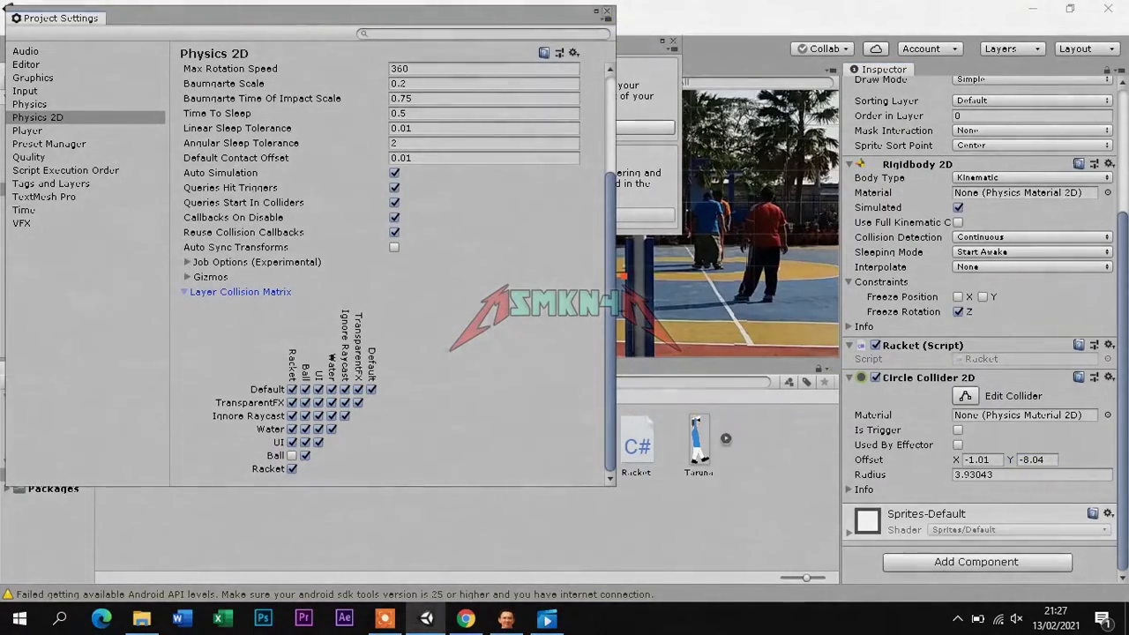
click(605, 20)
click(672, 41)
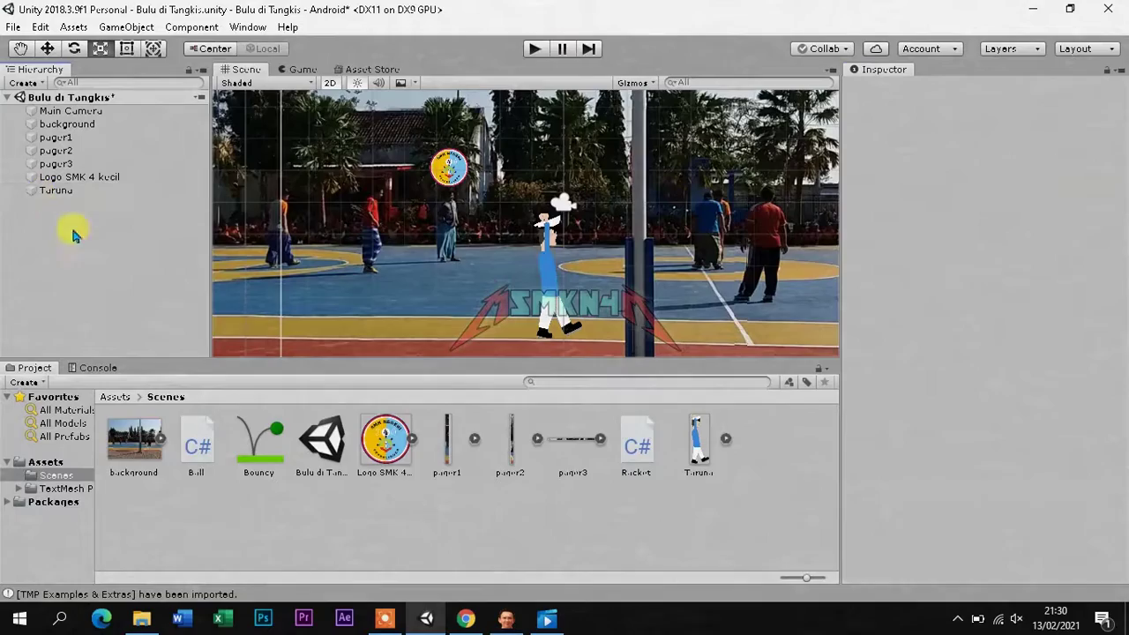
Create an empty game object named net and make it a child of Taruna
right_click(98, 251)
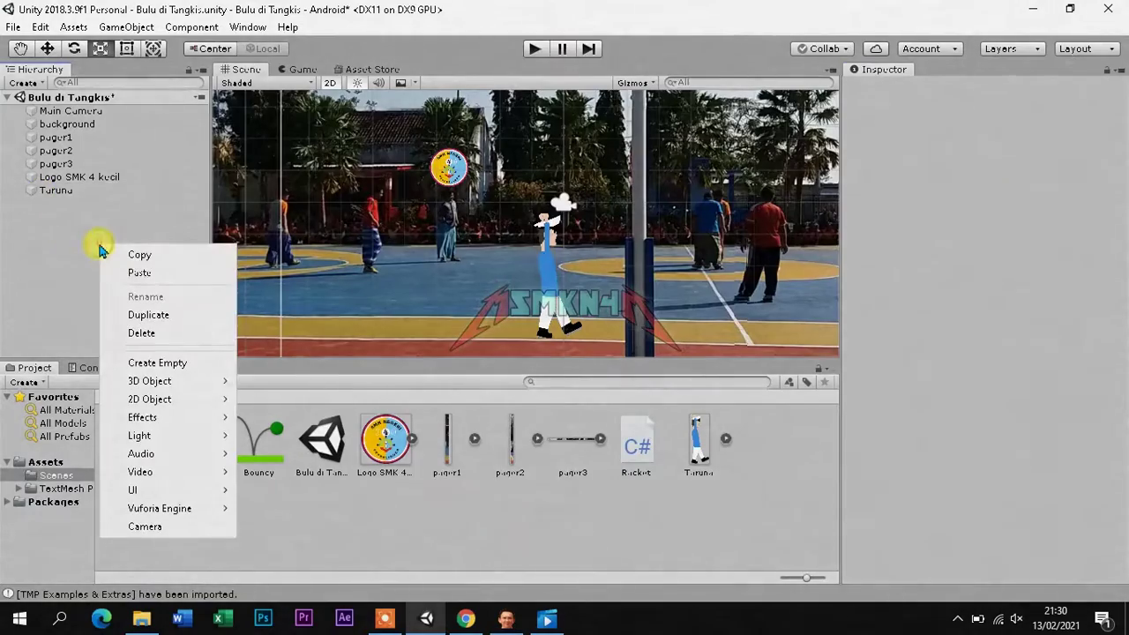
click(139, 362)
click(977, 88)
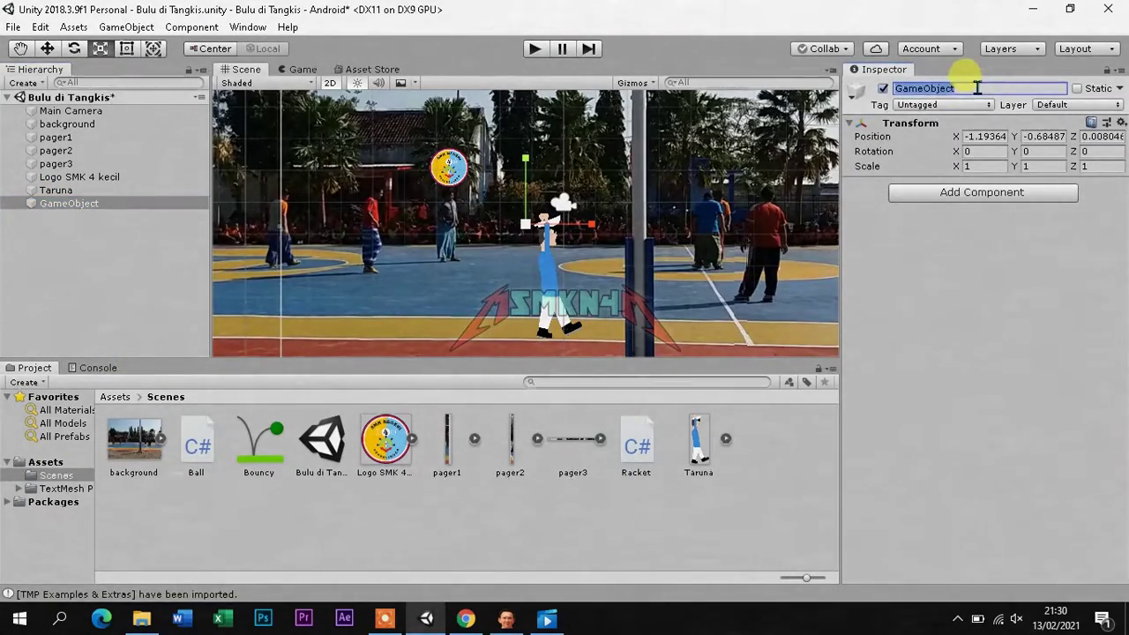
text(net)
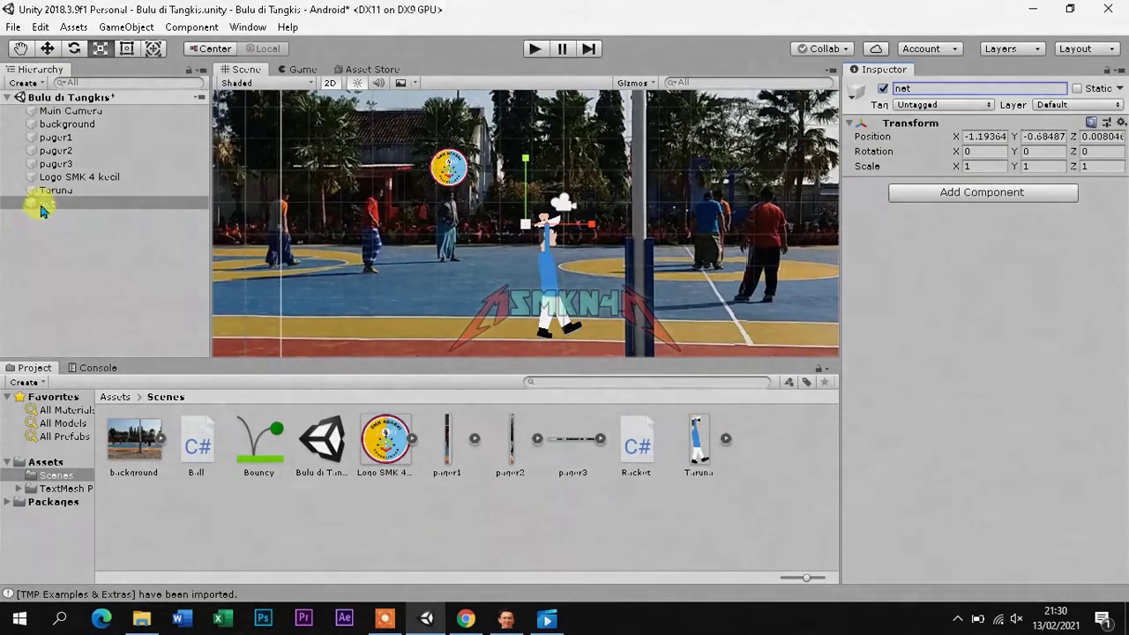
drag(49, 206, 59, 193)
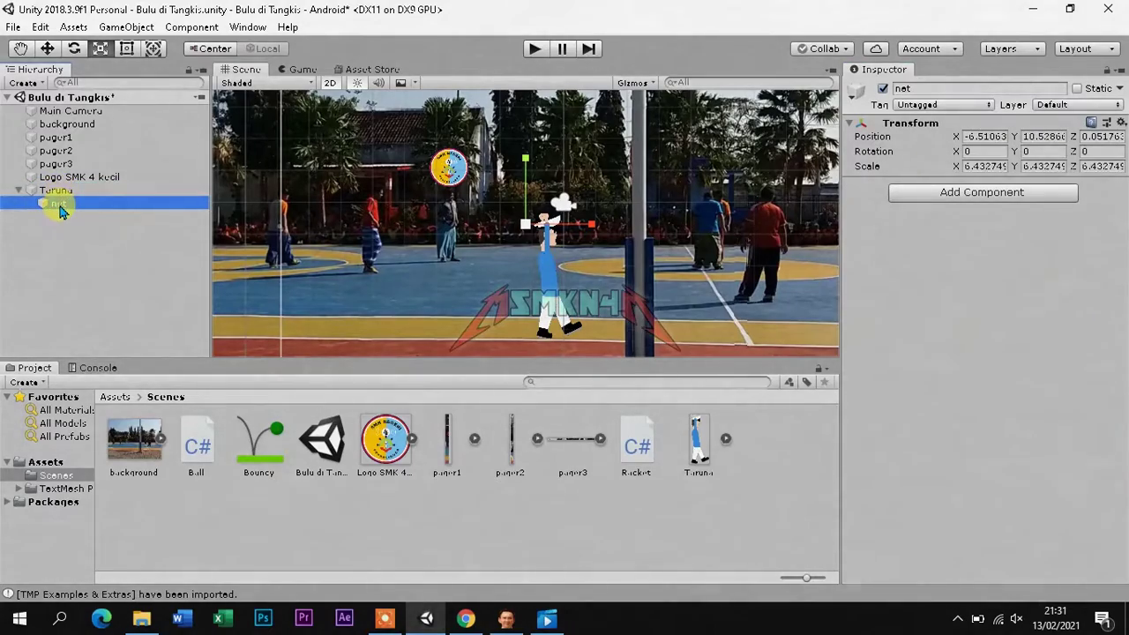
Add a Box Collider 2D component to the net object
click(155, 199)
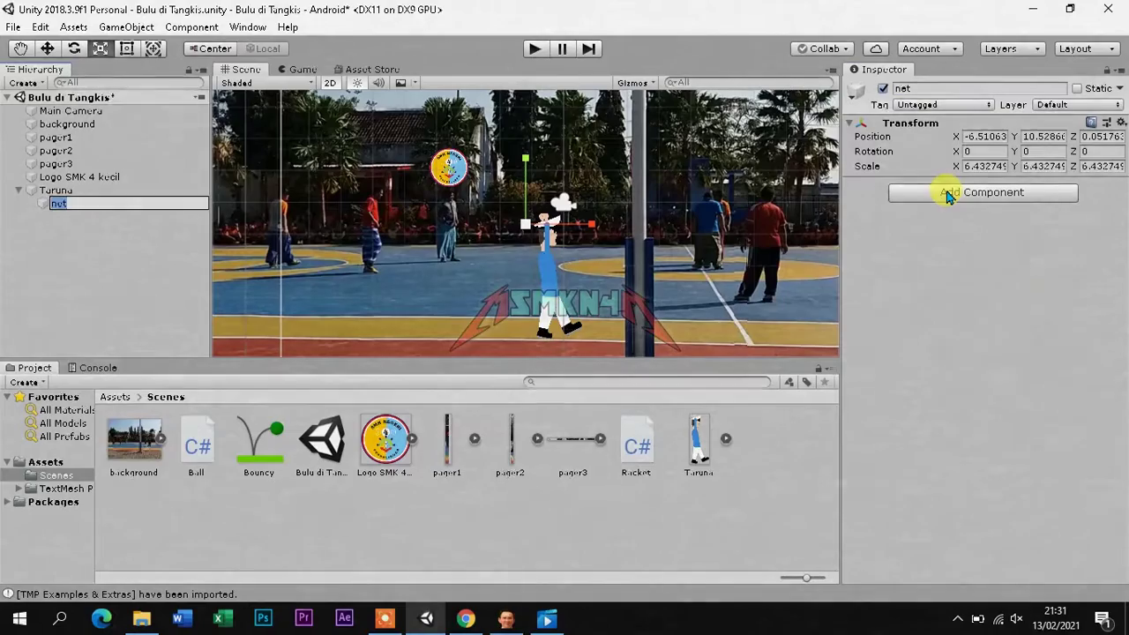
click(948, 192)
text(bo)
click(955, 260)
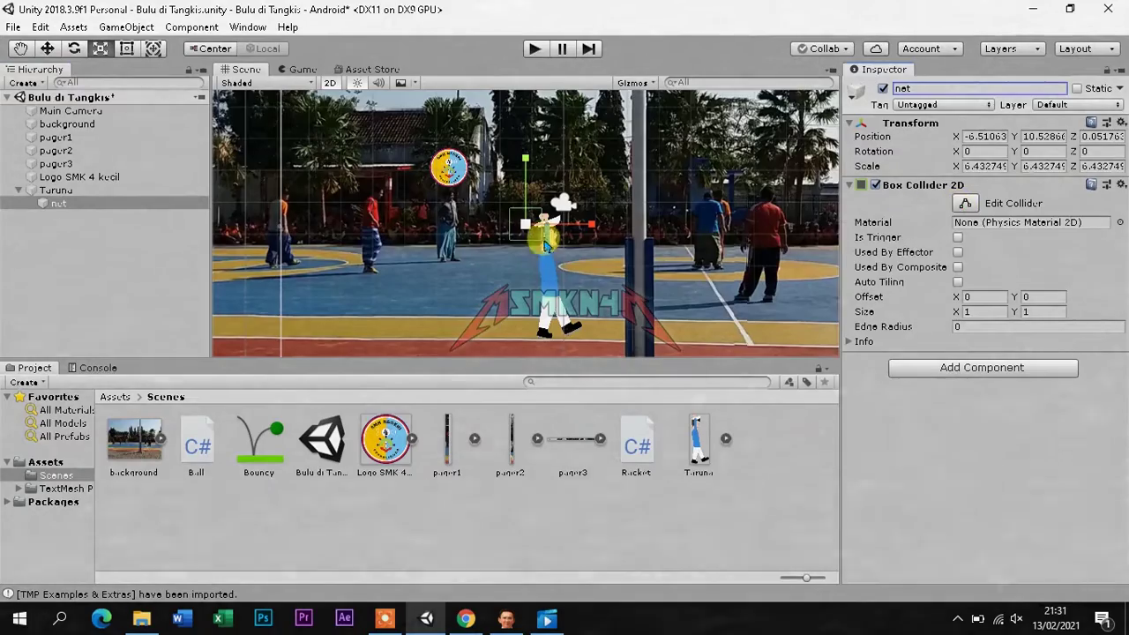
Fit the net object's box collider around Taruna's head and raised hands, size about 0.85 by 1.02, offset about X 0.67, Y -0.18
scroll(548, 234, up, 5)
scroll(548, 235, up, 3)
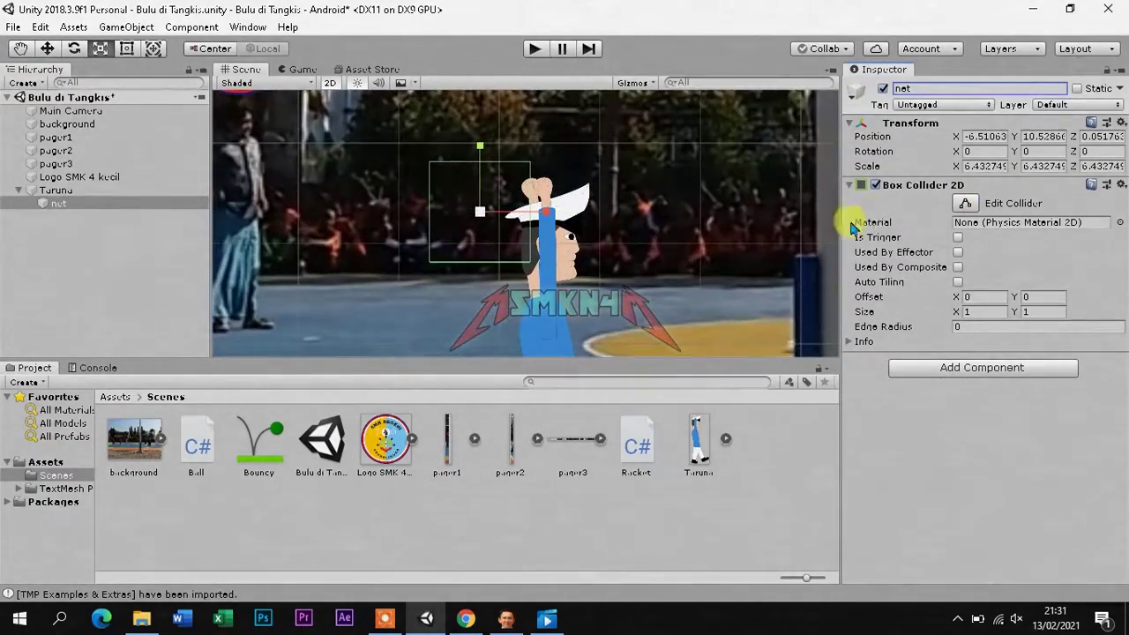
click(965, 203)
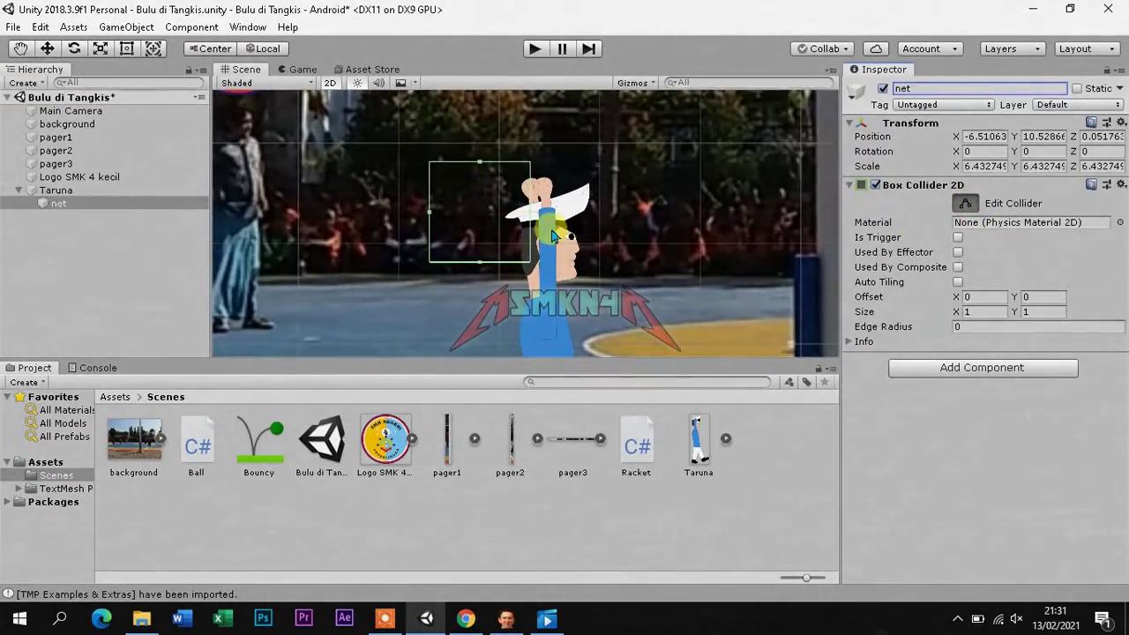
drag(546, 218, 590, 219)
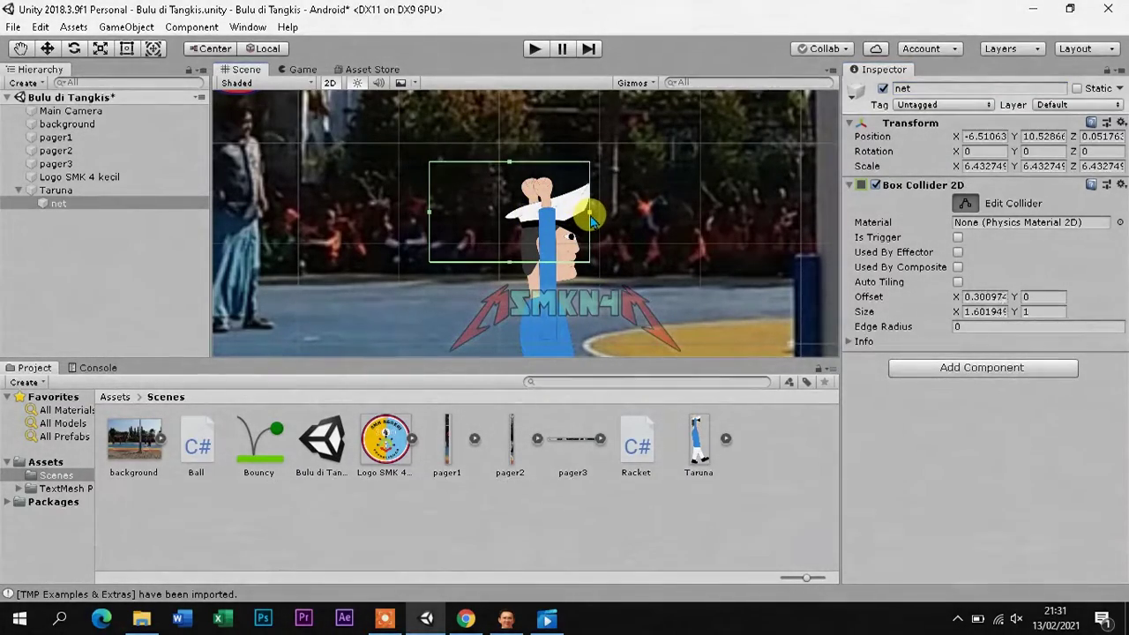
drag(510, 167, 517, 183)
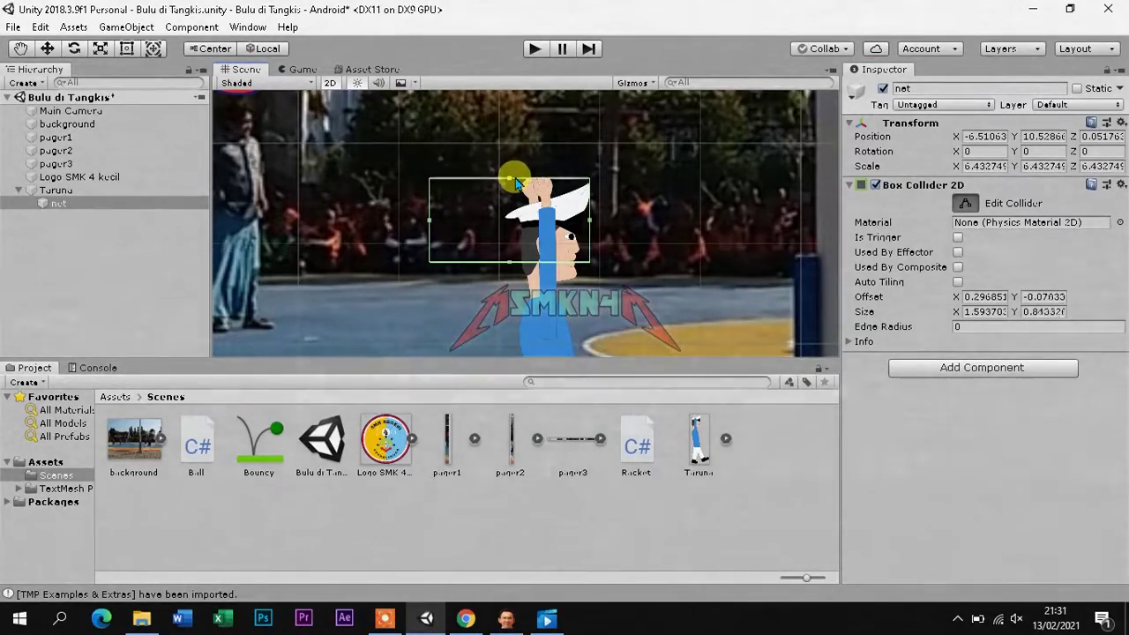
drag(429, 221, 505, 224)
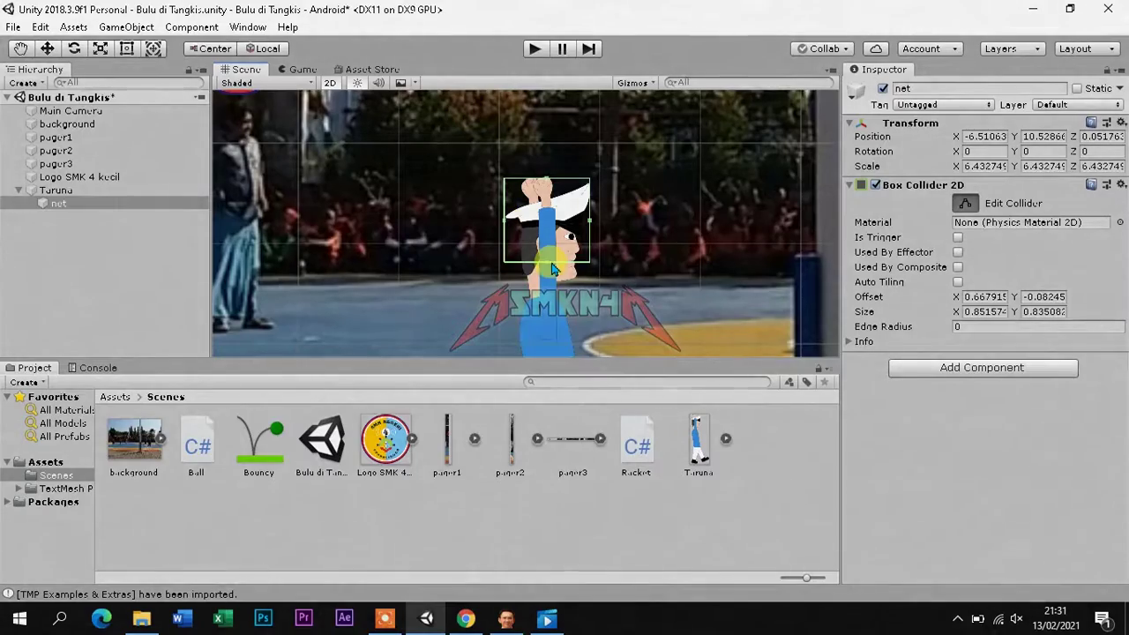
drag(551, 275, 554, 282)
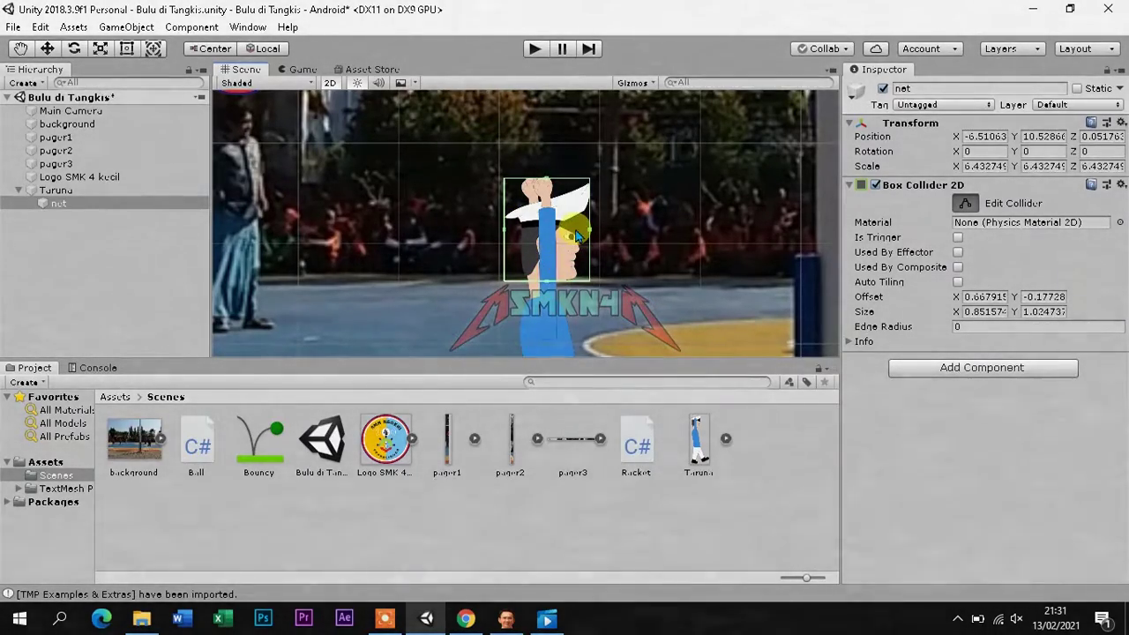
click(965, 204)
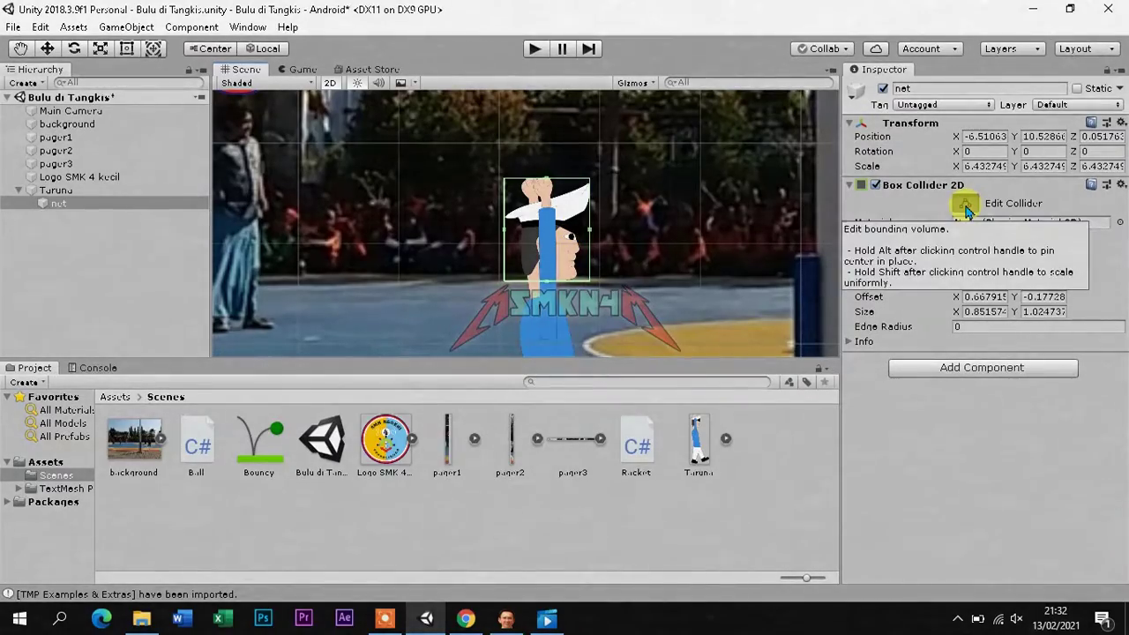
Add a Box Collider 2D component to the pager1 fence object
scroll(436, 233, down, 5)
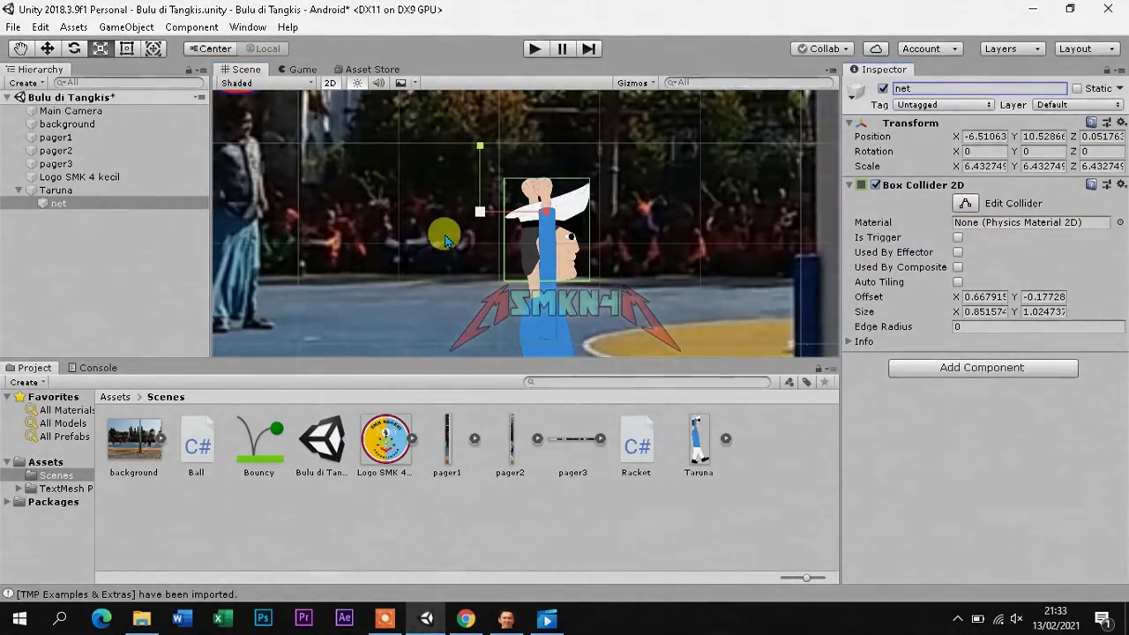
scroll(464, 234, down, 3)
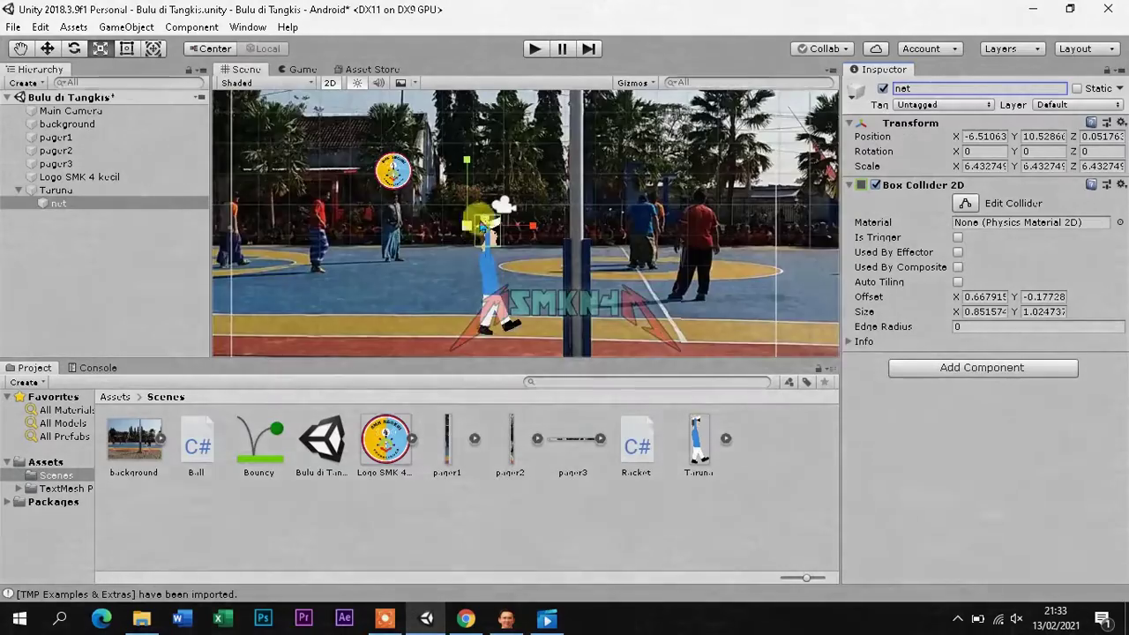
click(56, 139)
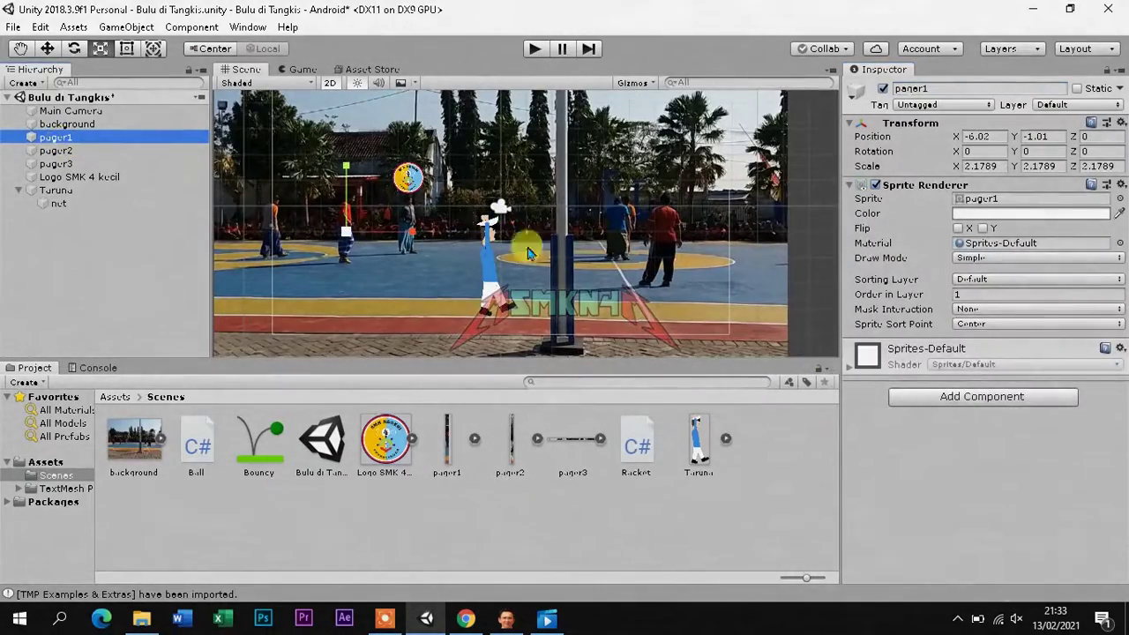
click(913, 398)
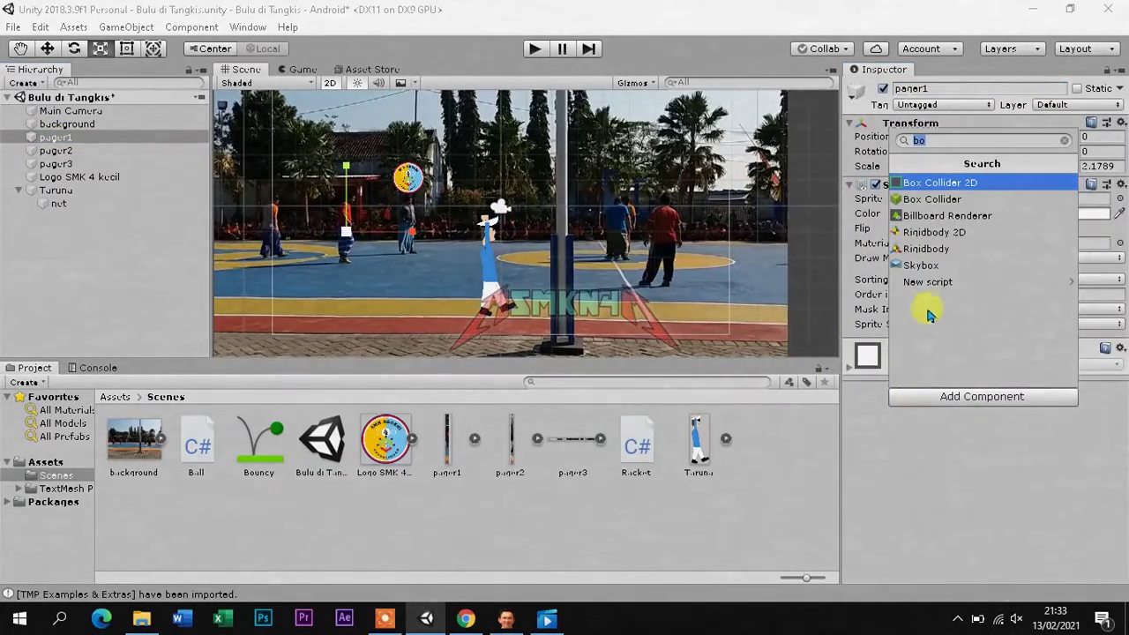
click(942, 182)
drag(1124, 271, 1124, 321)
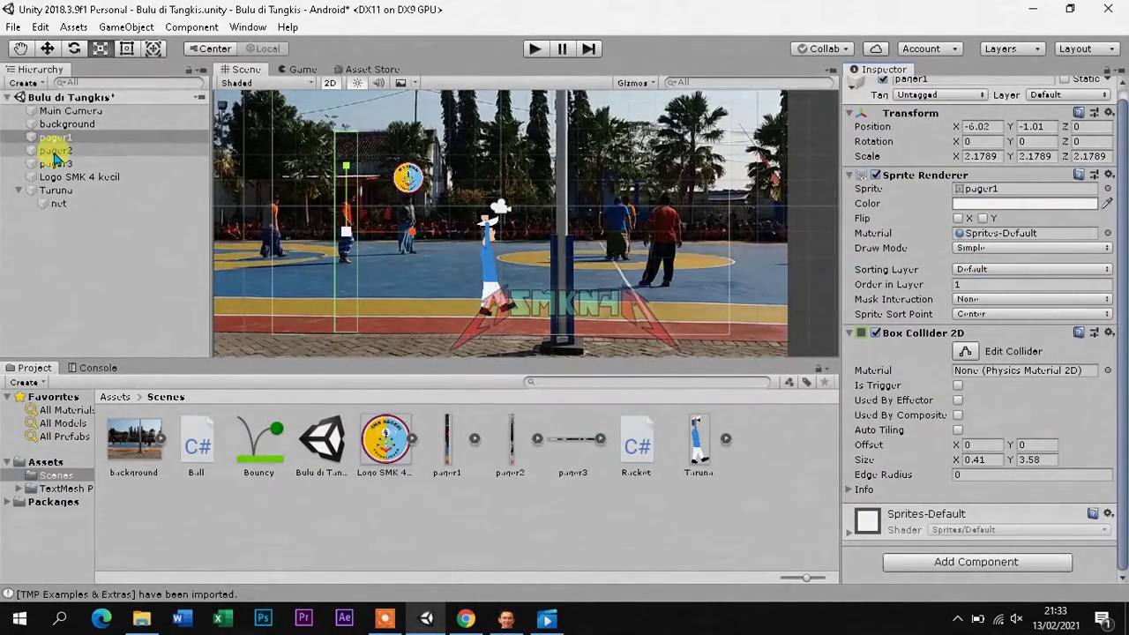
Add a Box Collider 2D component to both the pager2 and pager3 fence objects
click(55, 151)
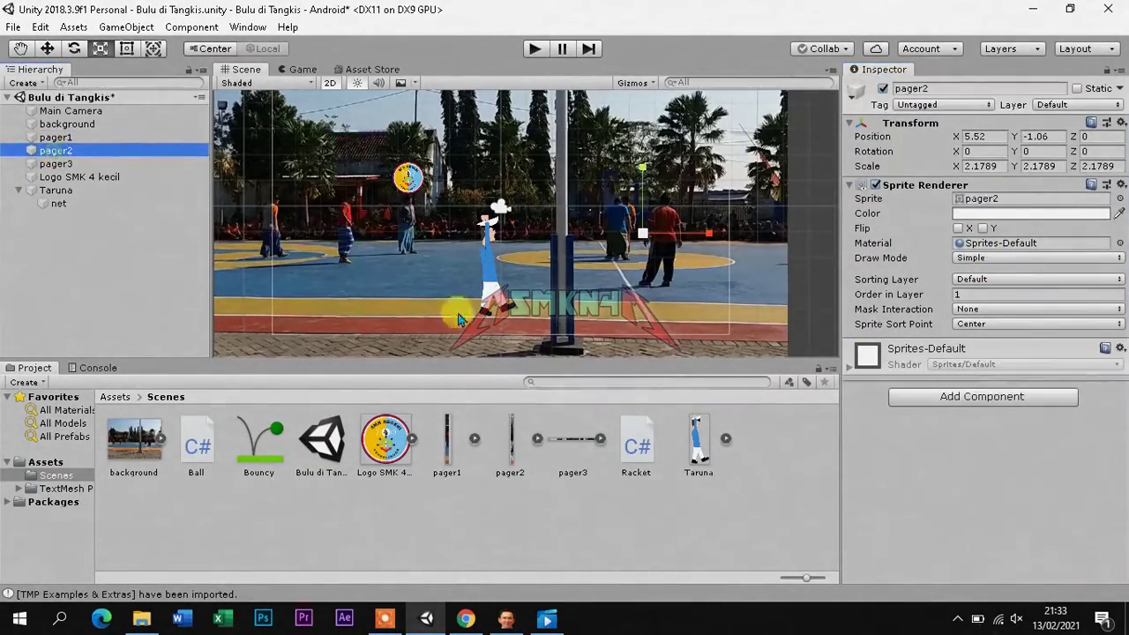
click(955, 399)
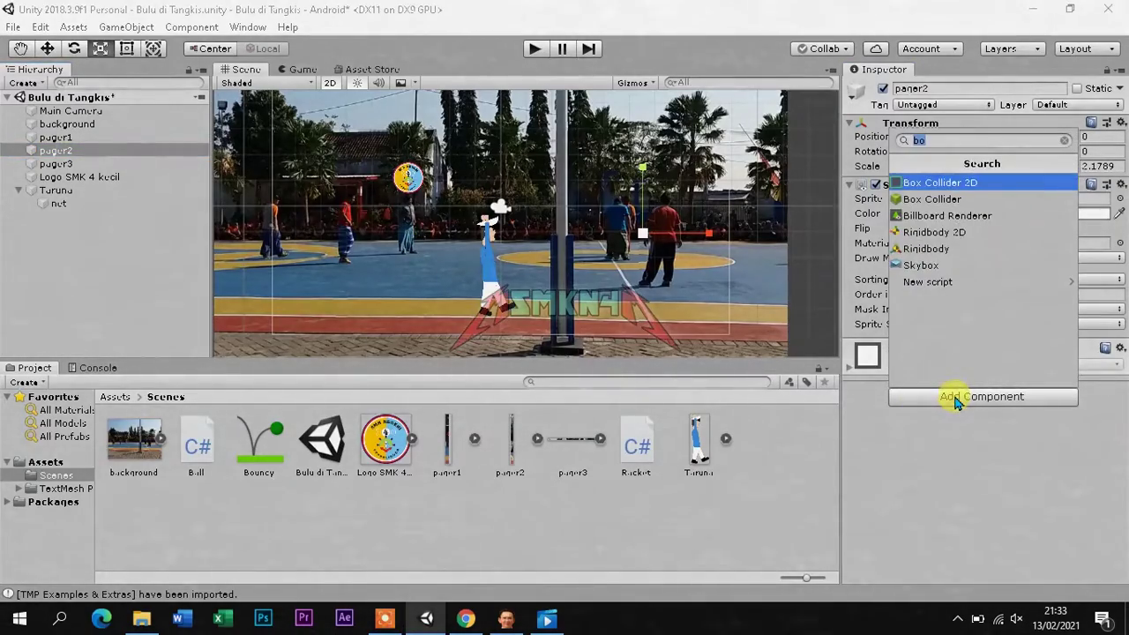
click(937, 183)
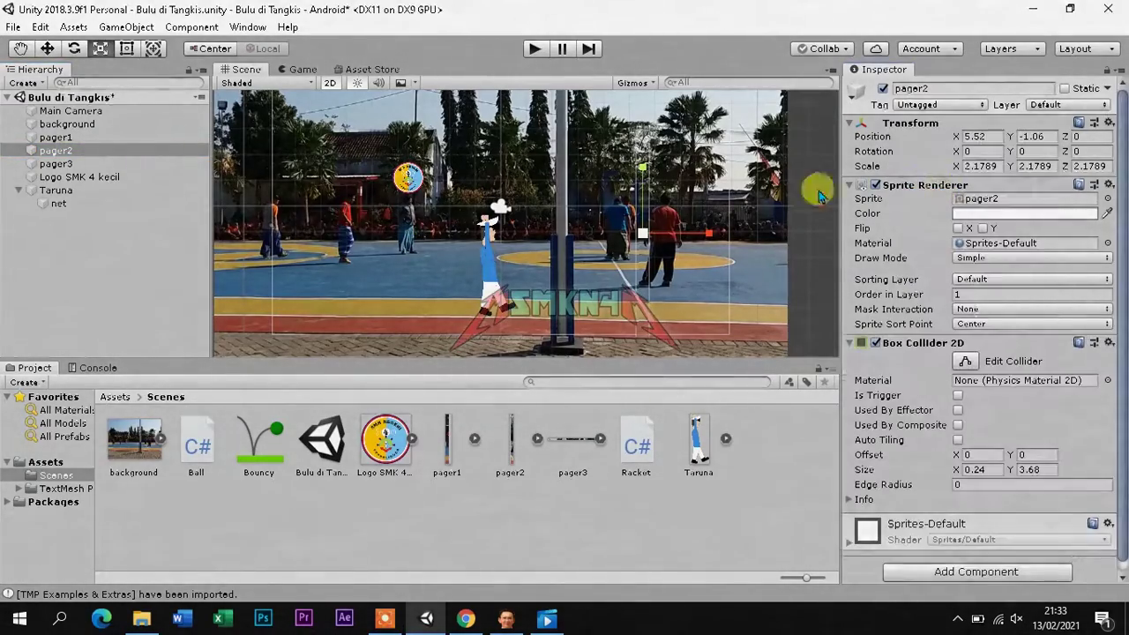
click(58, 164)
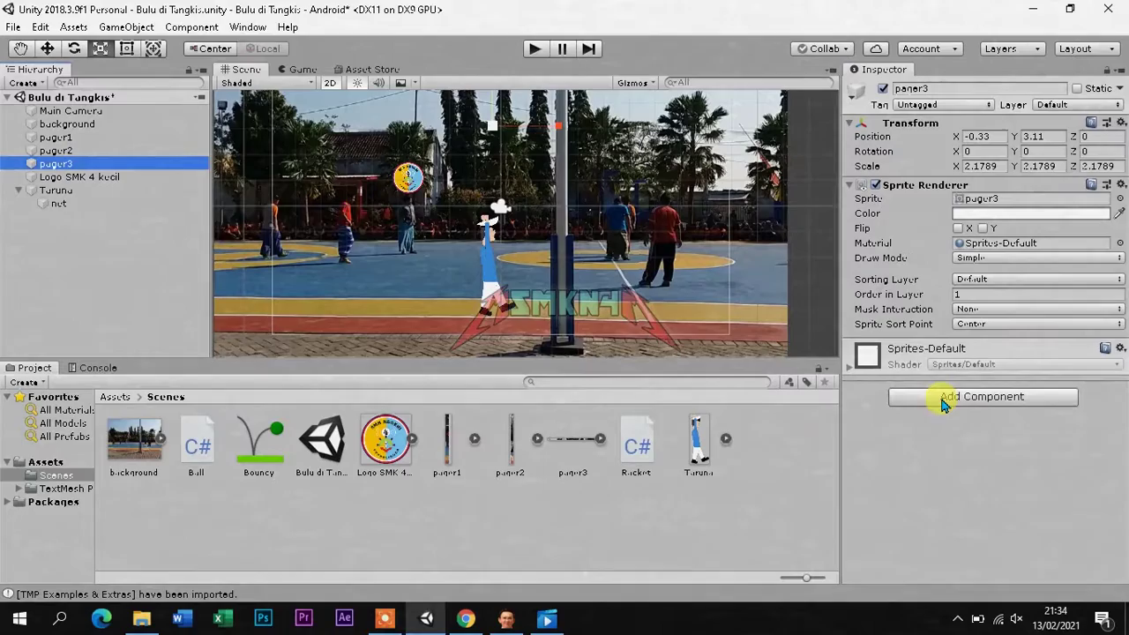
click(943, 398)
click(932, 182)
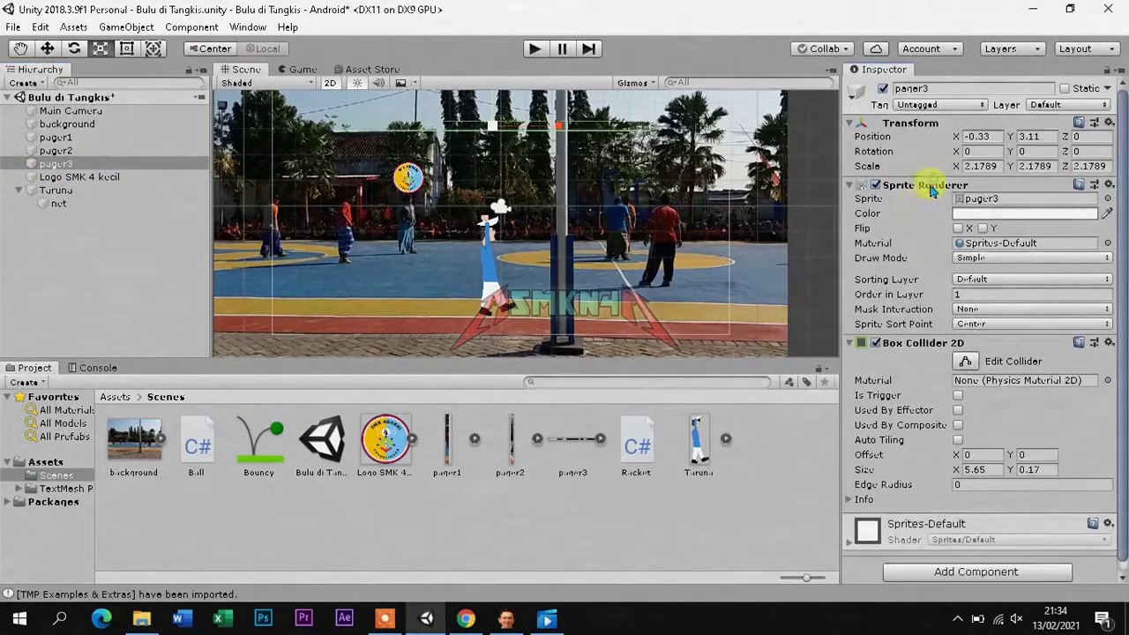
Save the scene and build the Android project into the Bulu di Tangkis folder as Bulu di Tangkis.apk
right_click(75, 97)
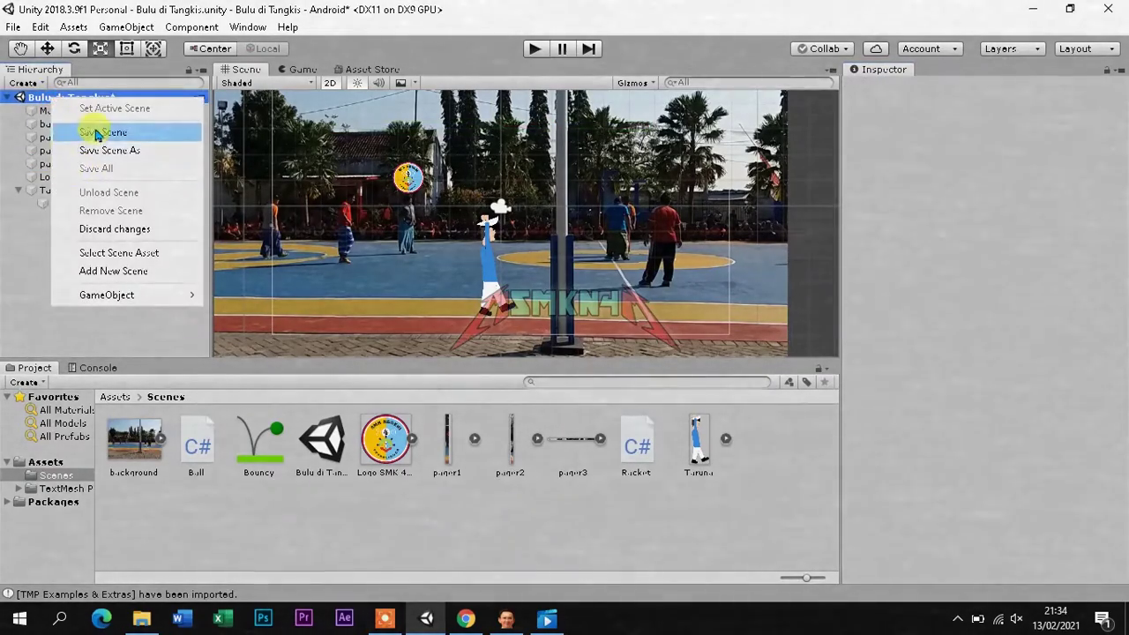
click(140, 124)
click(13, 27)
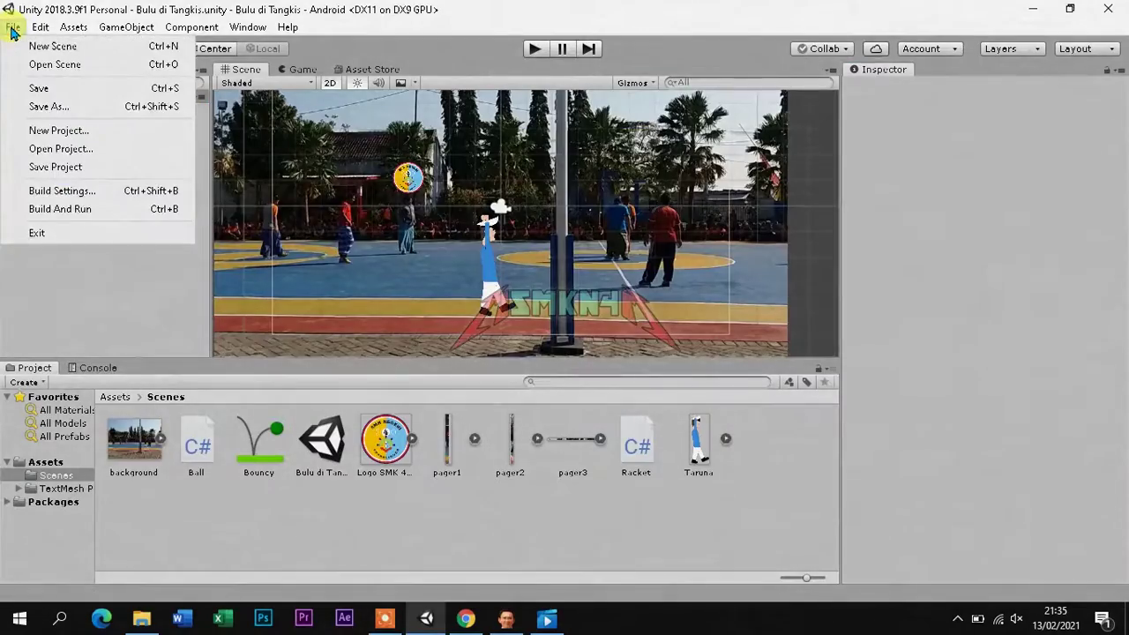
click(69, 190)
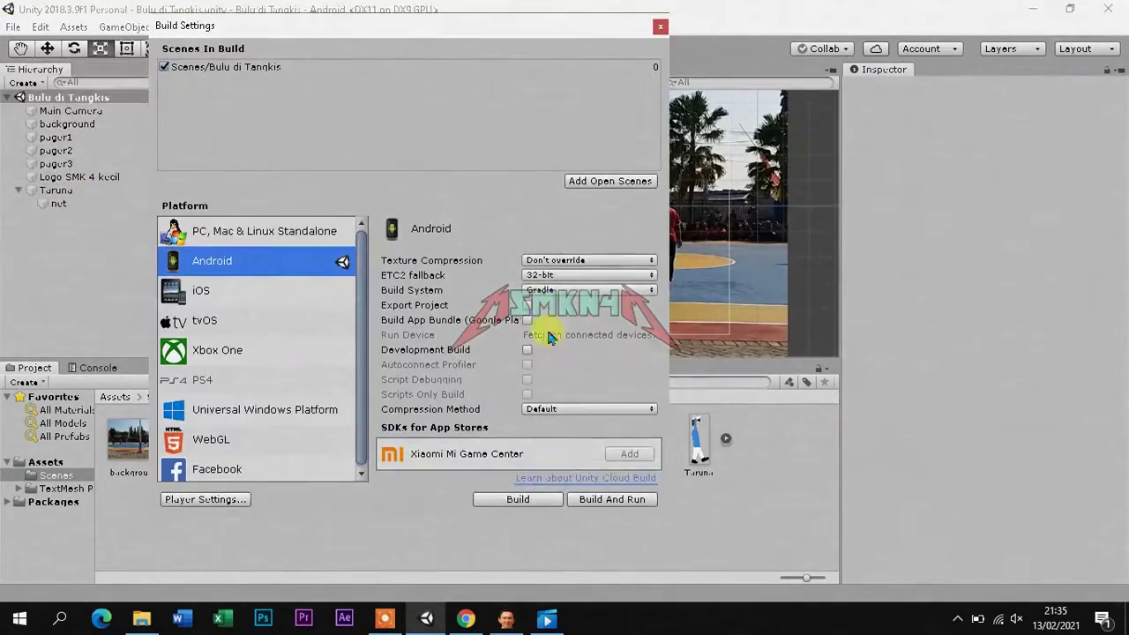
click(517, 499)
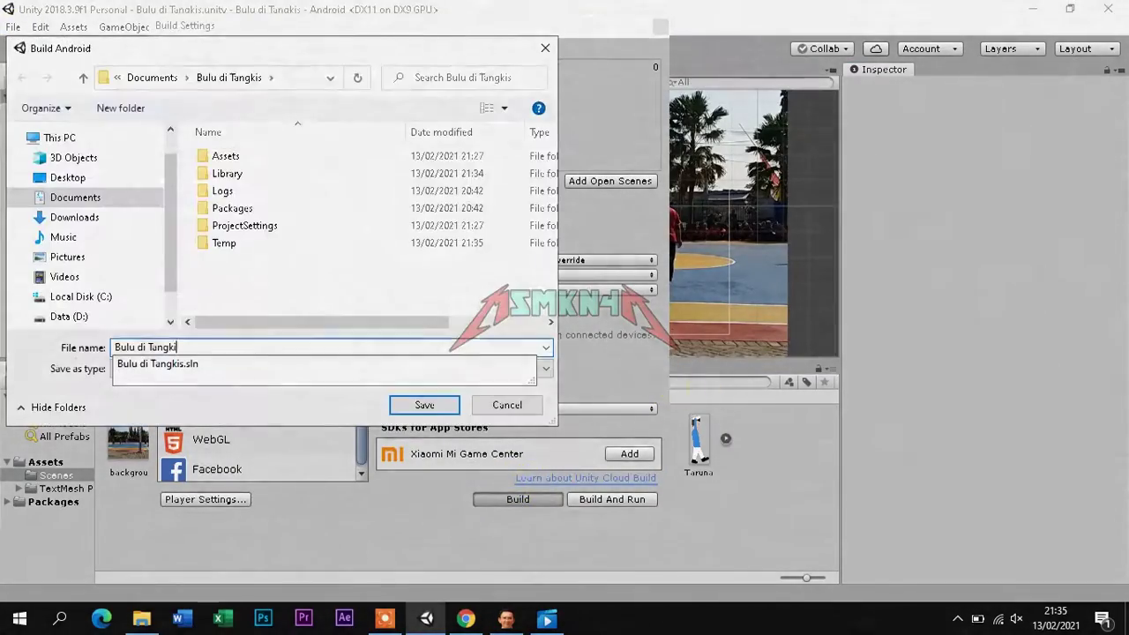
click(310, 411)
click(429, 407)
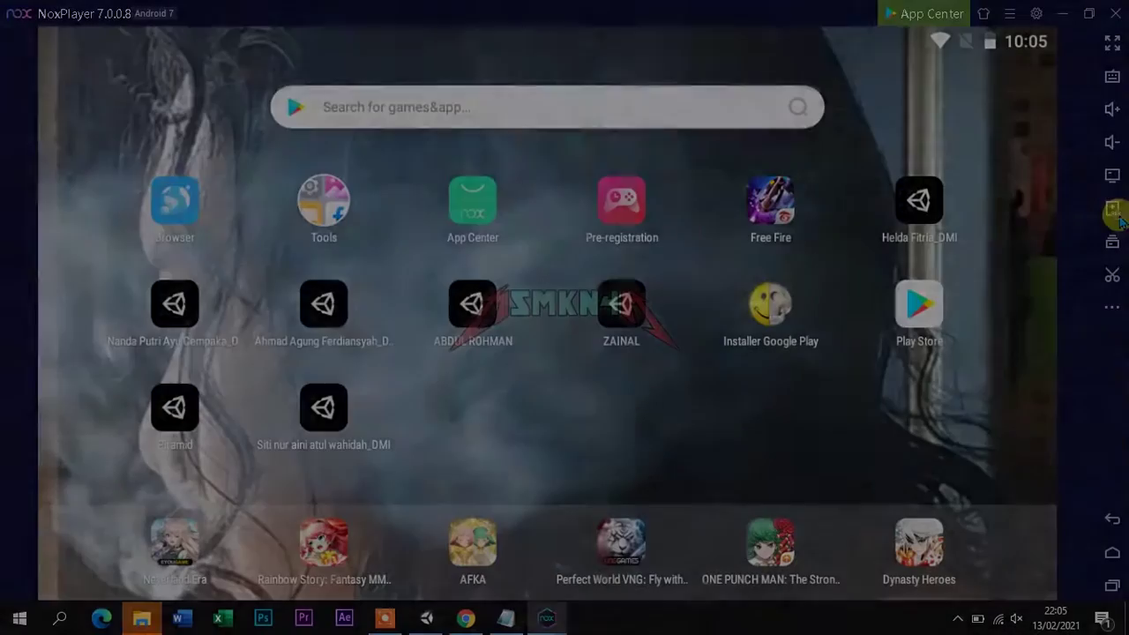
Switch to NoxPlayer, install Bulu di Tangkis.apk from the project folder and launch the game
click(1111, 207)
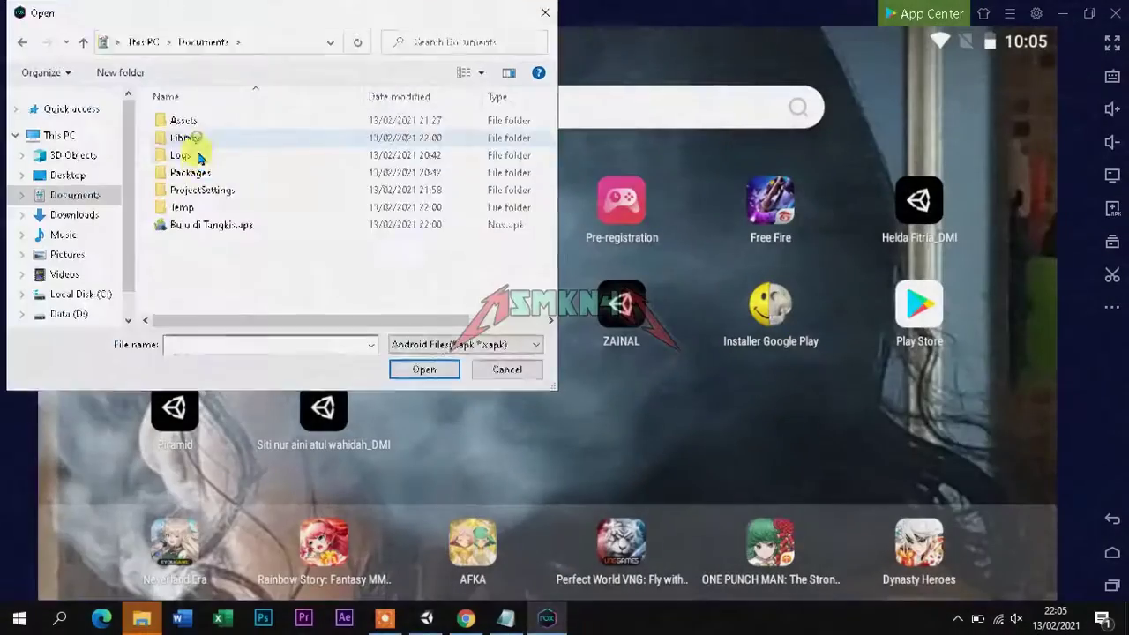
double_click(207, 226)
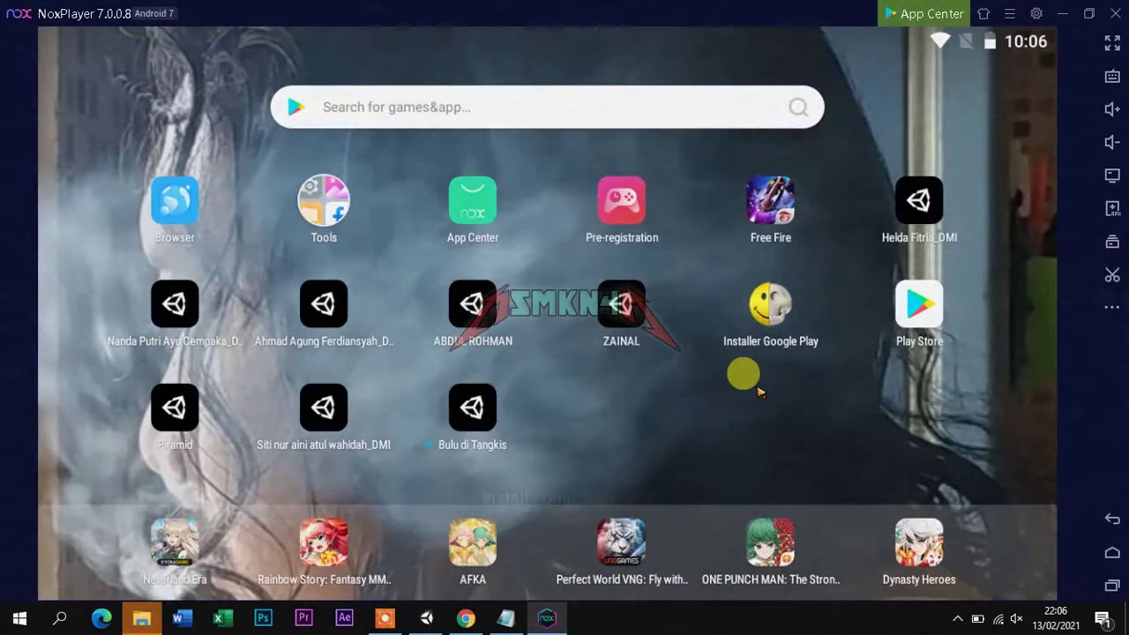
click(467, 404)
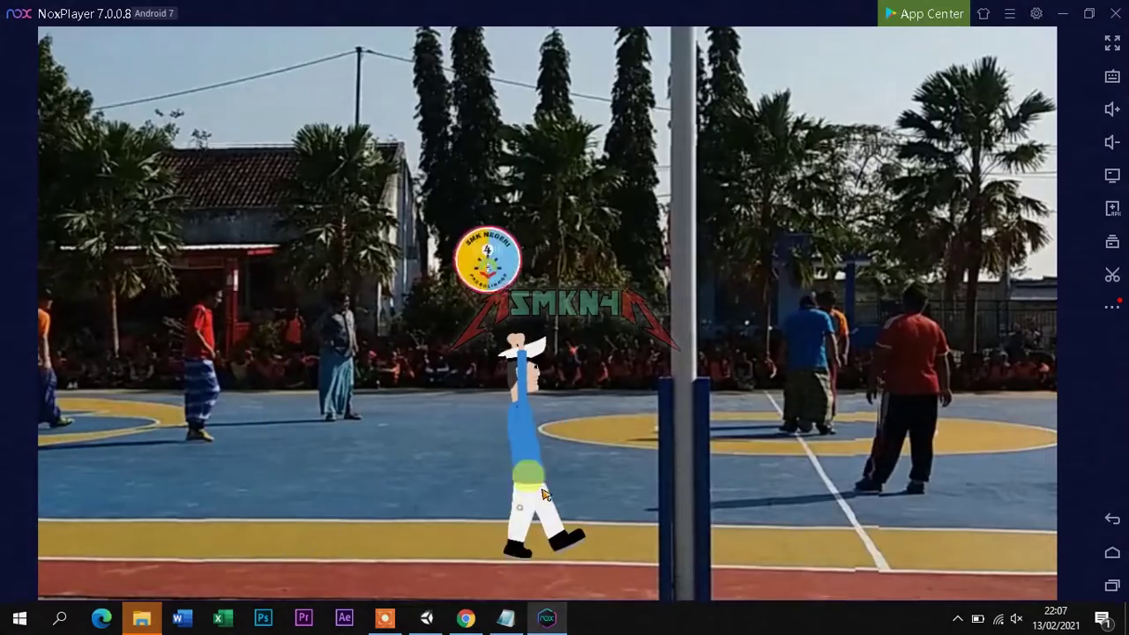
Test the game by moving Taruna back and forth across the court to hit the bouncing logo ball
drag(544, 493, 732, 532)
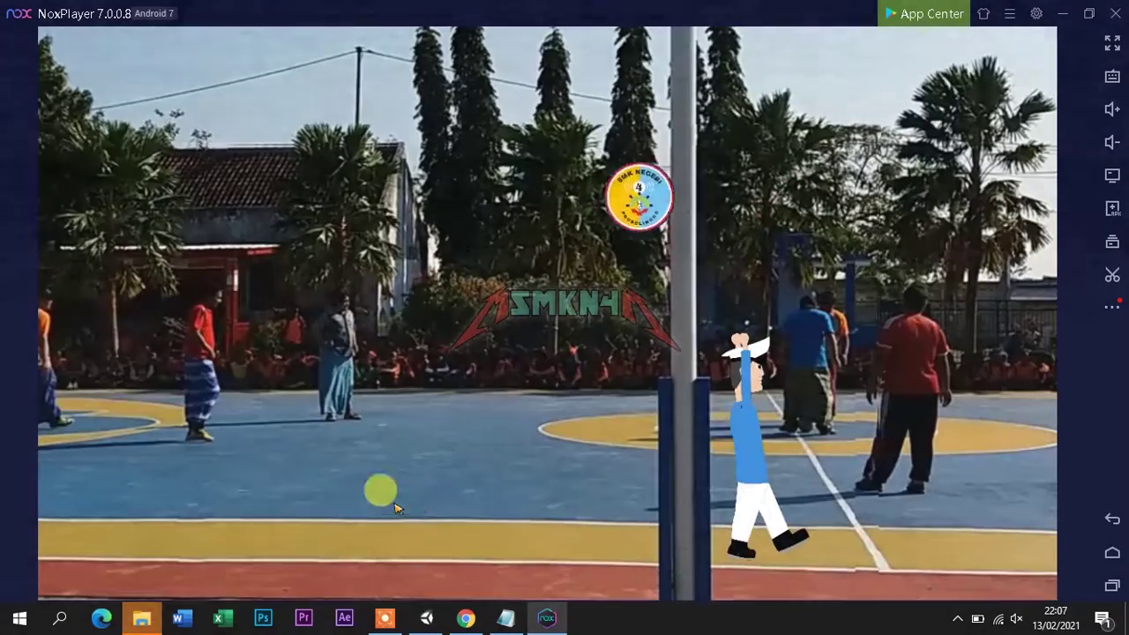
drag(391, 504, 291, 499)
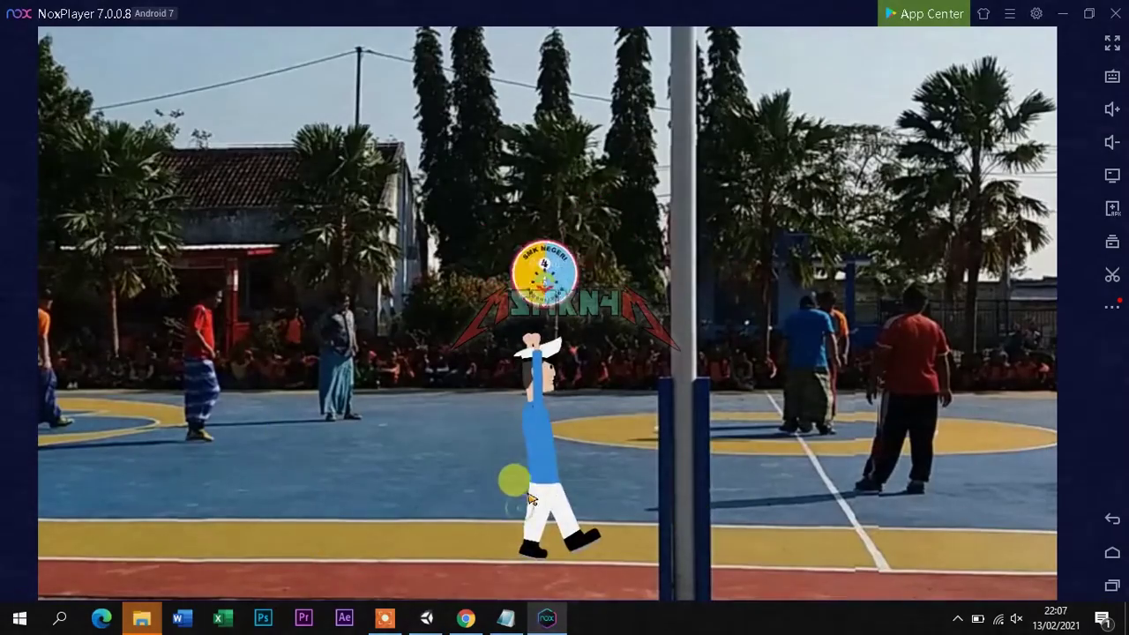
mouse_move(529, 499)
mouse_down()
mouse_move(808, 553)
mouse_move(597, 537)
mouse_up()
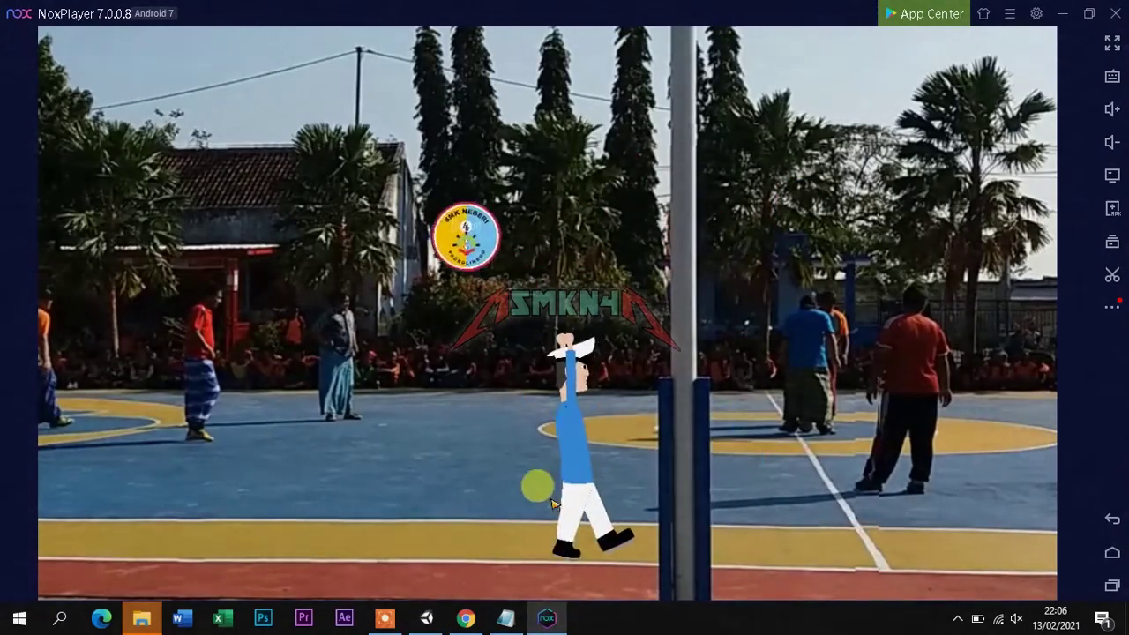